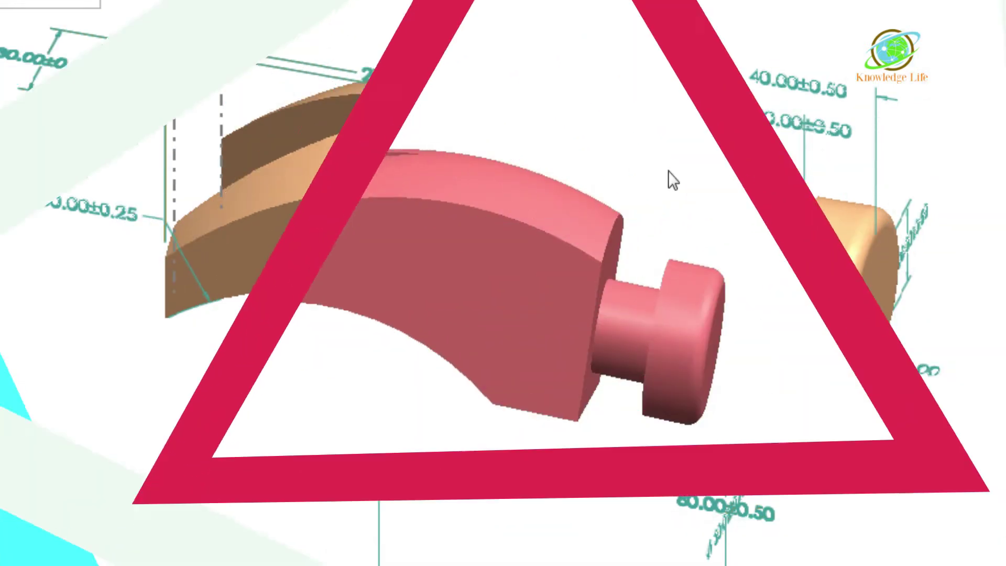
middle_click_drag(668, 180, 475, 12)
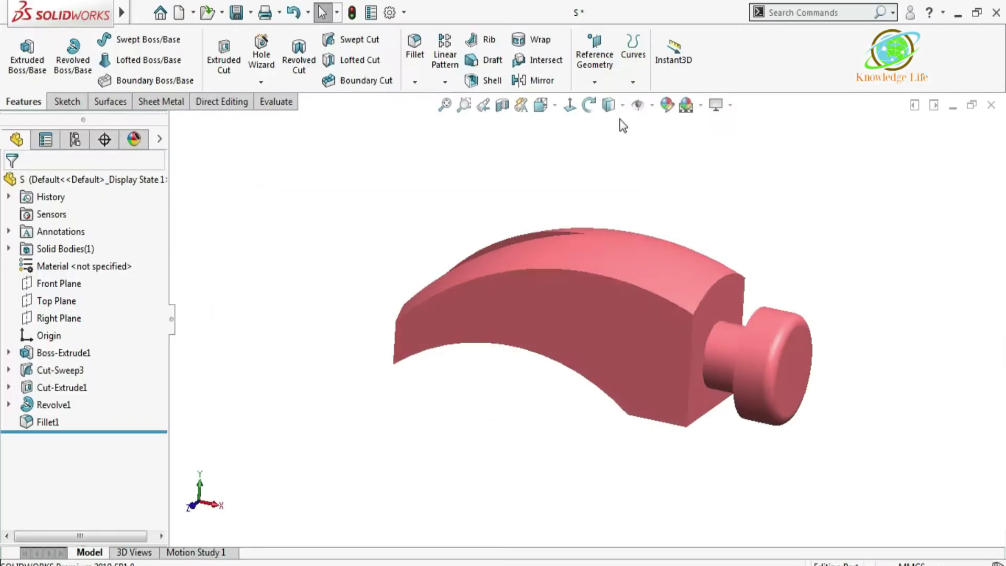
key("ctrl+7")
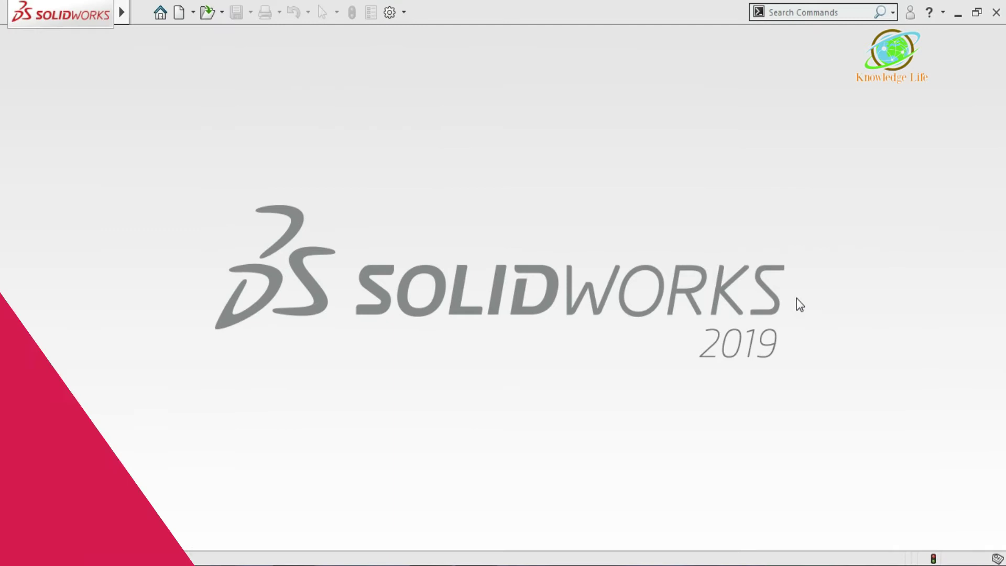
Create a new part document and start a sketch on the Front Plane.
left_click(193, 12)
left_click(190, 32)
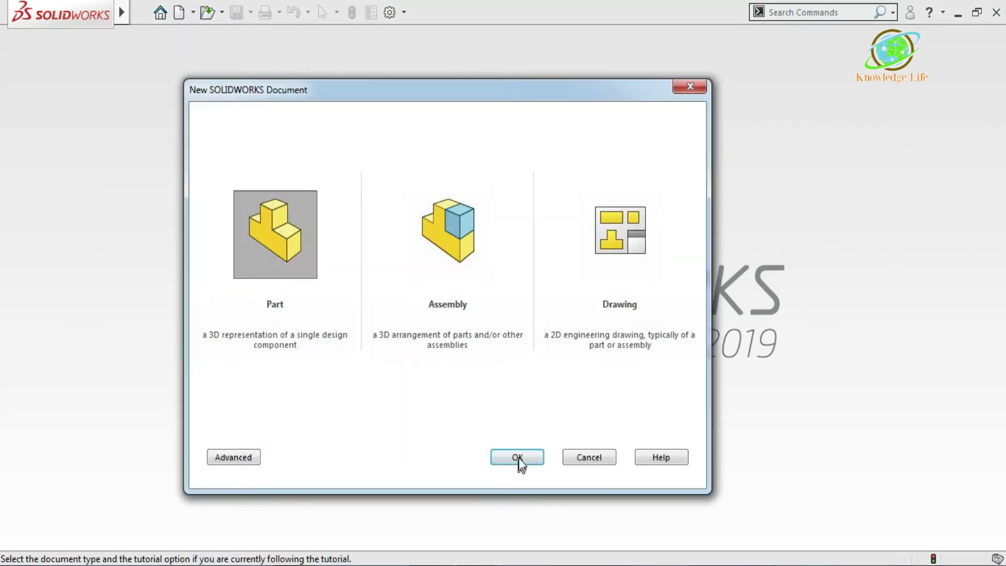
left_click(518, 455)
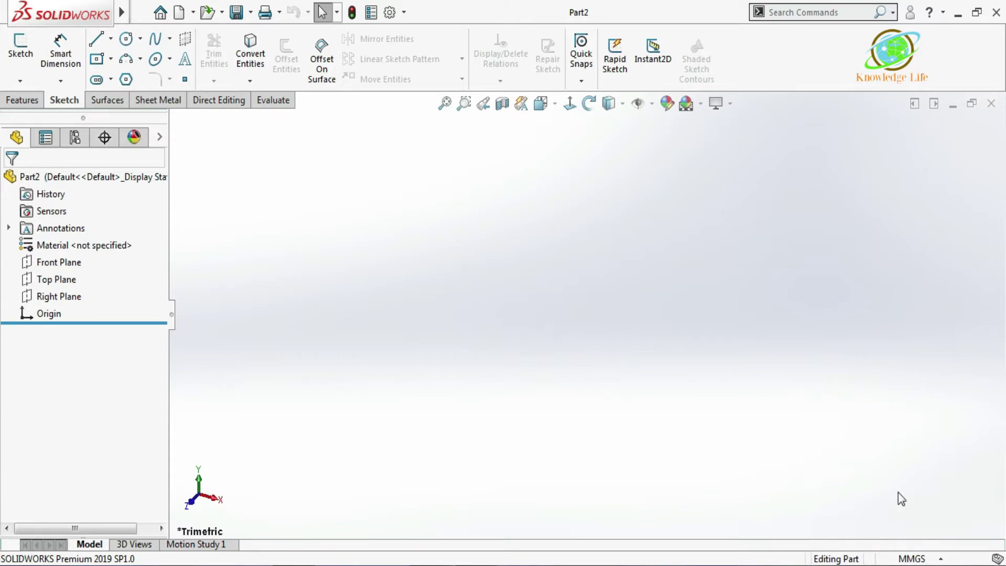
left_click(62, 264)
left_click(71, 238)
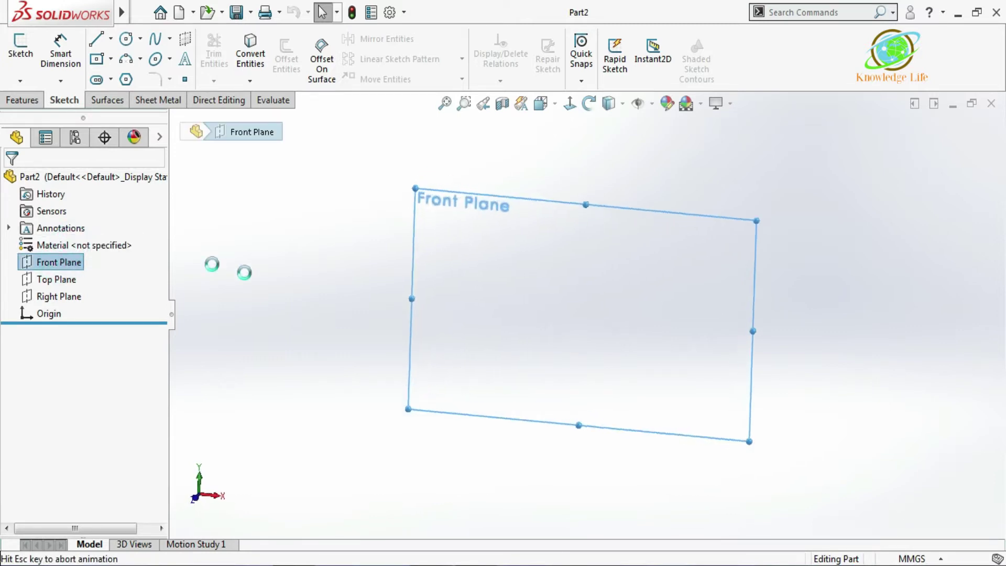
left_click(328, 268)
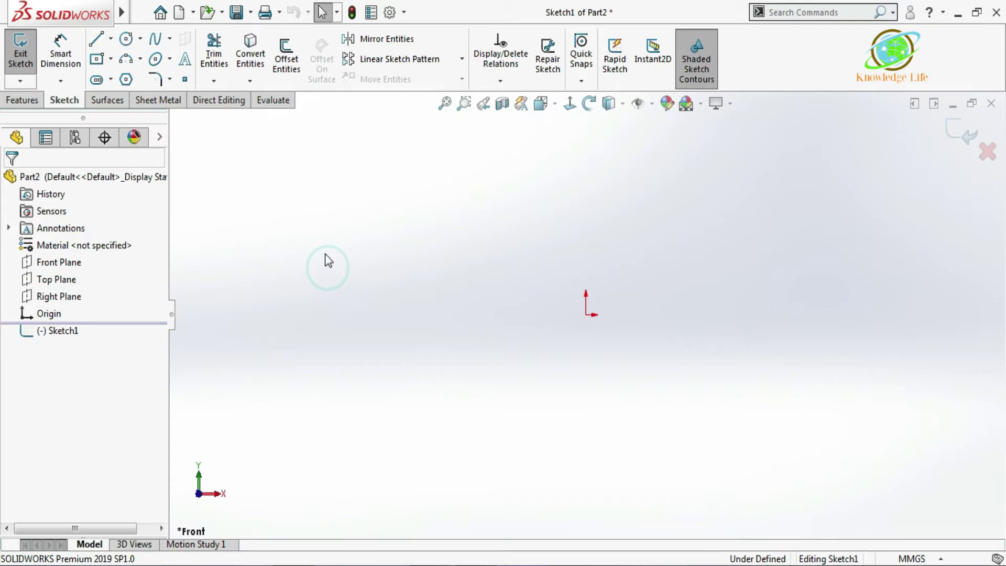
Draw a horizontal line about 57 mm long ending at the origin, then a vertical line up from the origin.
left_click(96, 41)
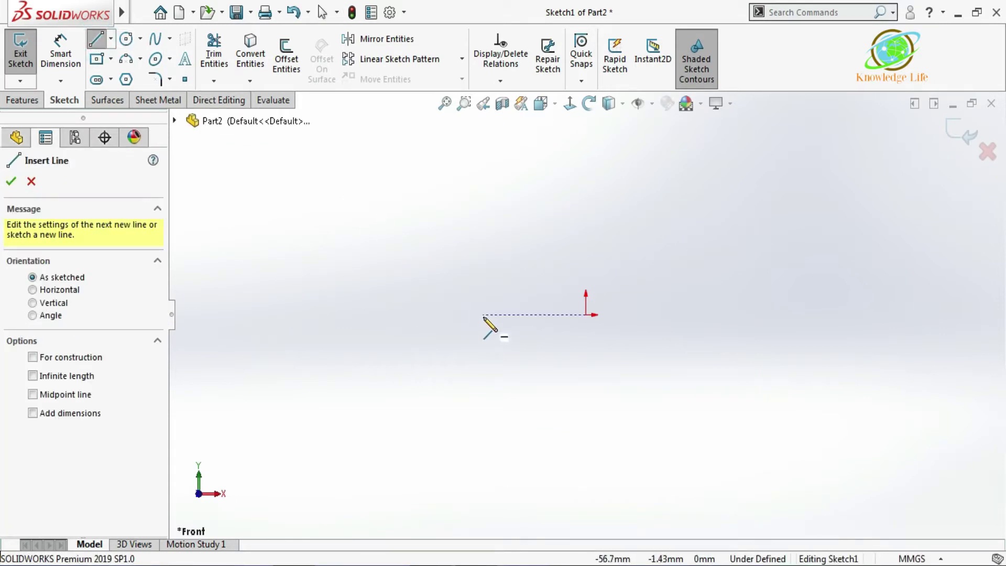
left_click(483, 317)
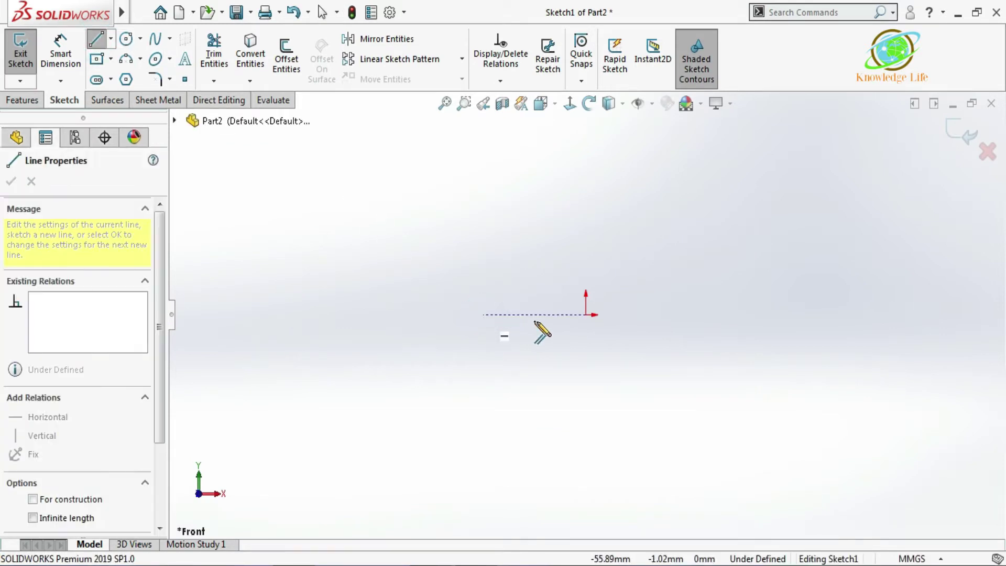
left_click(586, 315)
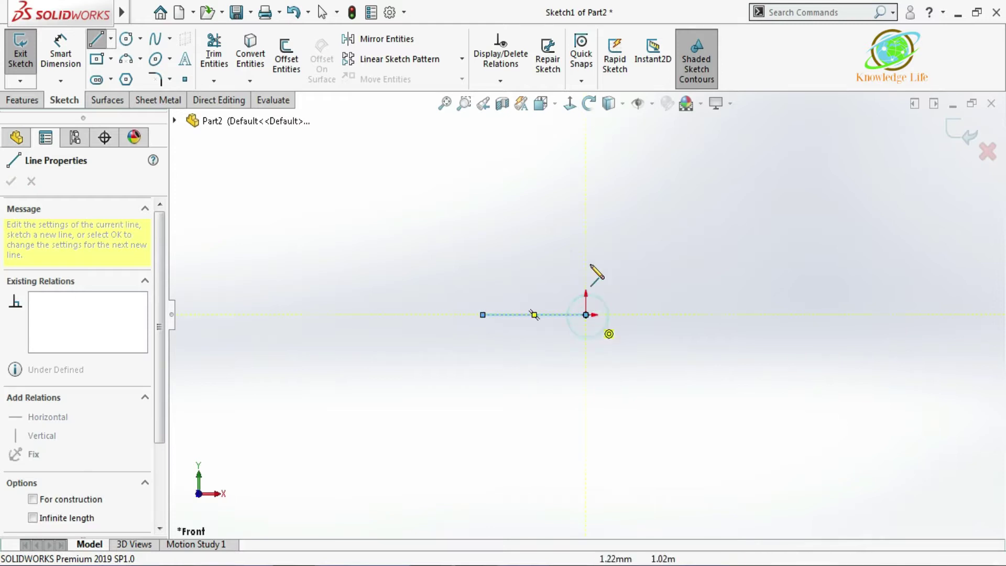
left_click(587, 217)
key("Escape")
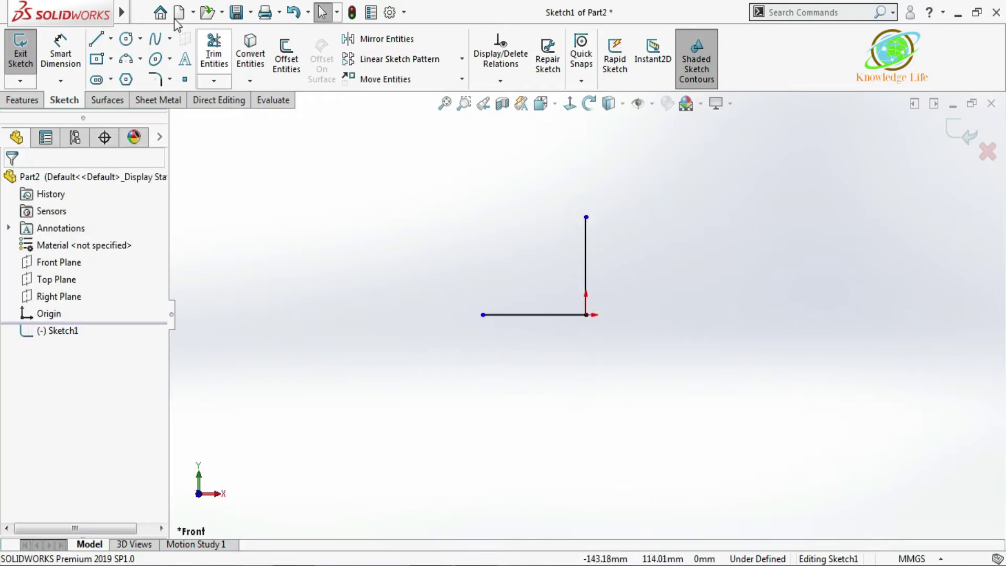
Draw two upward-bulging three-point arcs toward the left: one about 104 mm in radius from the horizontal line's free end, one from the vertical line's upper end.
left_click(136, 66)
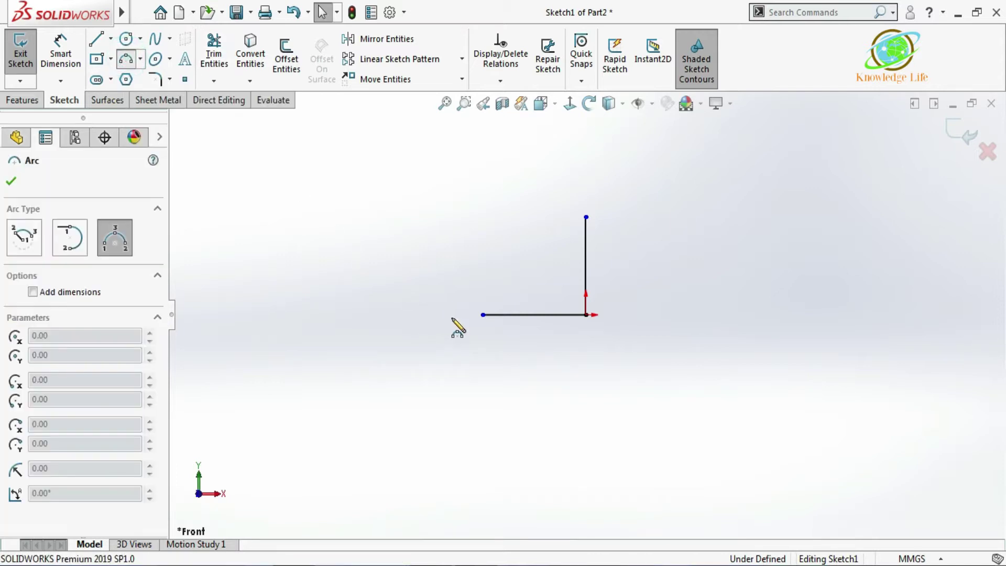
left_click(483, 315)
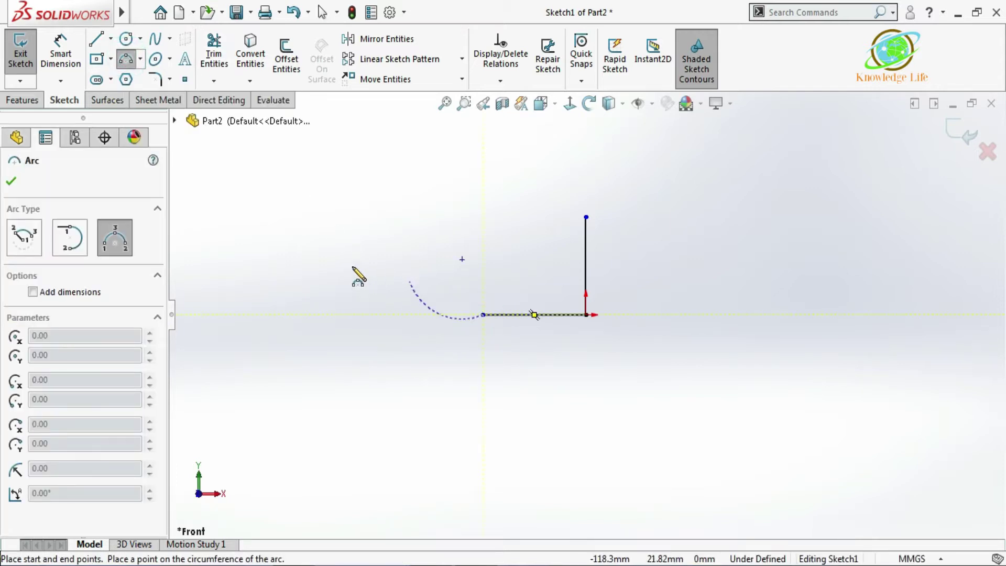
left_click(291, 283)
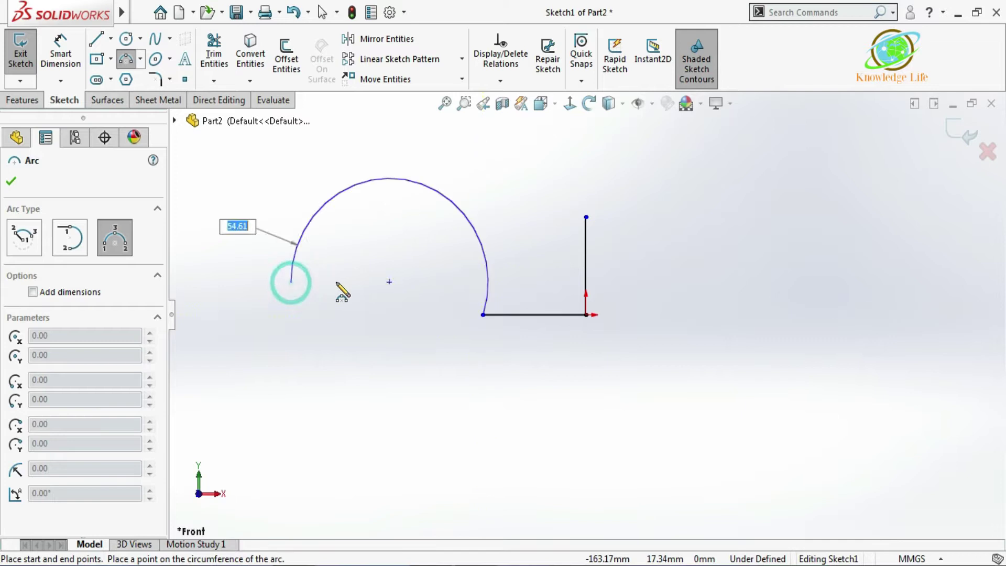
left_click(378, 270)
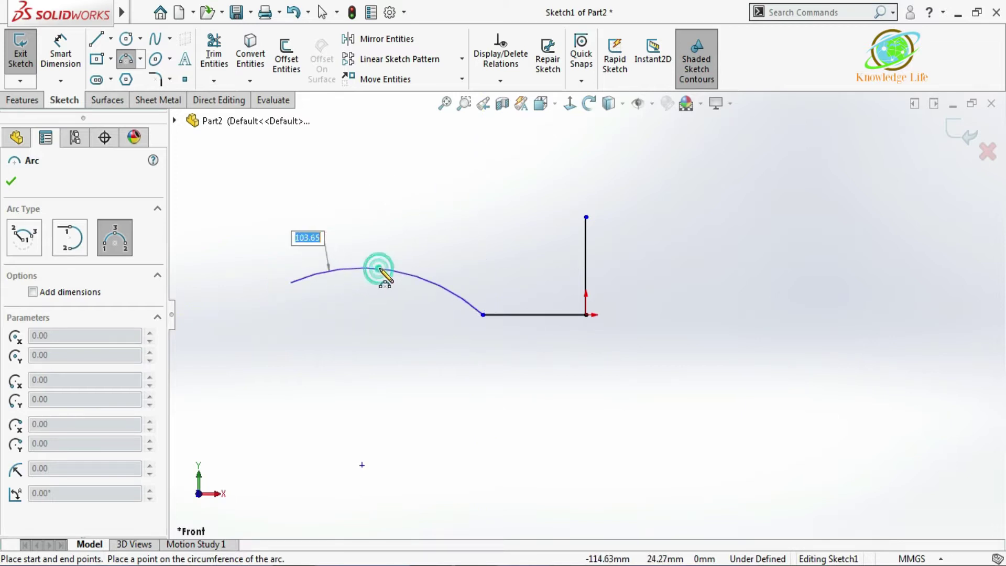
left_click(586, 218)
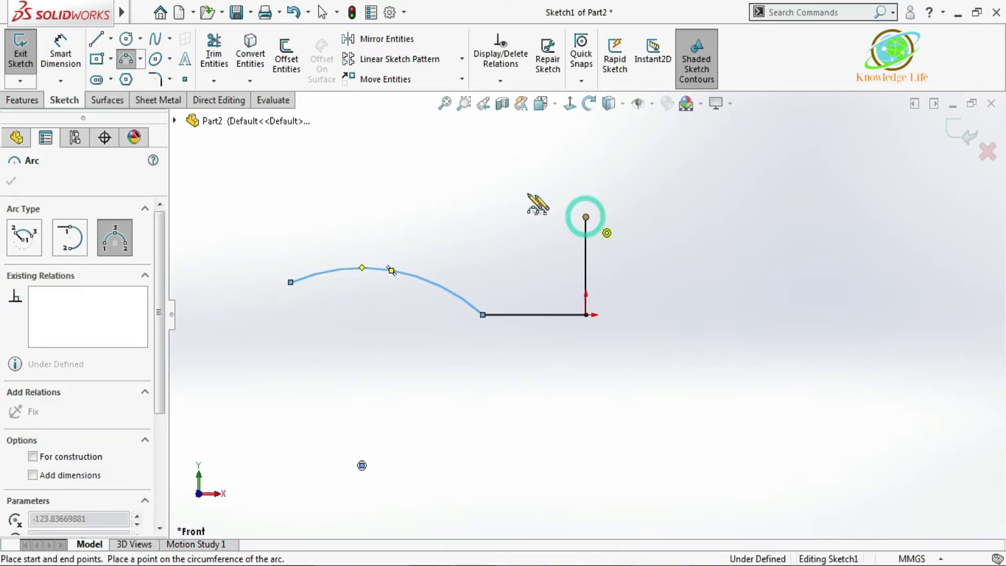
left_click(297, 208)
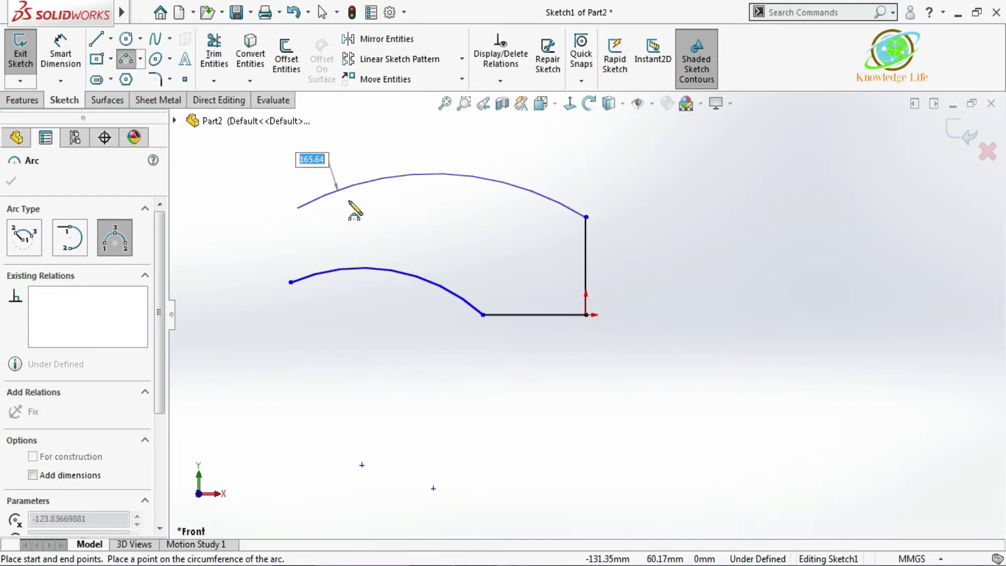
left_click(375, 180)
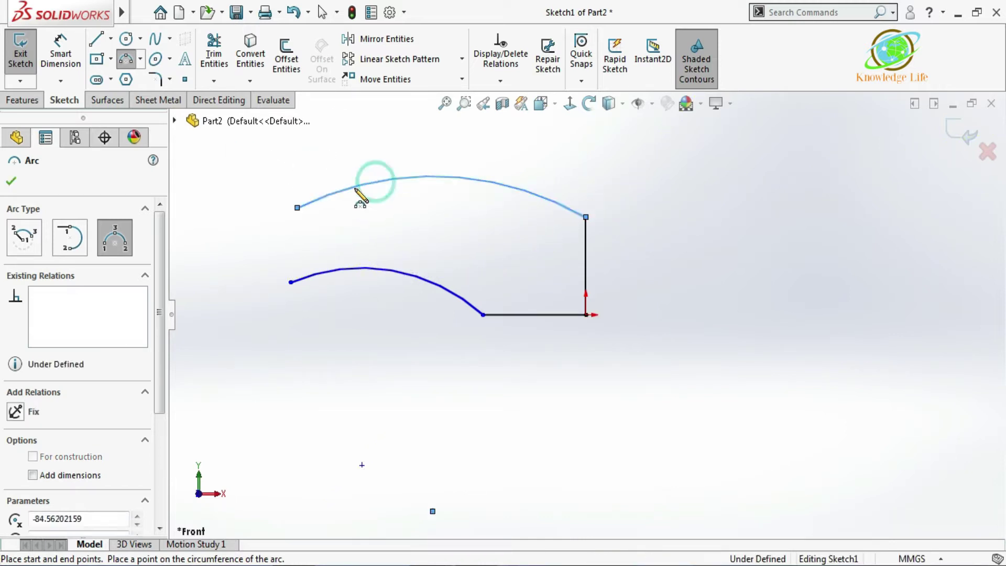
Close the profile with a line about 39 mm long joining the left ends of both arcs, and make it vertical.
left_click(96, 38)
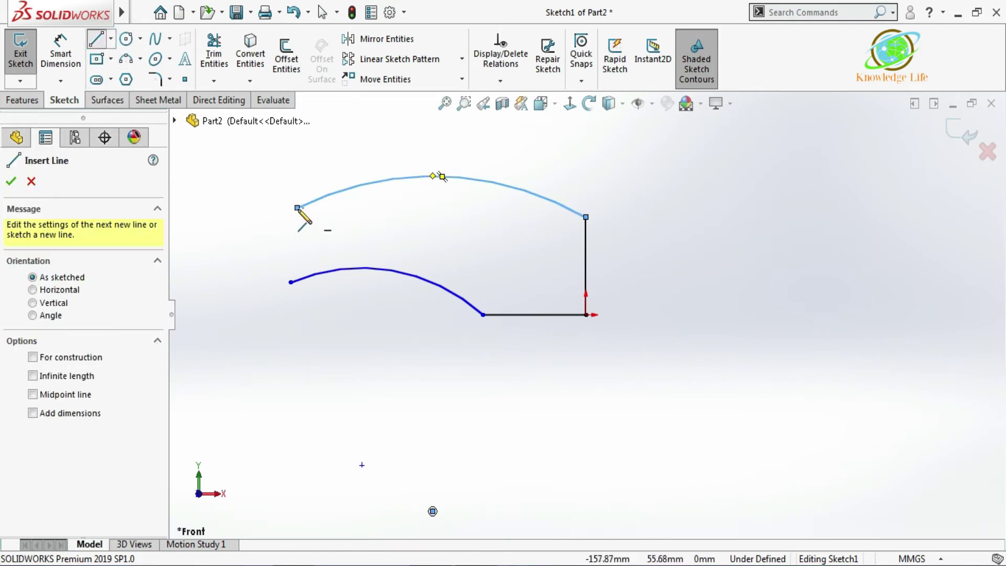
left_click(296, 208)
left_click(291, 281)
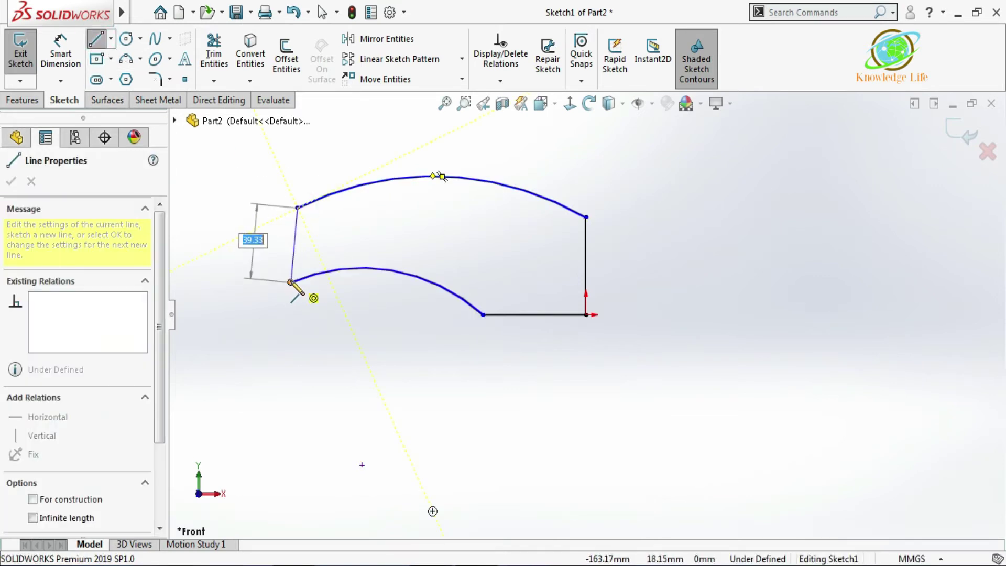
left_click(291, 282)
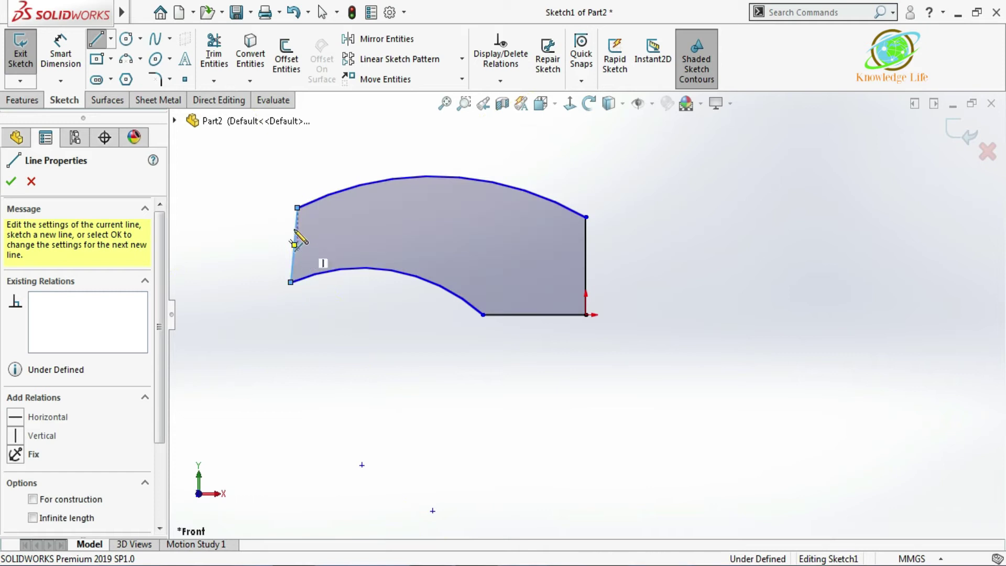
left_click(11, 183)
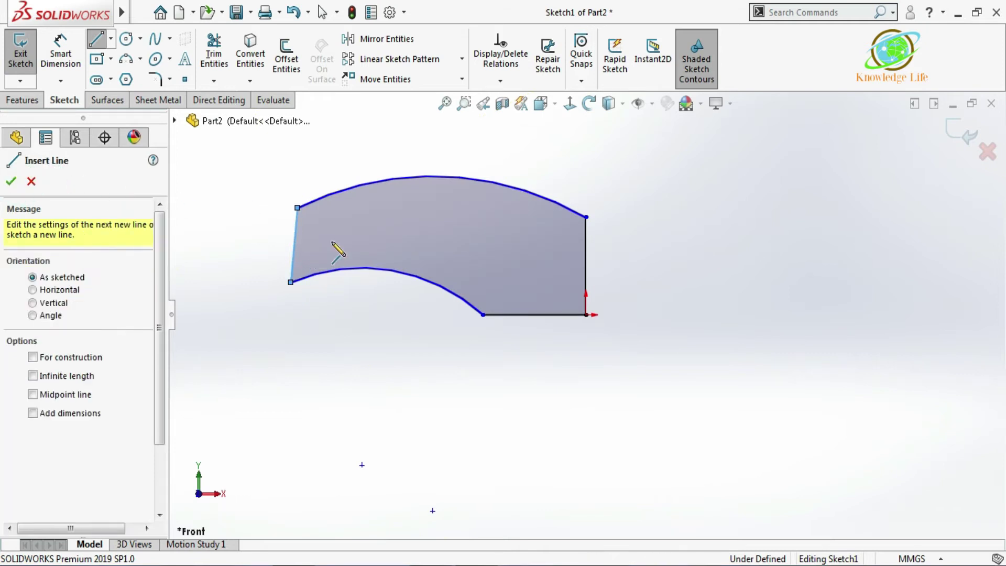
left_click(10, 183)
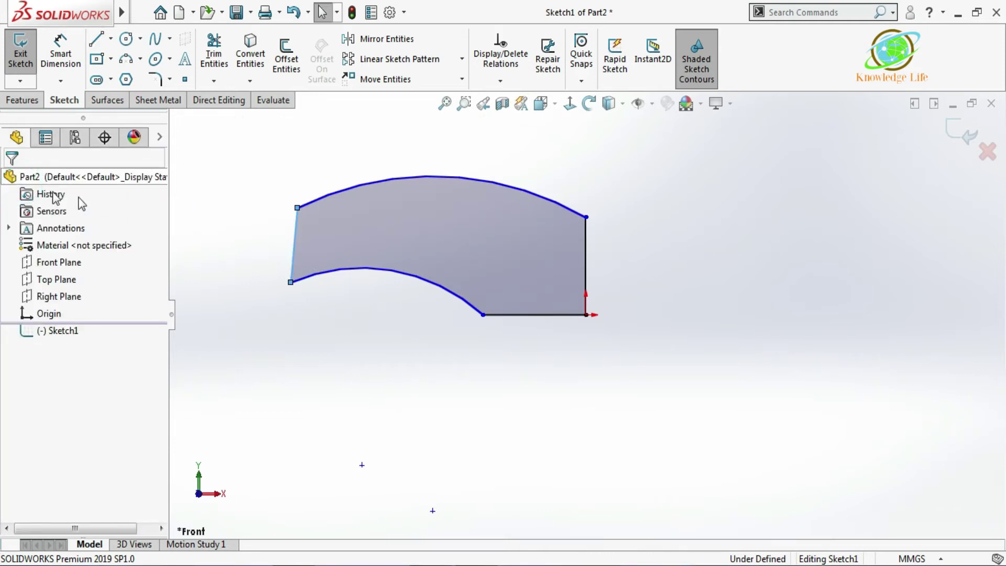
left_click(297, 248)
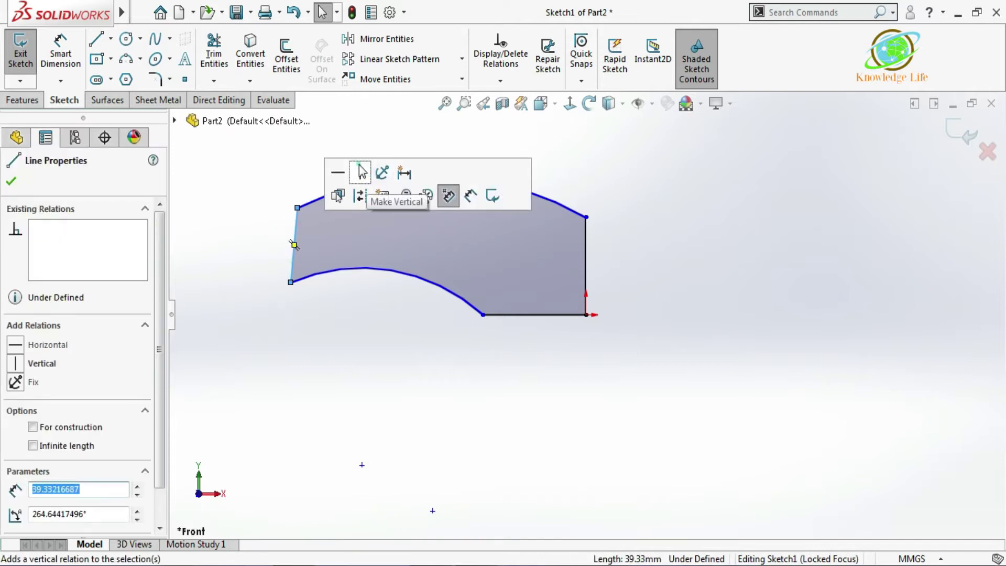
left_click(359, 196)
left_click(313, 345)
Dimension the lower arc with a radius of 100 mm.
left_click(68, 52)
scroll(559, 267, "up", 3)
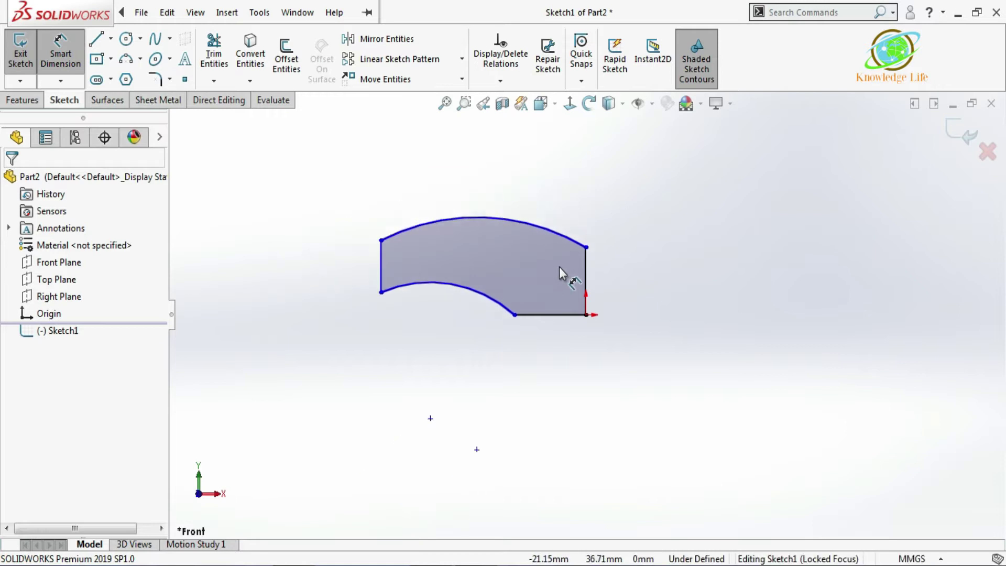
scroll(509, 302, "down", 3)
scroll(506, 305, "down", 2)
scroll(495, 315, "up", 3)
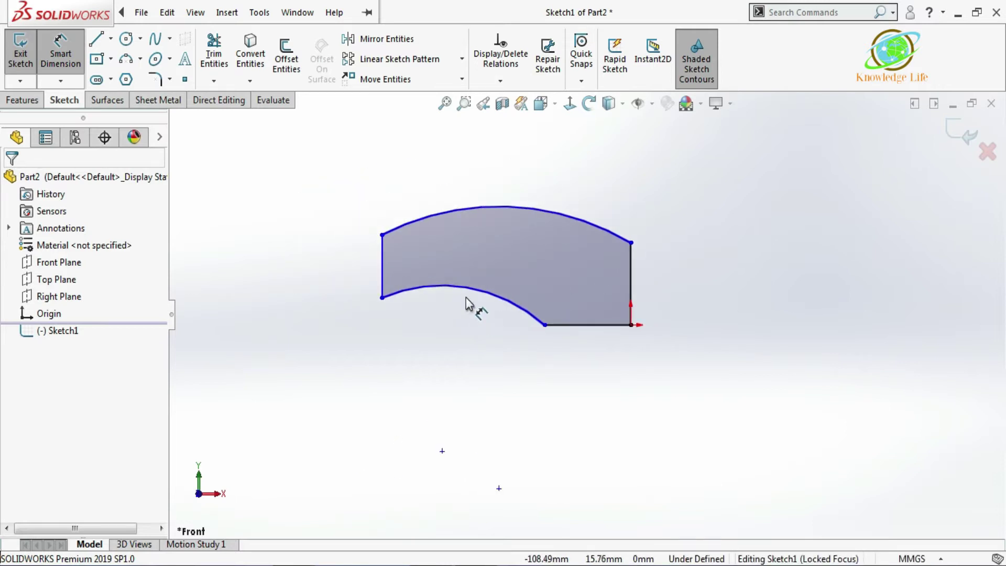
left_click(468, 296)
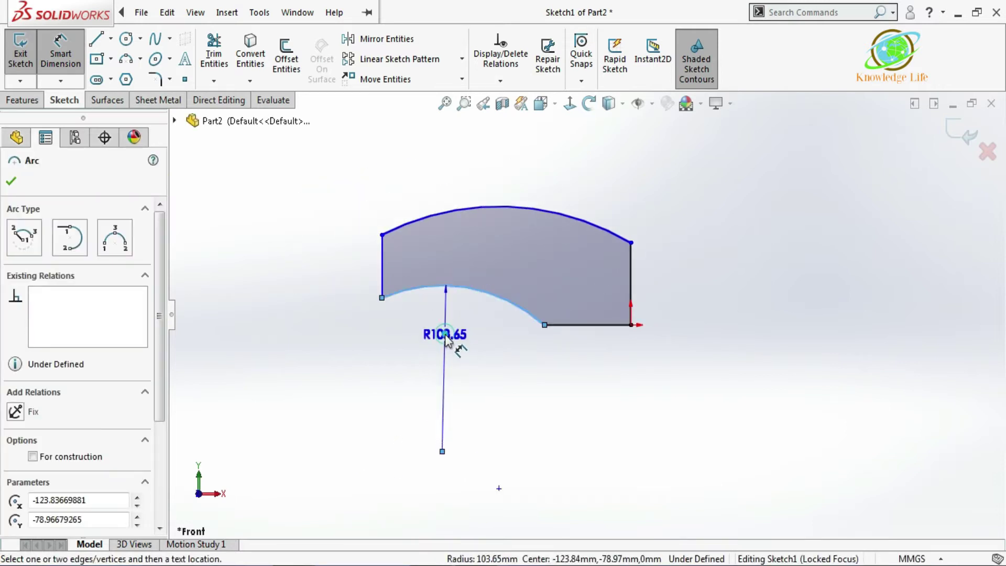
left_click(447, 338)
type("100")
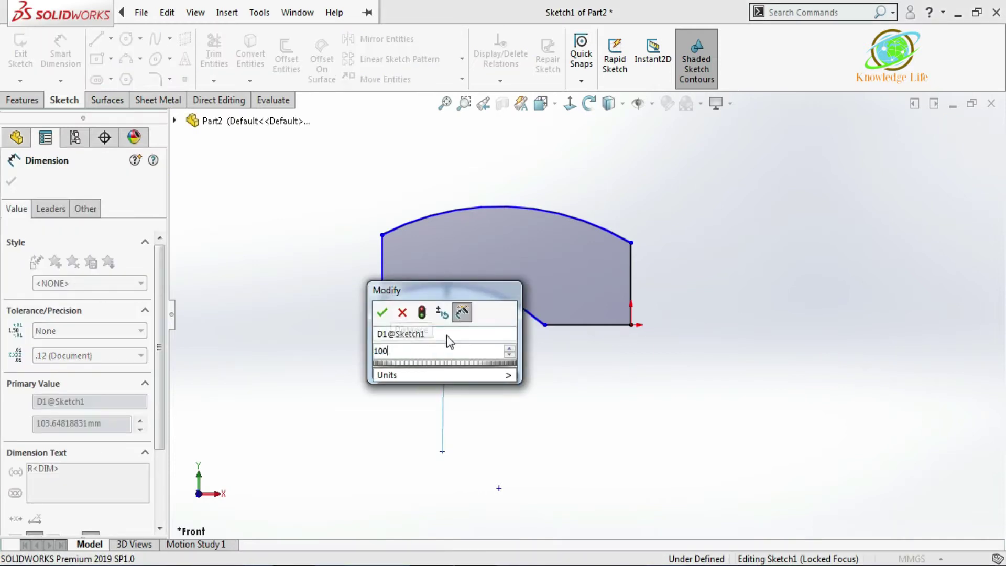
key("Return")
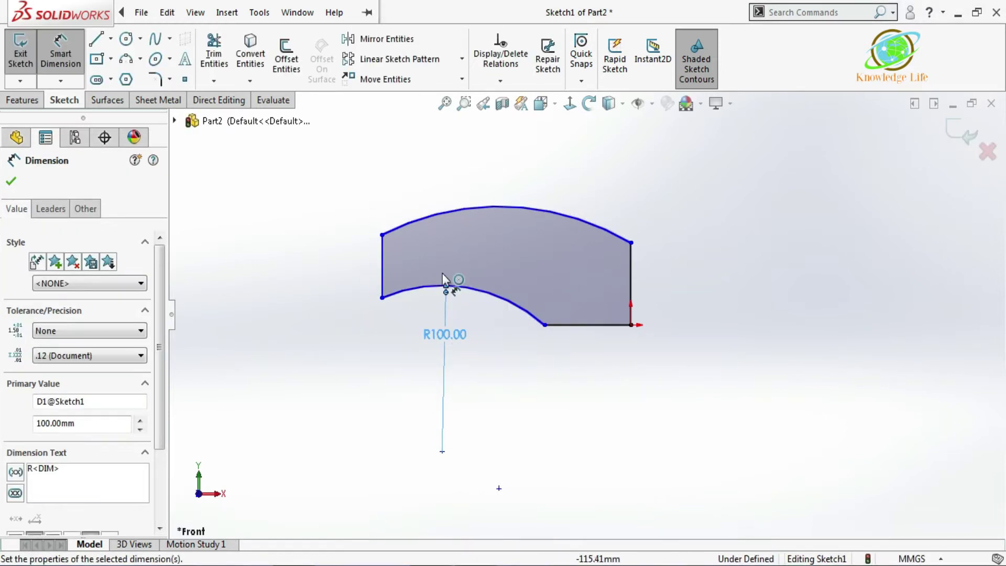
Dimension the upper arc with a radius of 150 mm.
left_click(475, 210)
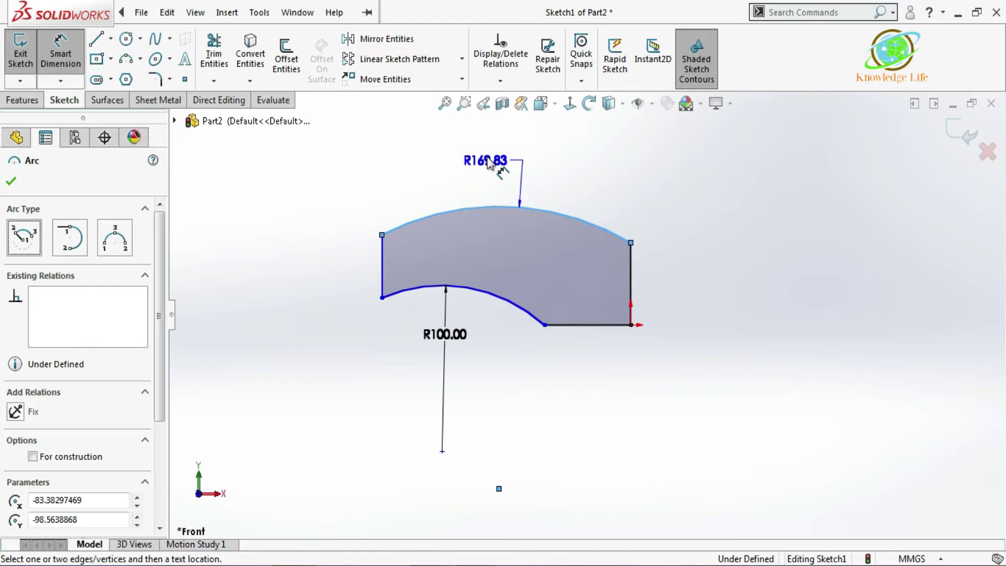
left_click(486, 157)
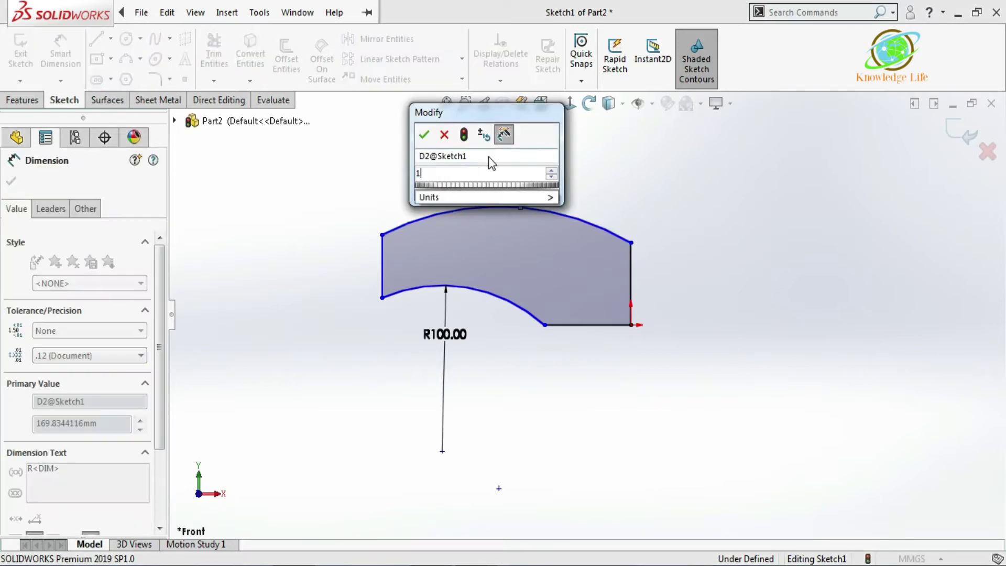
type("150")
key("Return")
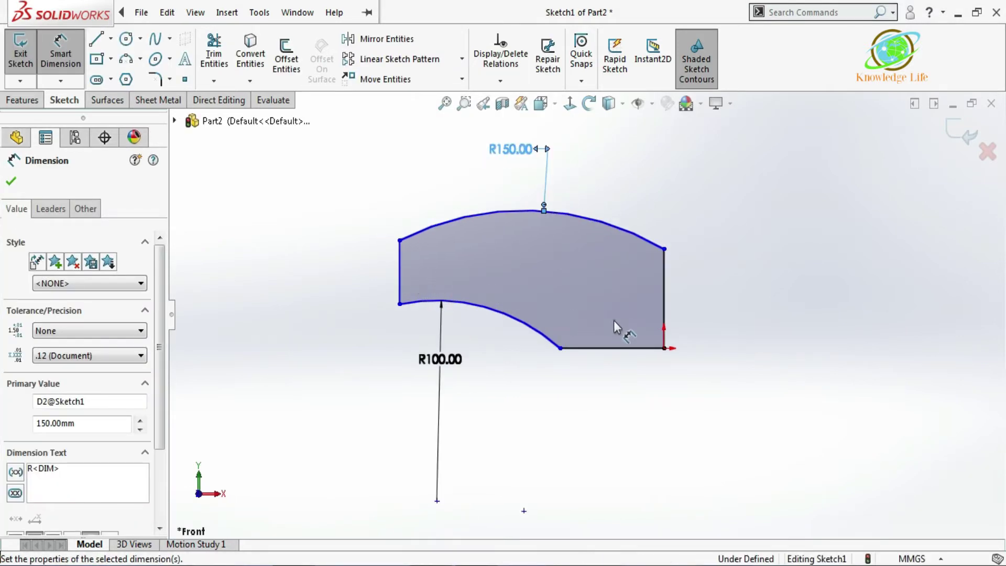
Dimension the horizontal distance from the origin to the lower end of the short vertical line as 150 mm.
left_click(664, 348)
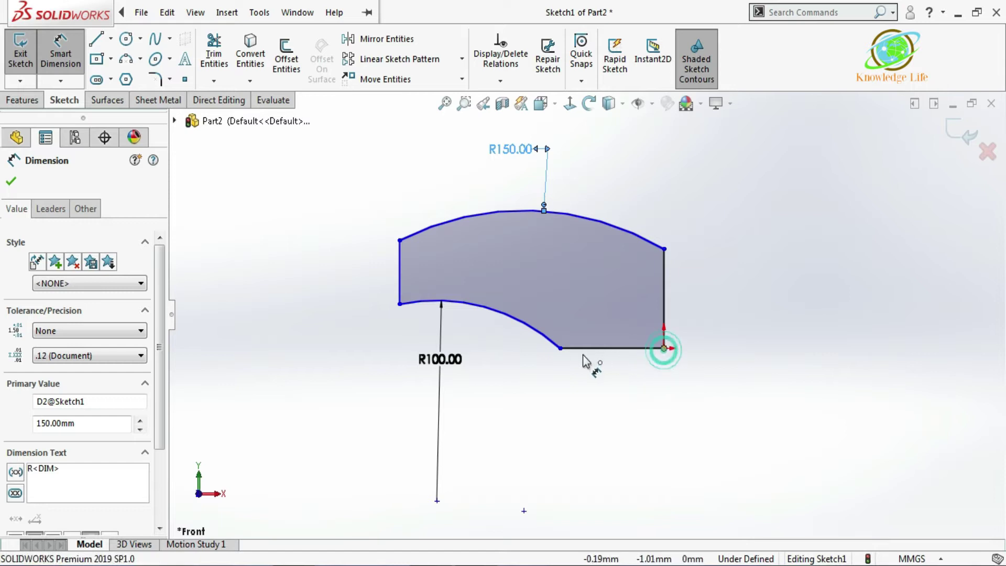
left_click(399, 304)
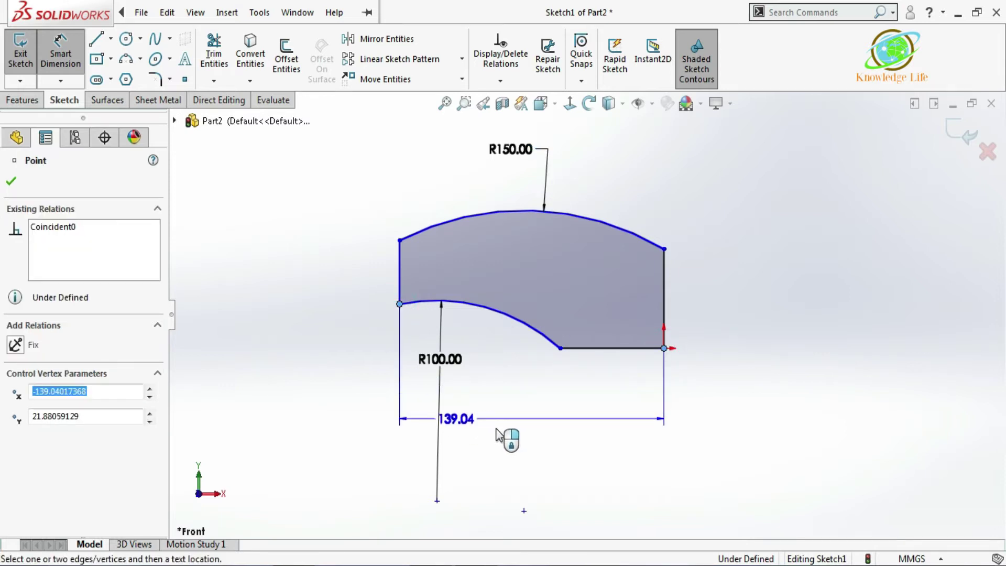
left_click(543, 465)
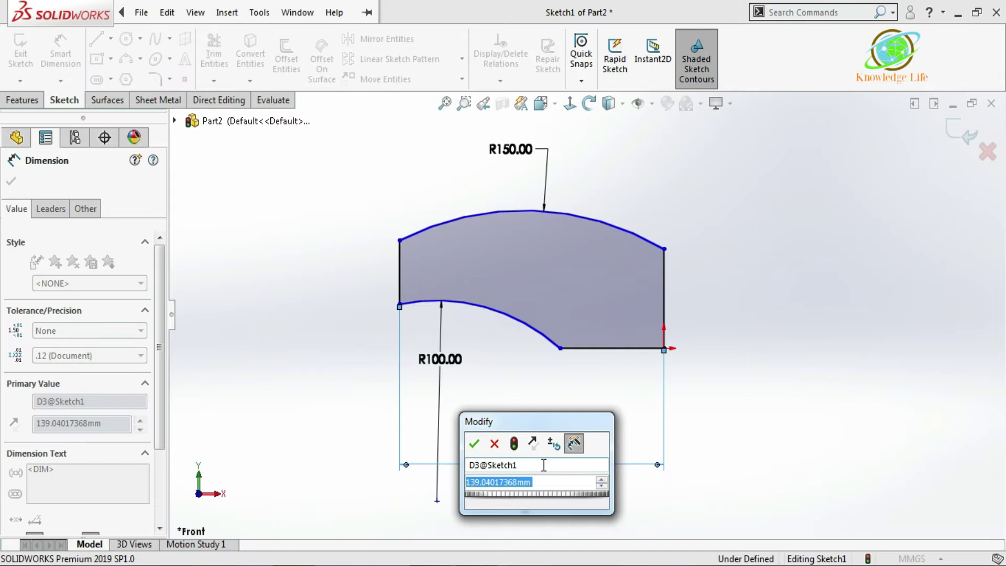
type("150")
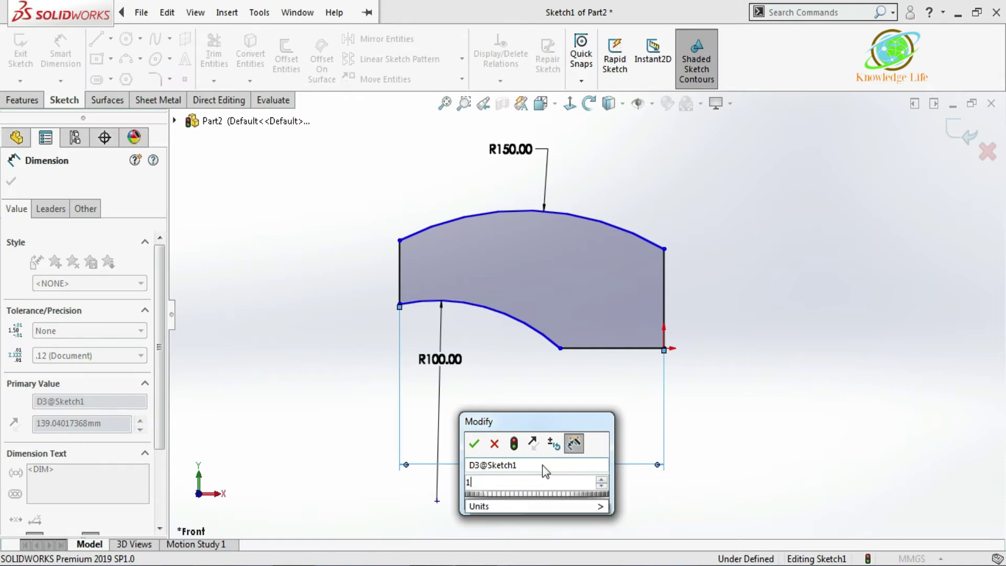
key("Return")
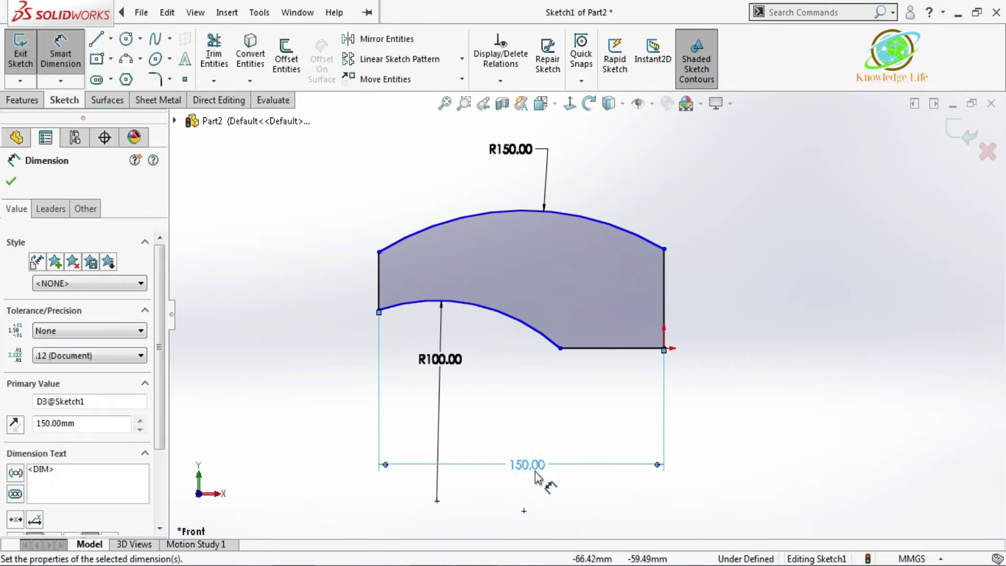
Dimension the horizontal distance between the two ends of the lower arc as 120 mm.
left_click(560, 349)
left_click(379, 310)
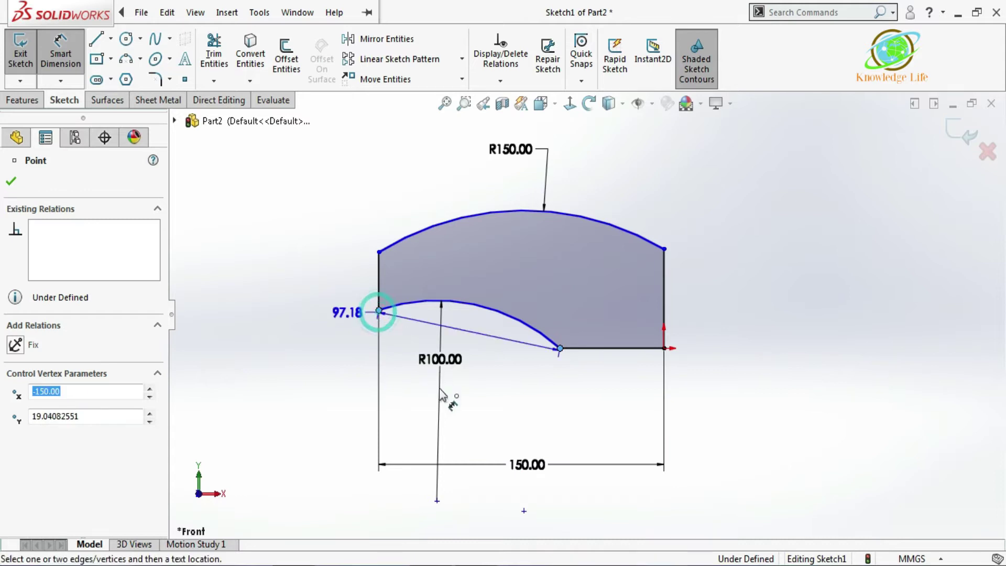
left_click(467, 417)
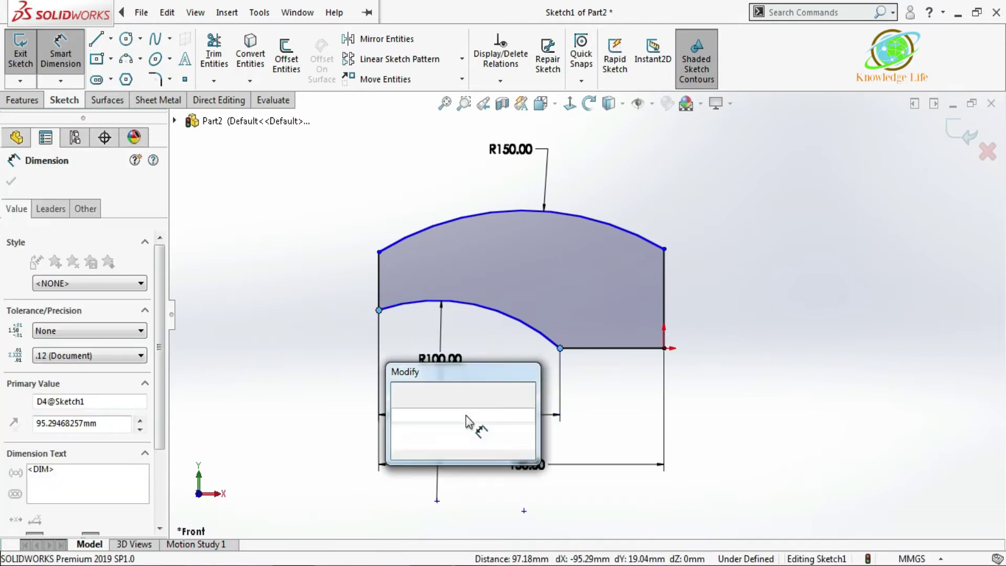
type("120")
key("Return")
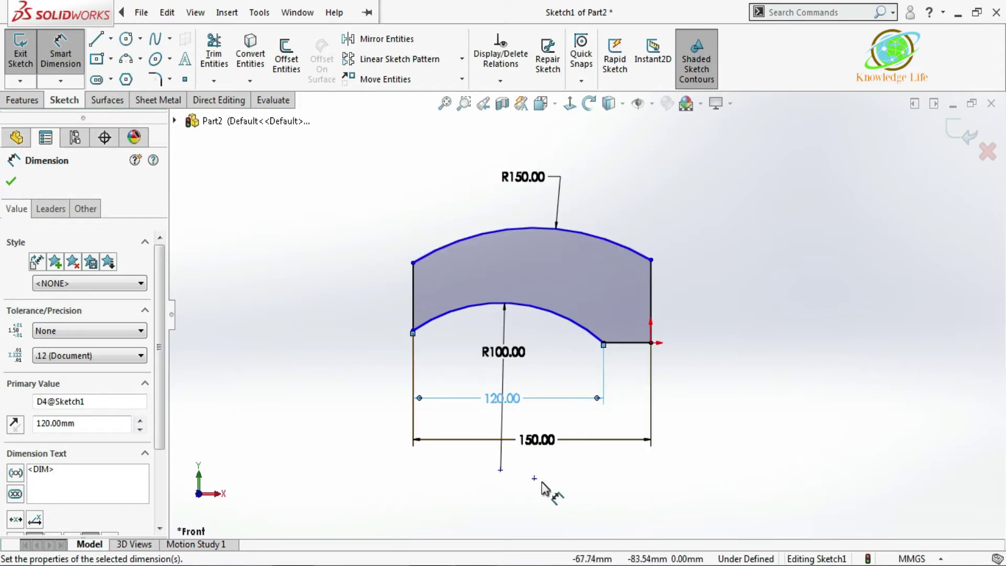
Dimension the horizontal distance from the upper arc's centre point to the long vertical line as 50 mm.
left_click(534, 479)
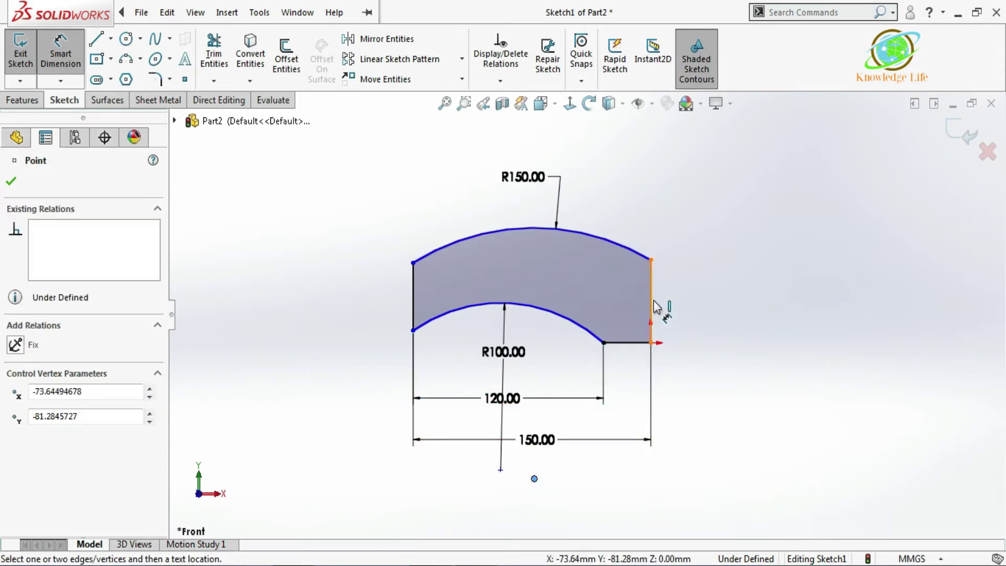
left_click(652, 305)
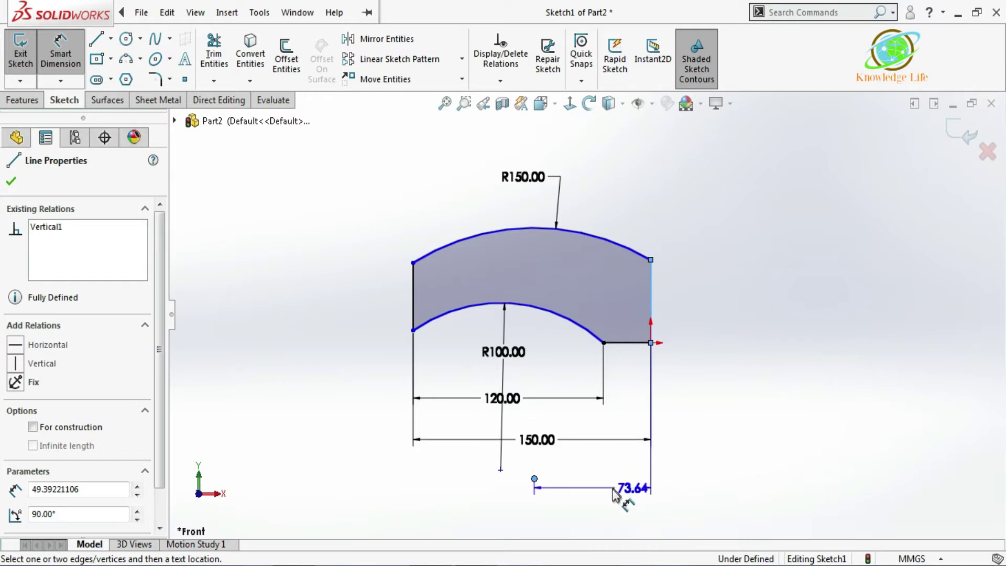
left_click(631, 485)
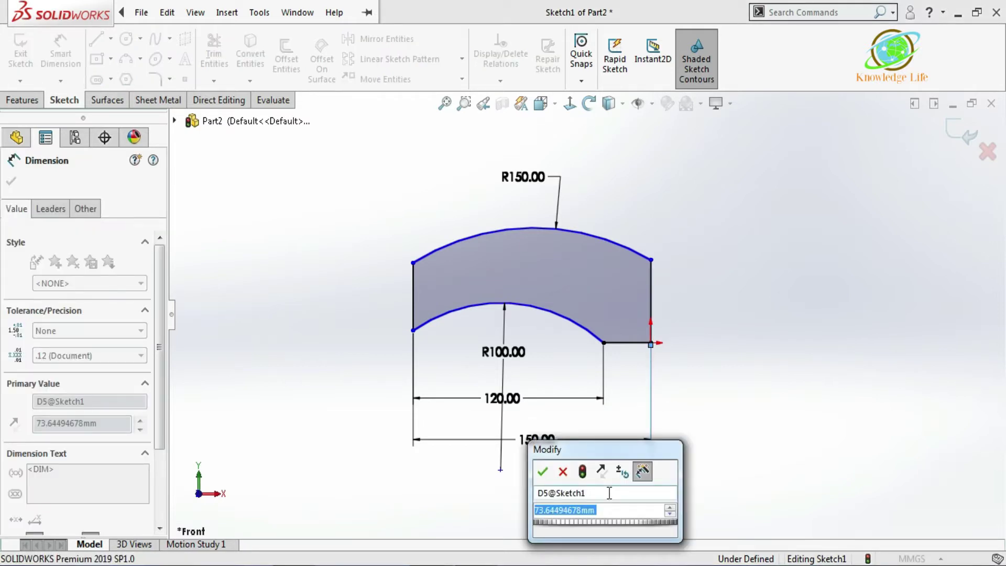
type("50")
key("Return")
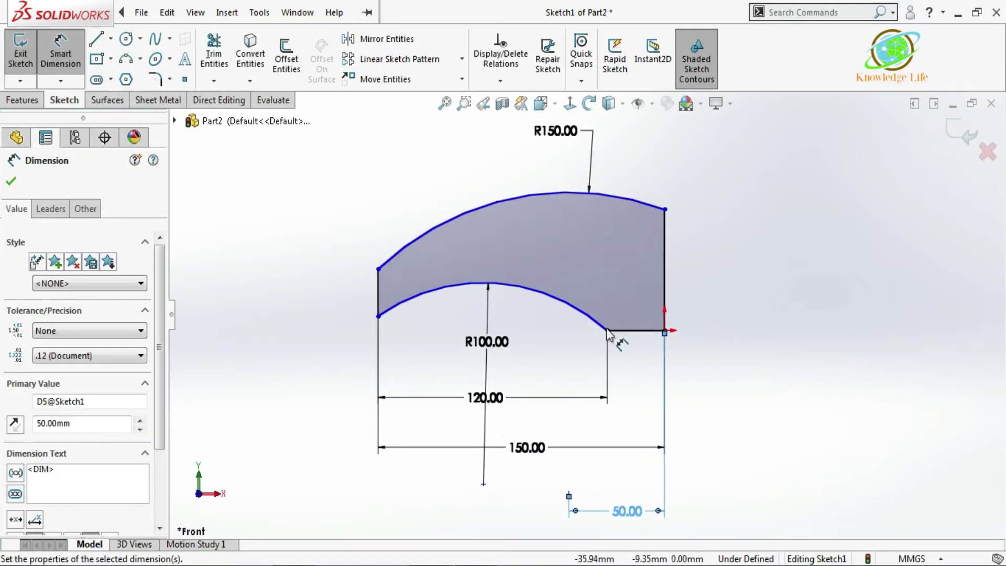
Dimension the height from the bottom horizontal line to the crest of the upper arc as 60 mm.
scroll(664, 325, "up", 1)
scroll(663, 330, "down", 1)
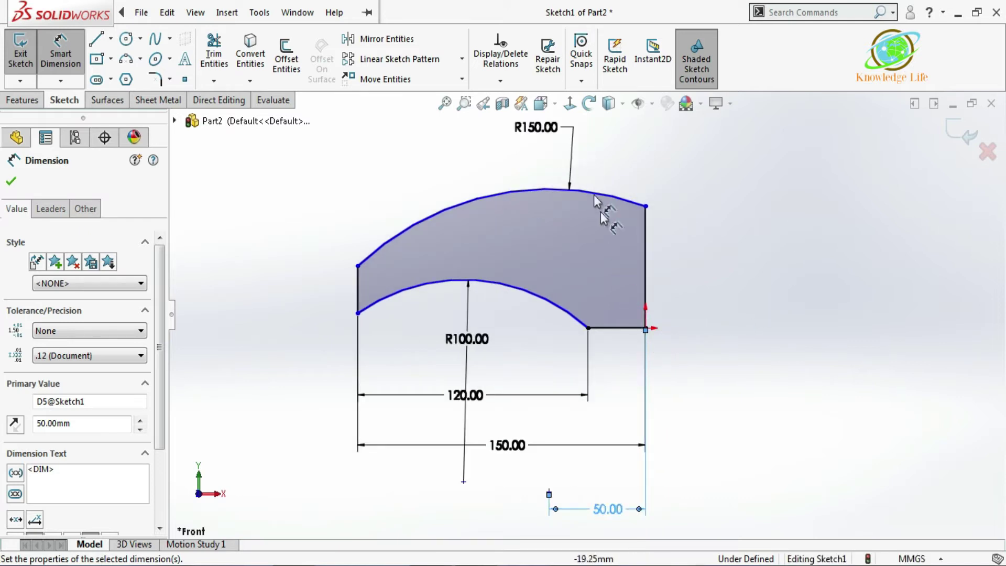
left_click(553, 193)
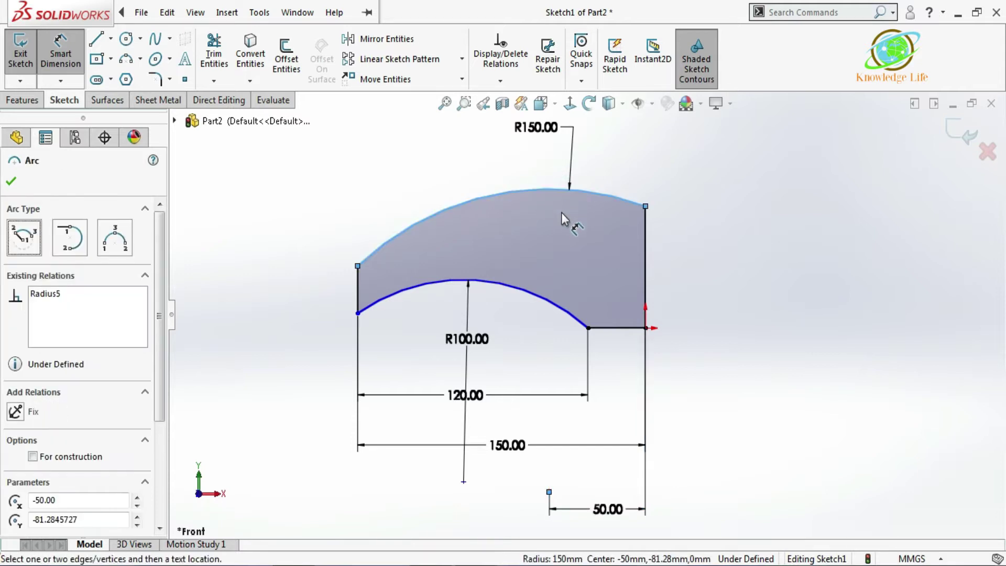
left_click(606, 329)
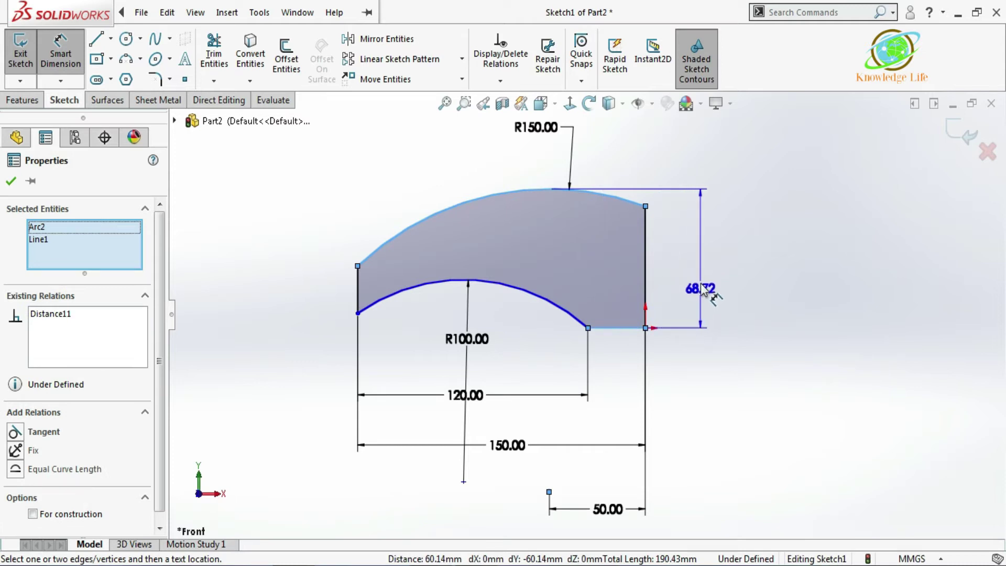
left_click(704, 283)
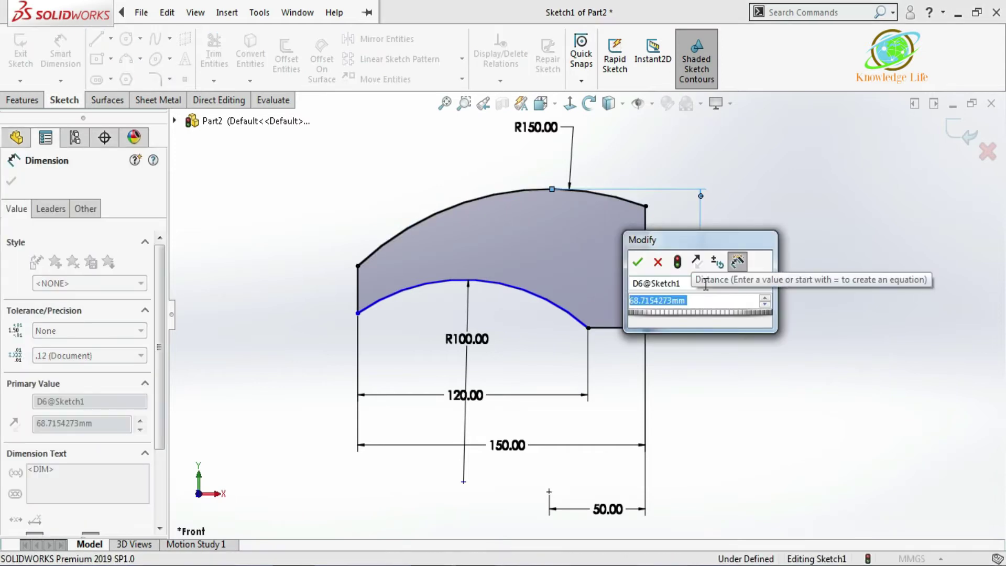
type("60")
key("Return")
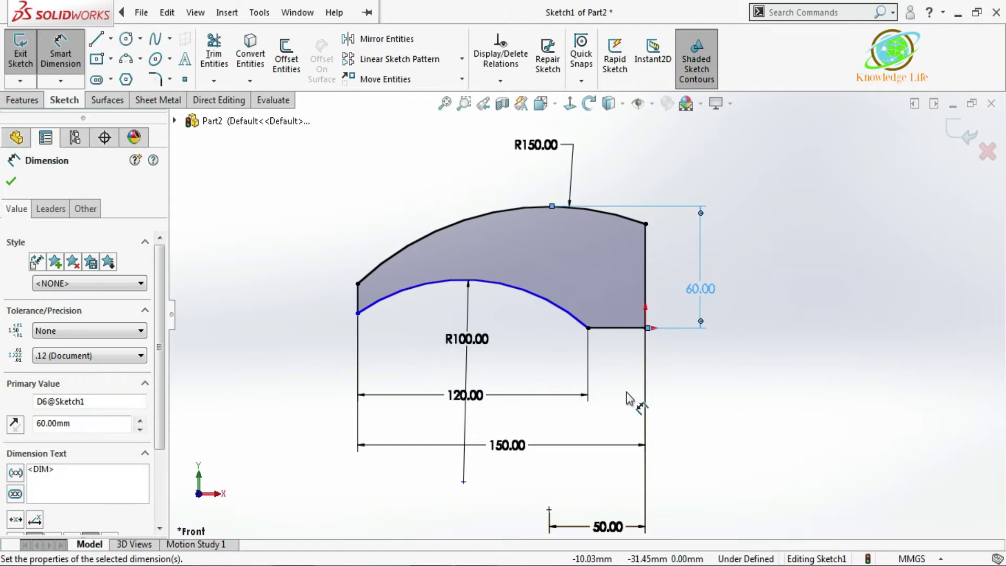
key("Escape")
key("Escape")
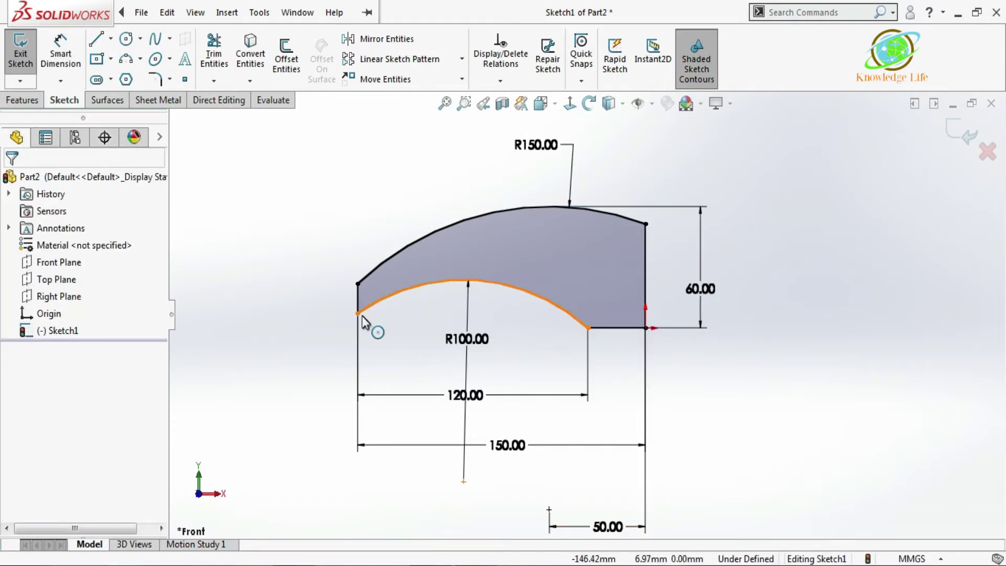
Add a horizontal relation between the two end points of the lower arc.
left_click(357, 314)
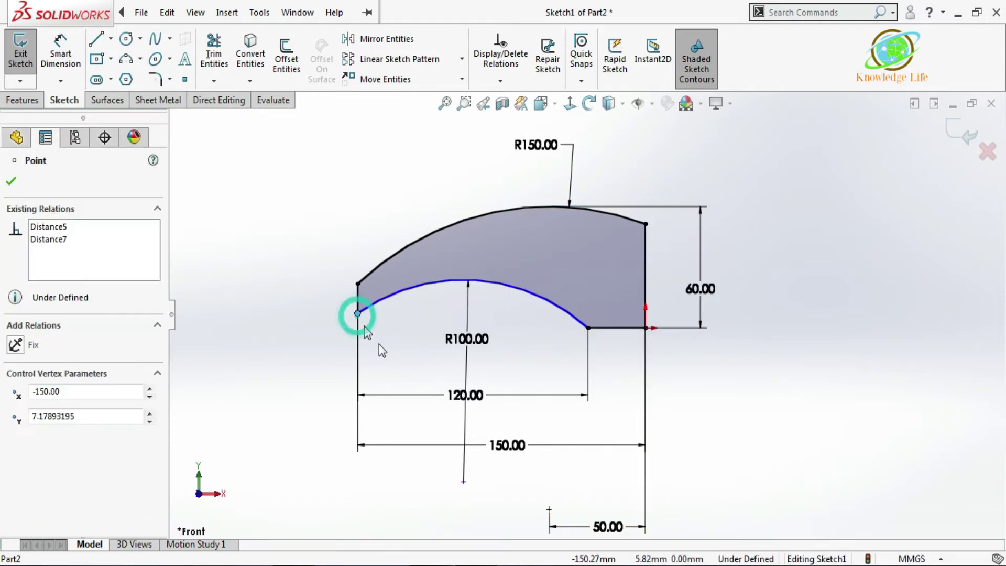
left_click(588, 329)
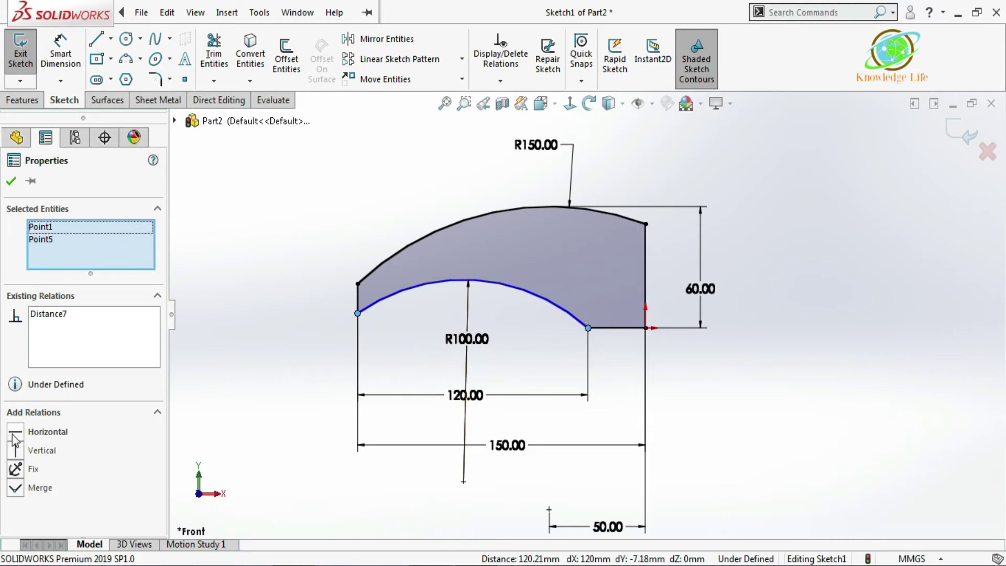
left_click(15, 433)
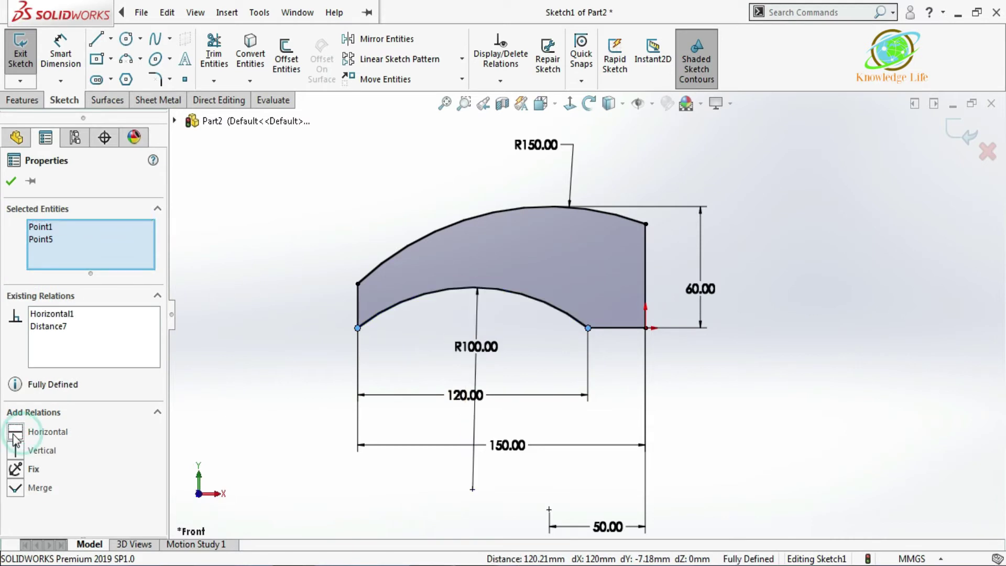
left_click(12, 182)
Finish the profile sketch and extrude it as a boss 60 mm deep with the Mid Plane end condition.
scroll(753, 335, "up", 1)
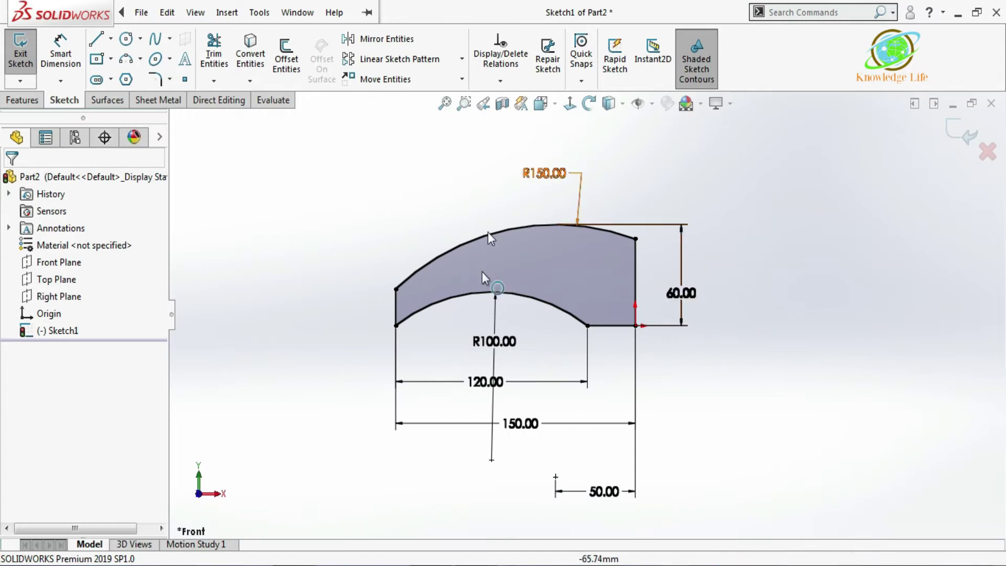
left_click(954, 137)
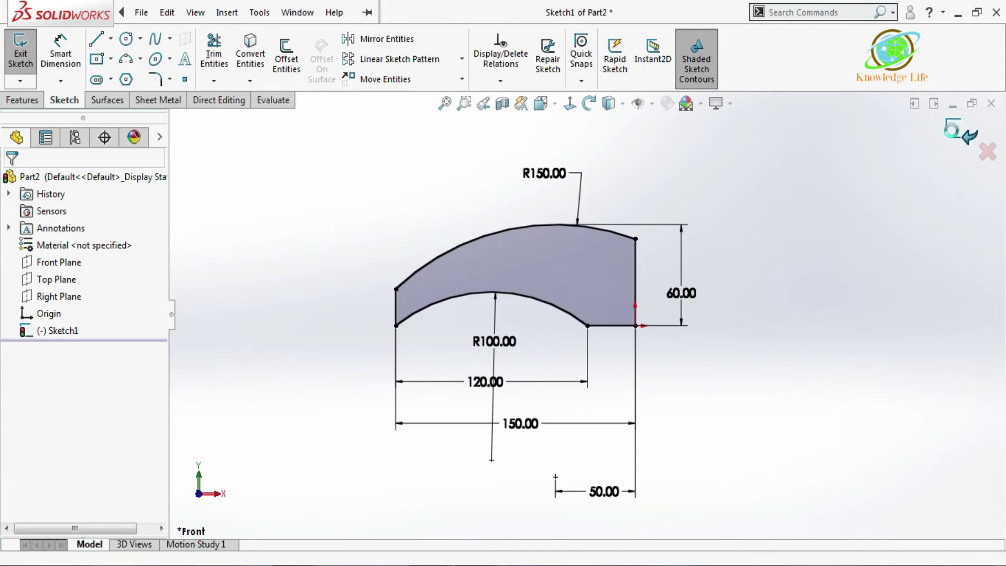
left_click(29, 100)
left_click(27, 59)
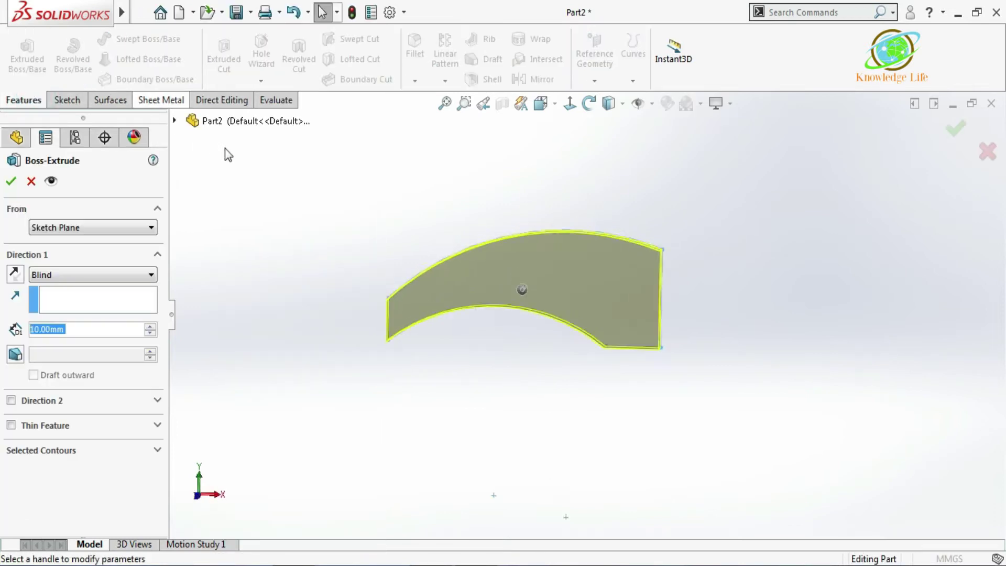
left_click(102, 273)
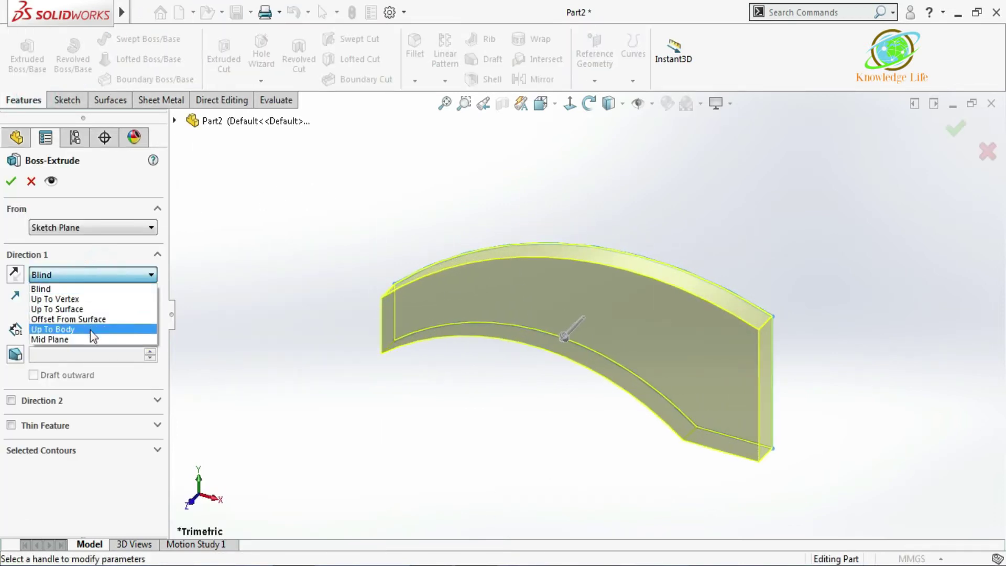
left_click(78, 339)
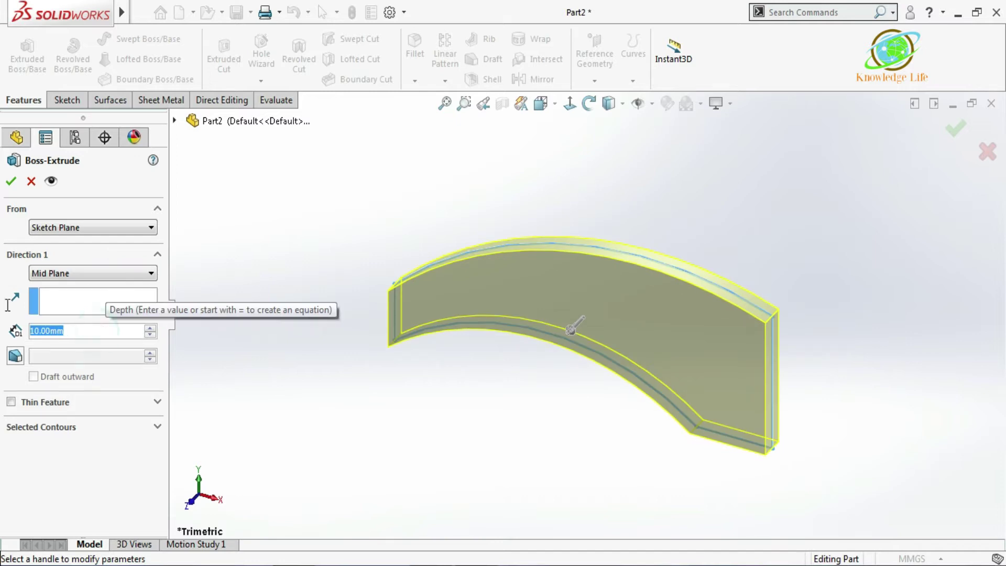
type("60")
left_click(310, 256)
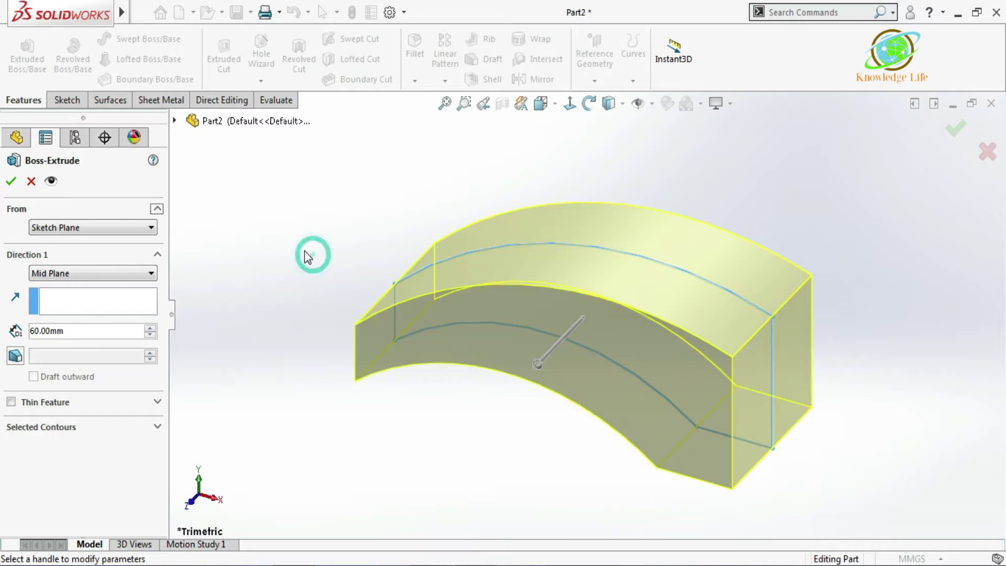
left_click(11, 182)
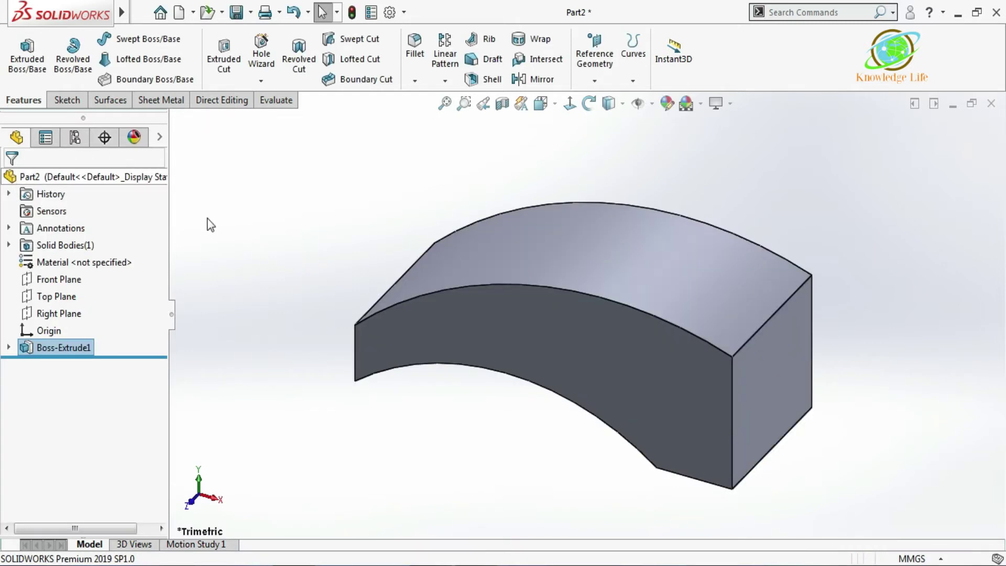
Start a new sketch on the flat rectangular end face at the thick end of the body.
middle_click_drag(382, 195, 350, 238)
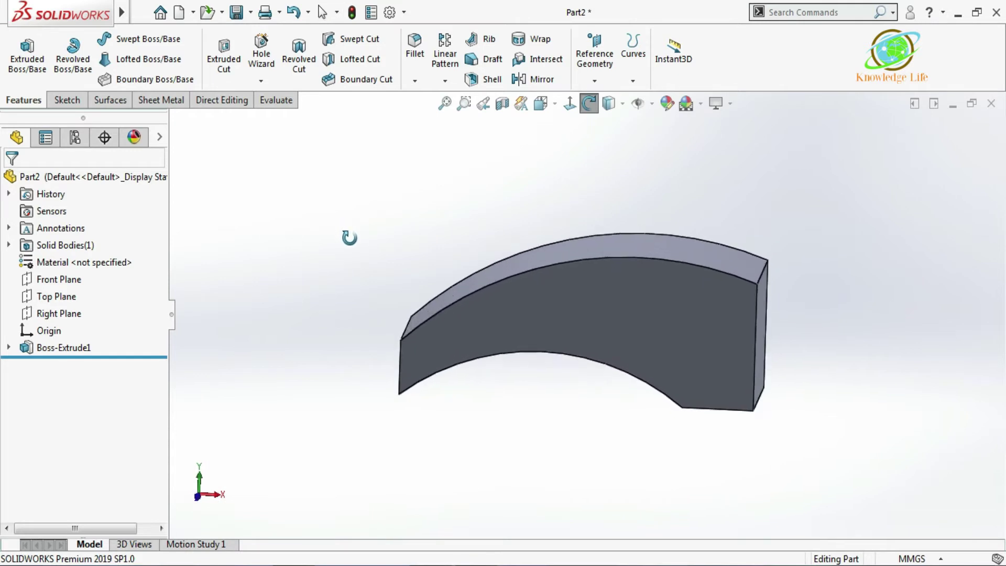
middle_click_drag(351, 238, 350, 235)
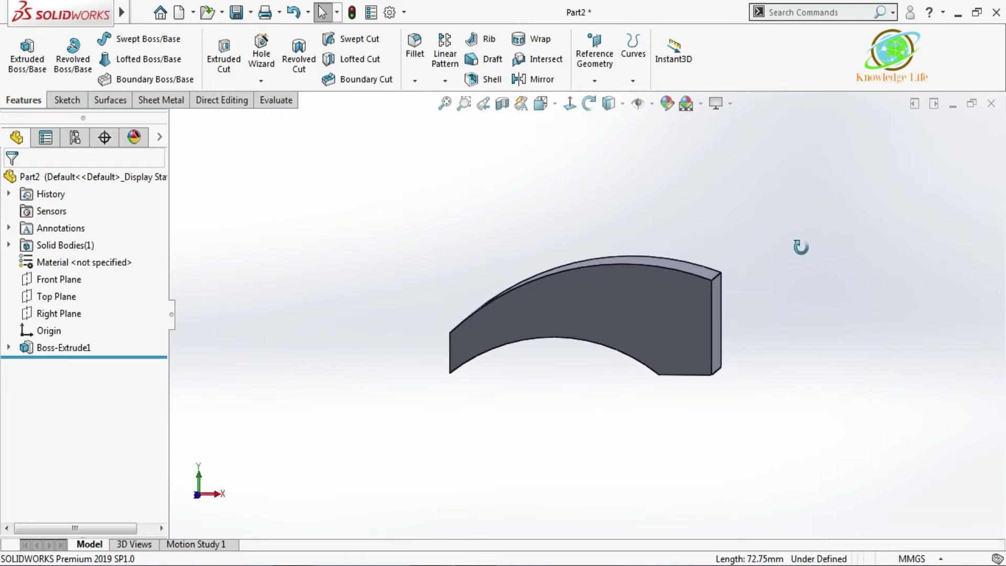
middle_click_drag(801, 246, 708, 341)
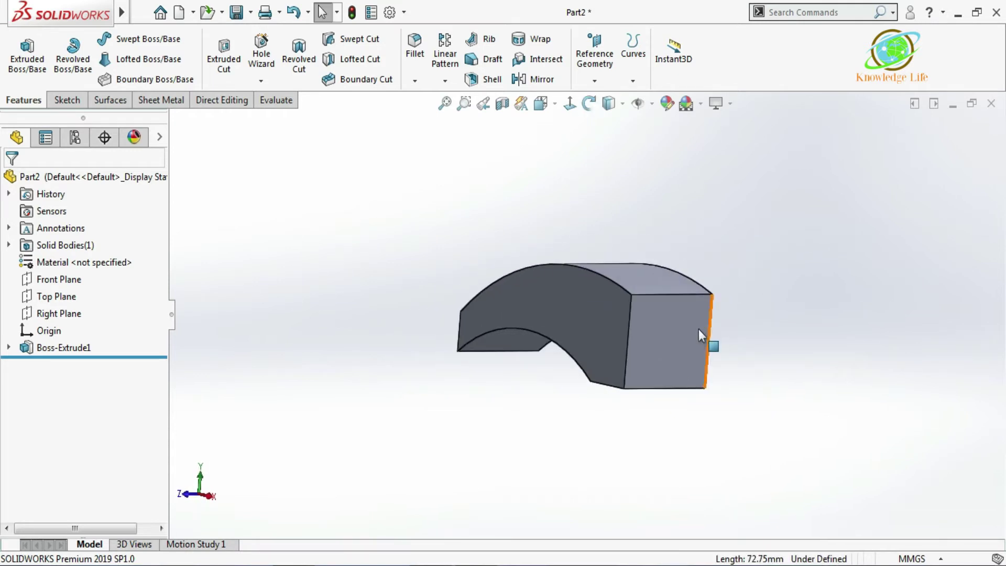
left_click(712, 311)
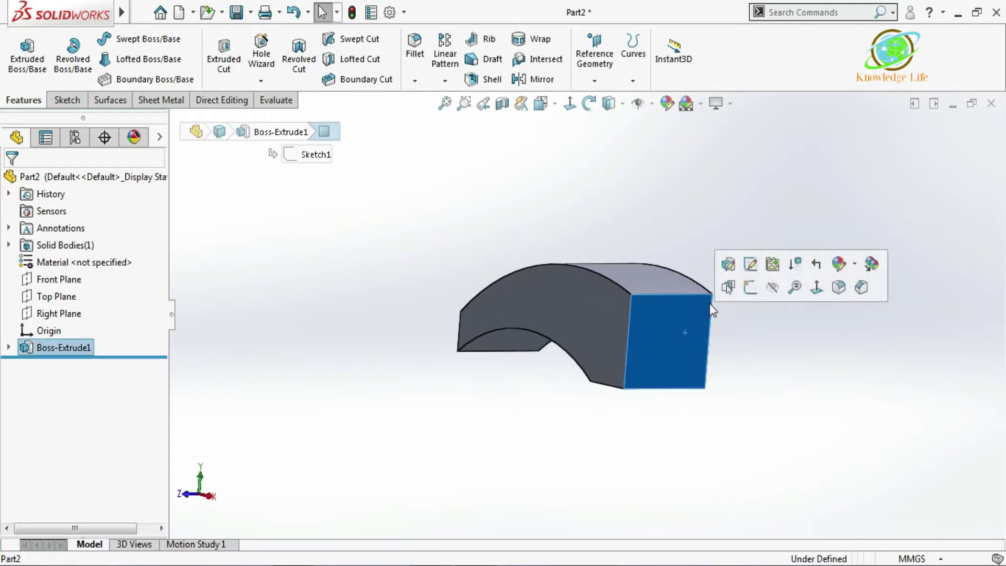
left_click(750, 289)
scroll(631, 195, "up", 2)
left_click(761, 252)
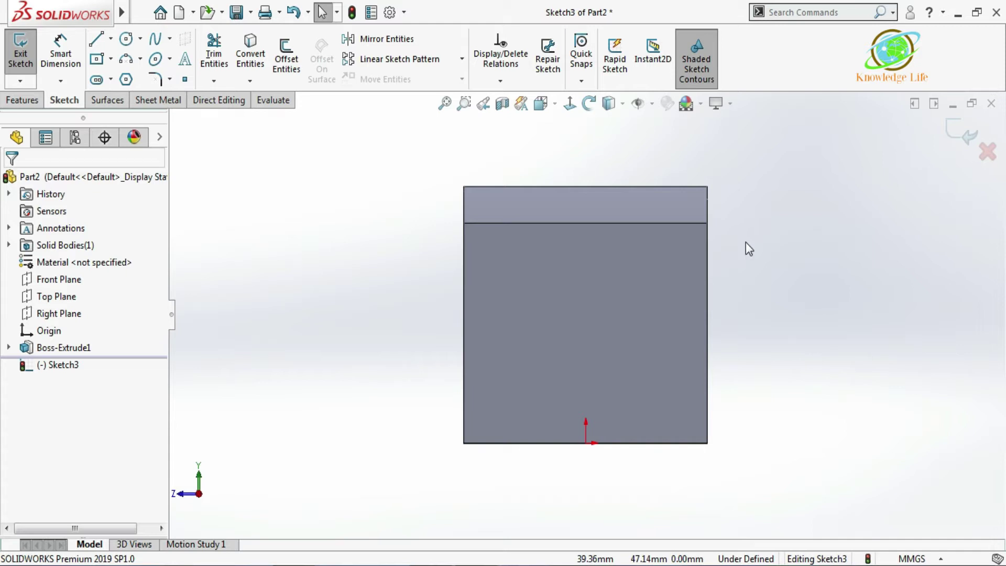
Draw an upward-bulging three-point arc of about 42 mm radius between the two vertical sides of the end face.
left_click(140, 59)
left_click(143, 116)
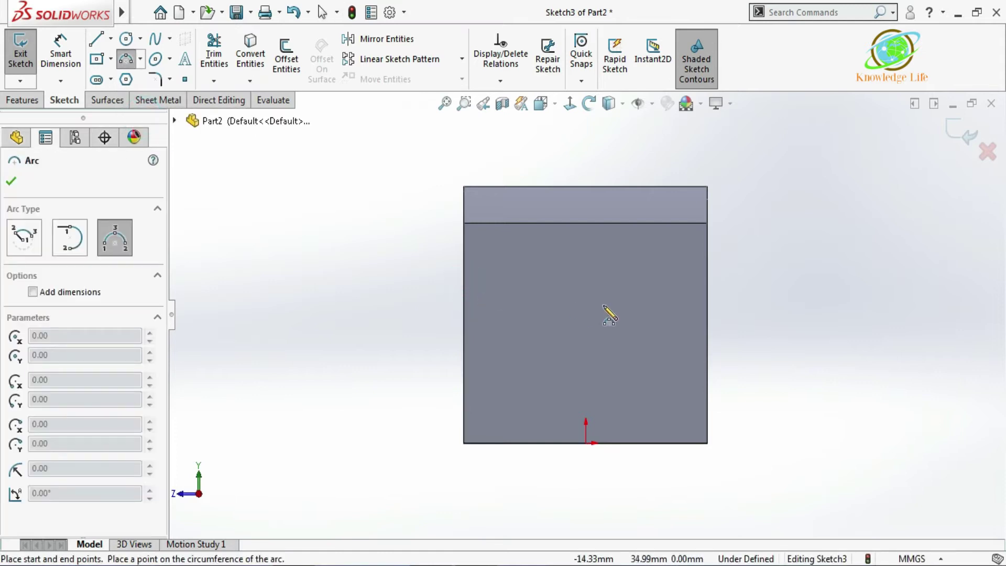
left_click(702, 285)
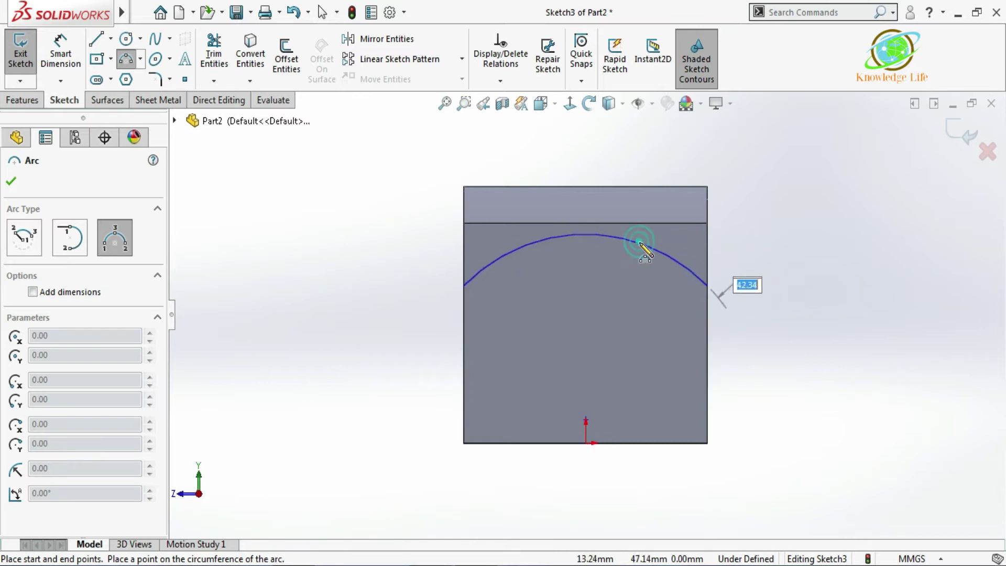
Finish the three-point arc on the end face and dimension its radius to 60 mm.
left_click(639, 244)
key("Escape")
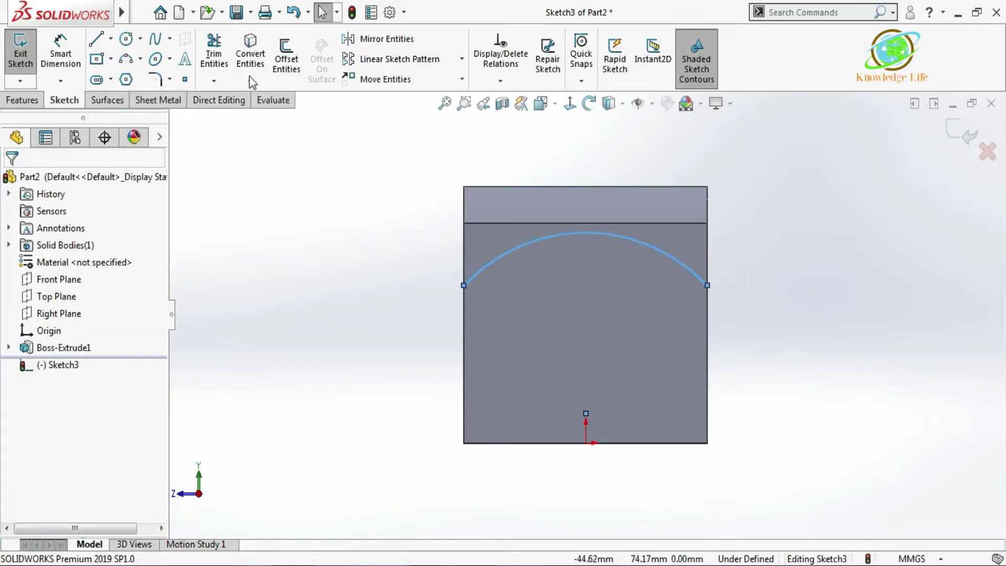
left_click(71, 50)
left_click(524, 242)
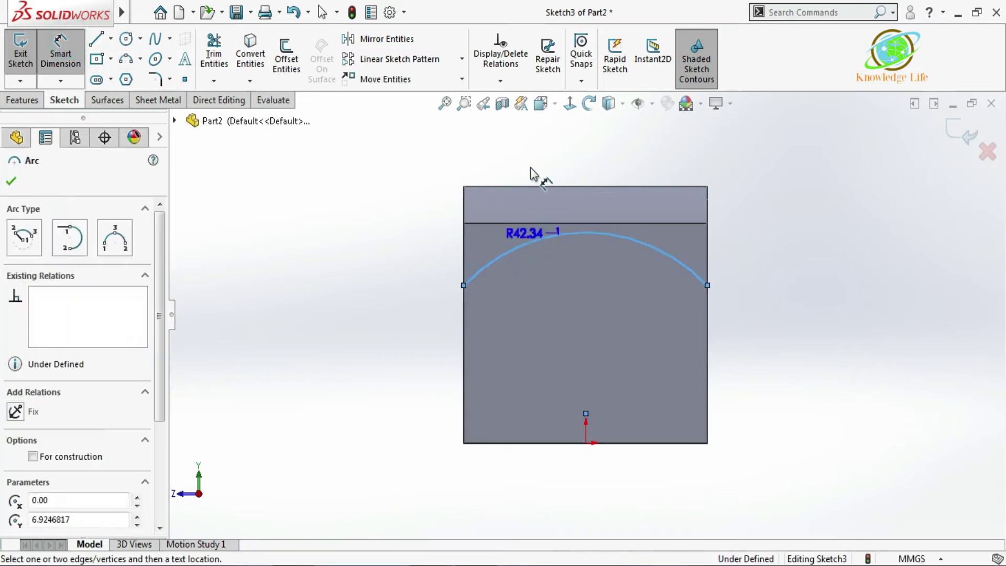
left_click(531, 158)
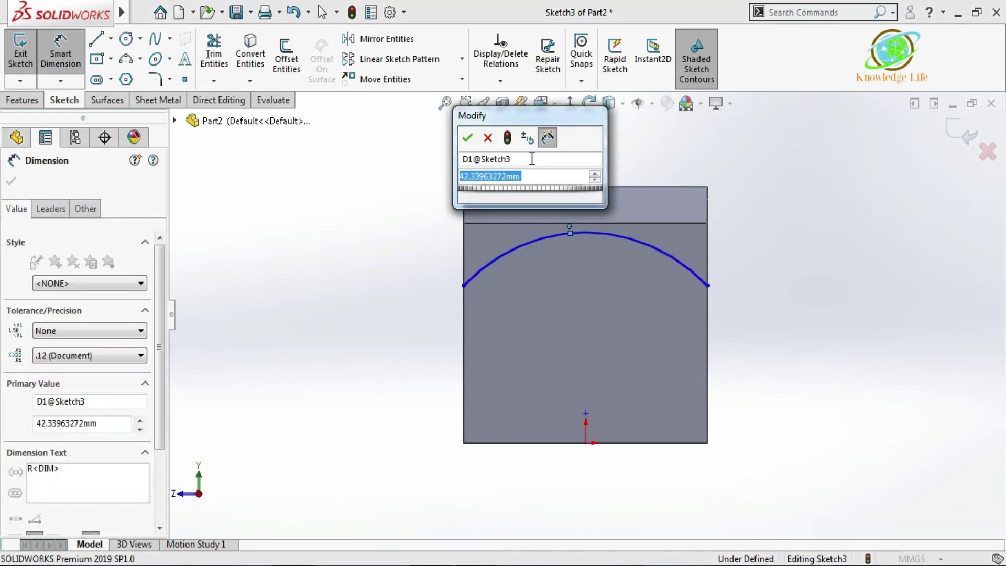
type("60")
key("Return")
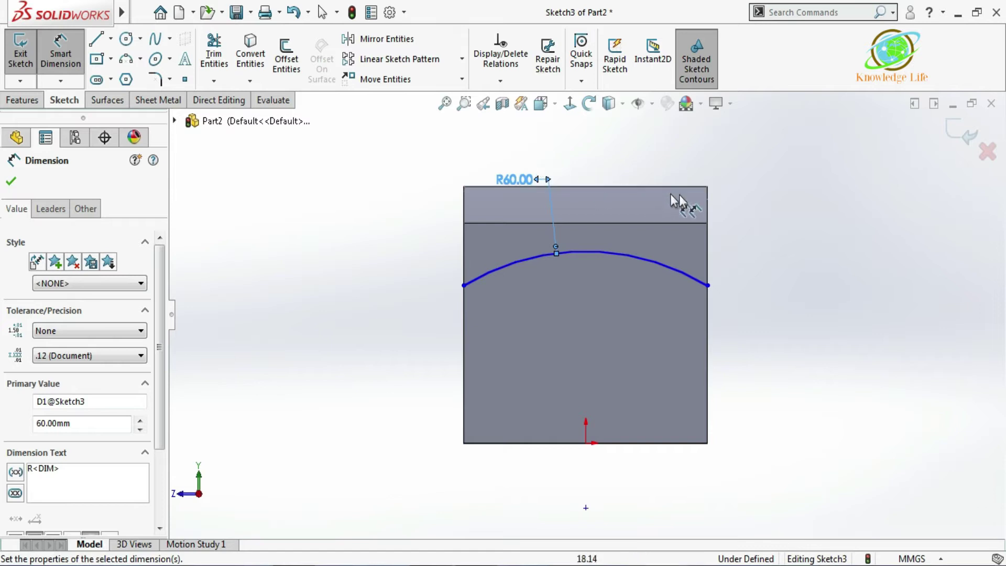
key("Escape")
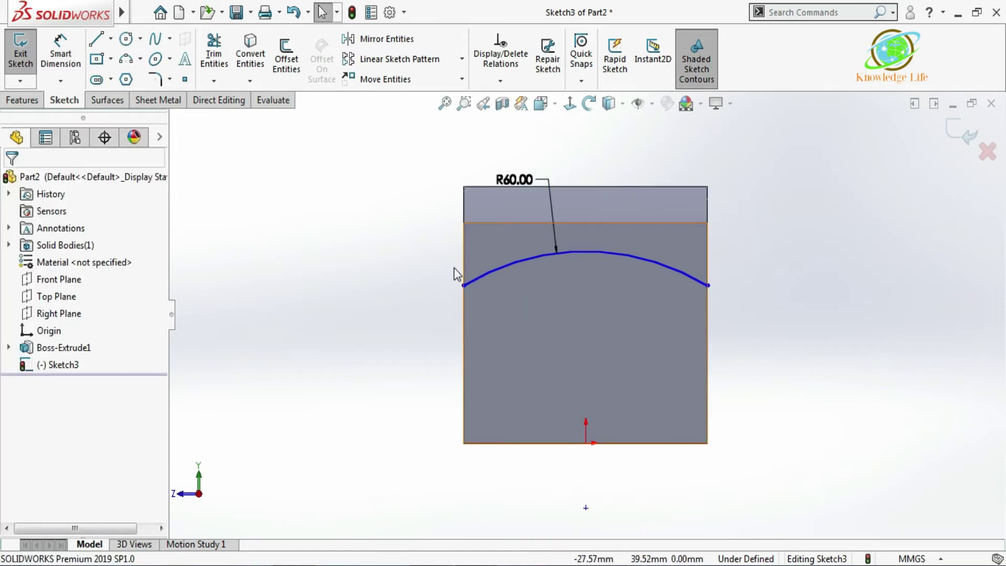
Add a horizontal relation between the two end points of the 60 mm radius arc.
left_click(466, 285)
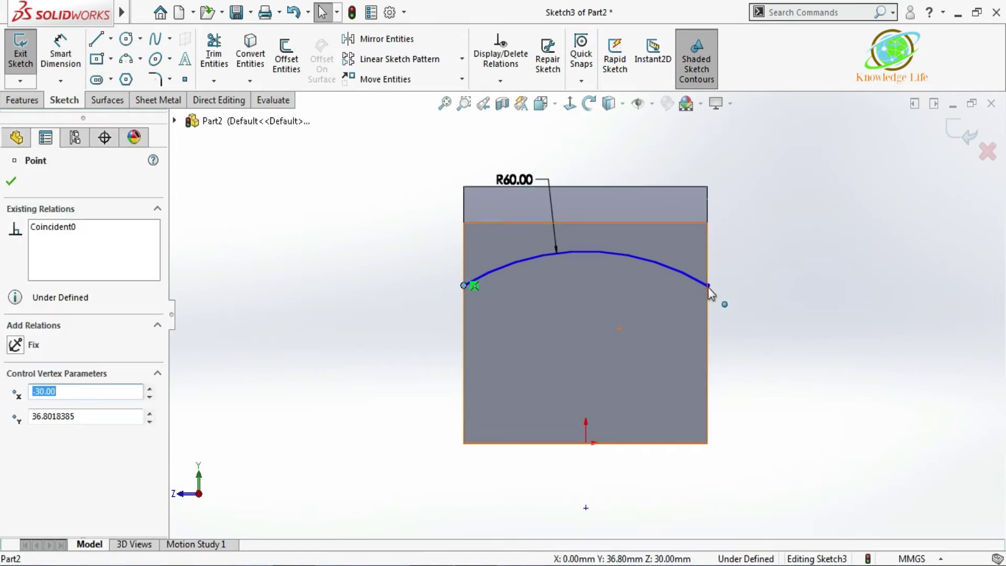
left_click(708, 286, "ctrl")
left_click(15, 434)
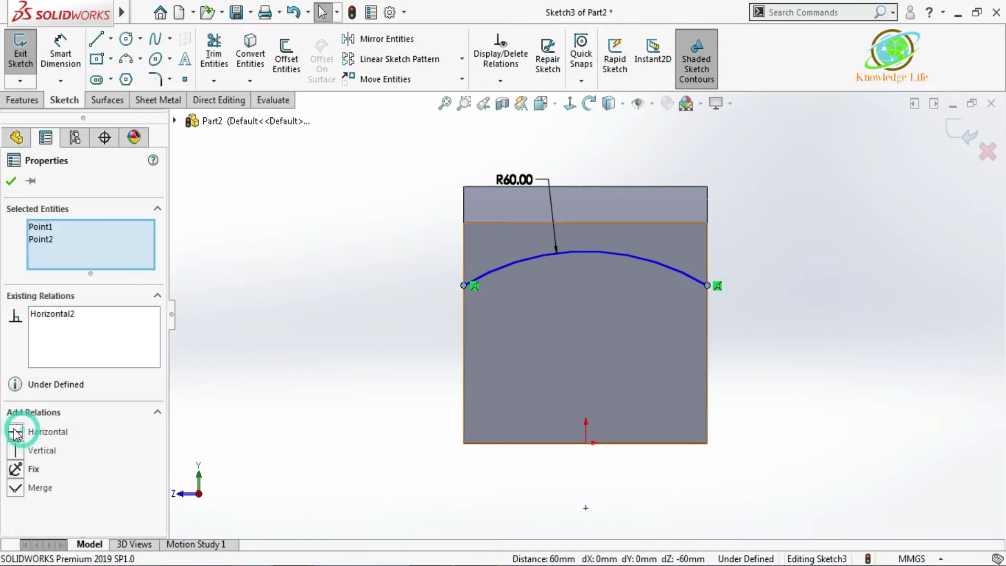
left_click(12, 180)
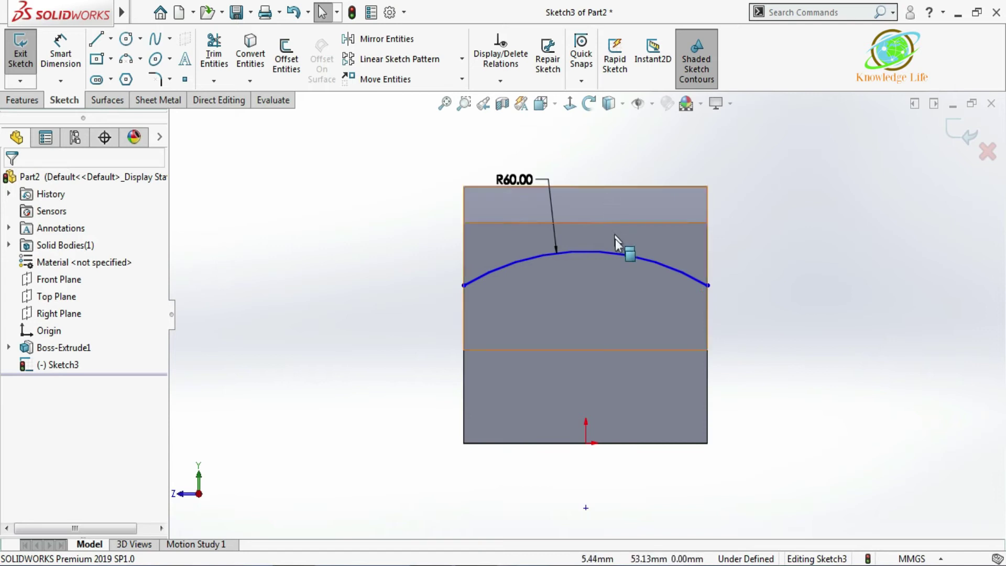
left_click(601, 253)
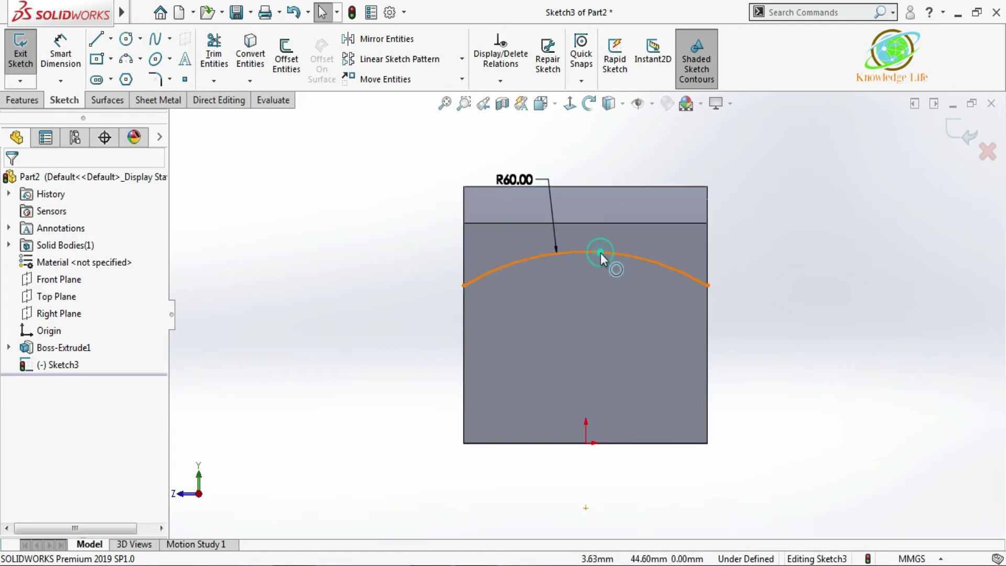
key("Escape")
left_click(589, 223, "ctrl")
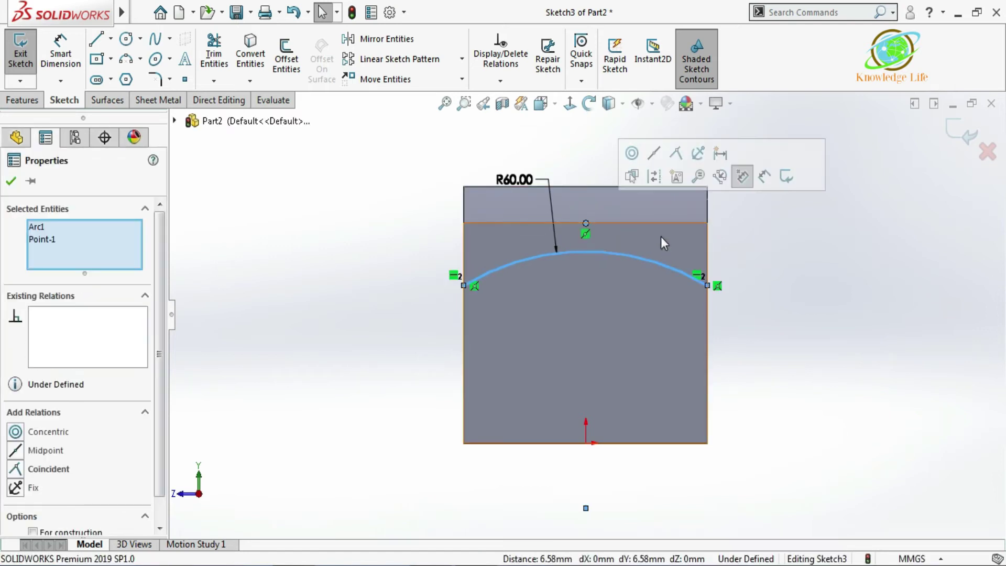
left_click(16, 487)
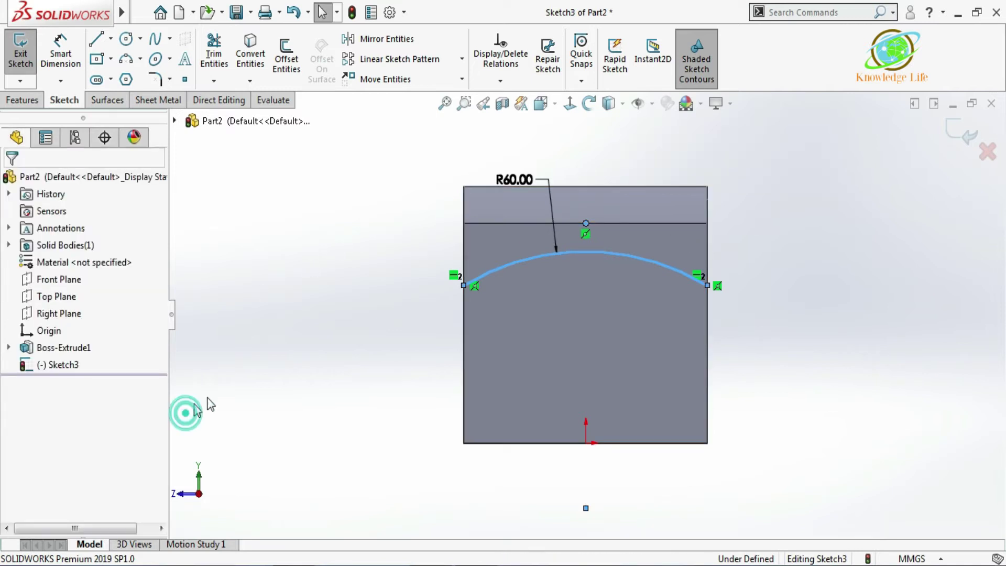
Make the arc tangent to the upper horizontal edge of the end face.
left_click(567, 257)
left_click(614, 222, "ctrl")
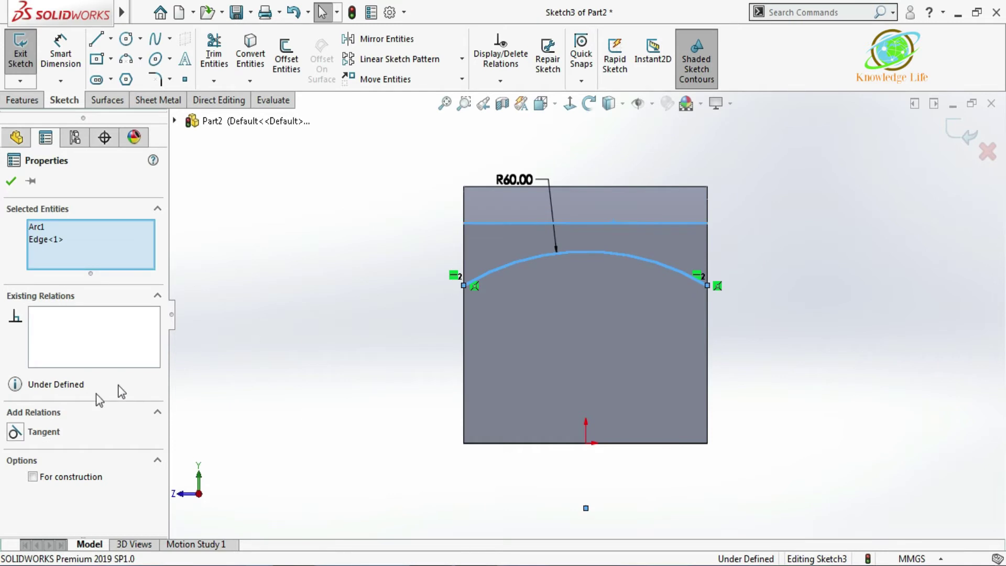
left_click(16, 432)
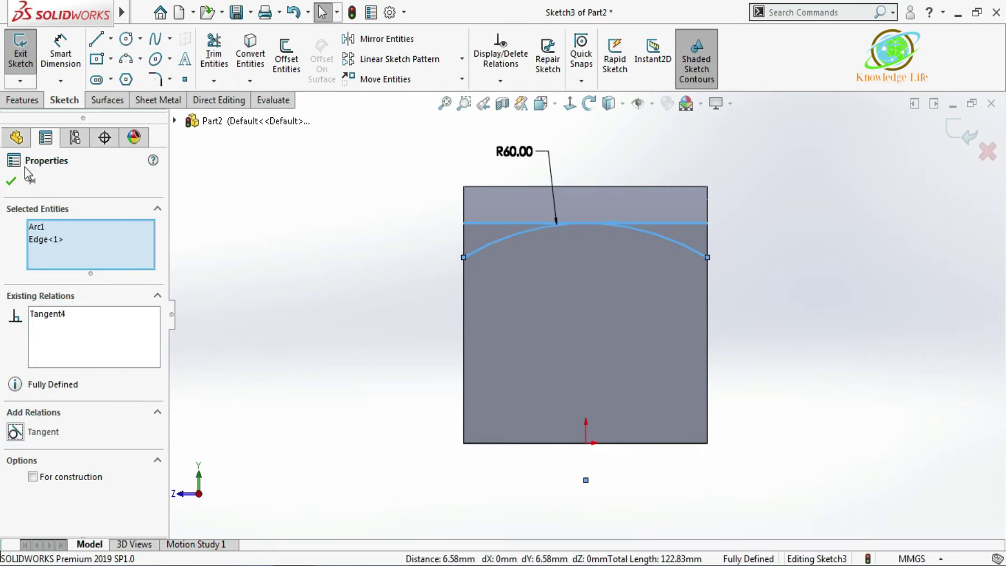
left_click(12, 183)
Close the profile above the arc with two vertical lines and a 60 mm horizontal line above the body, and exit the sketch.
key("f")
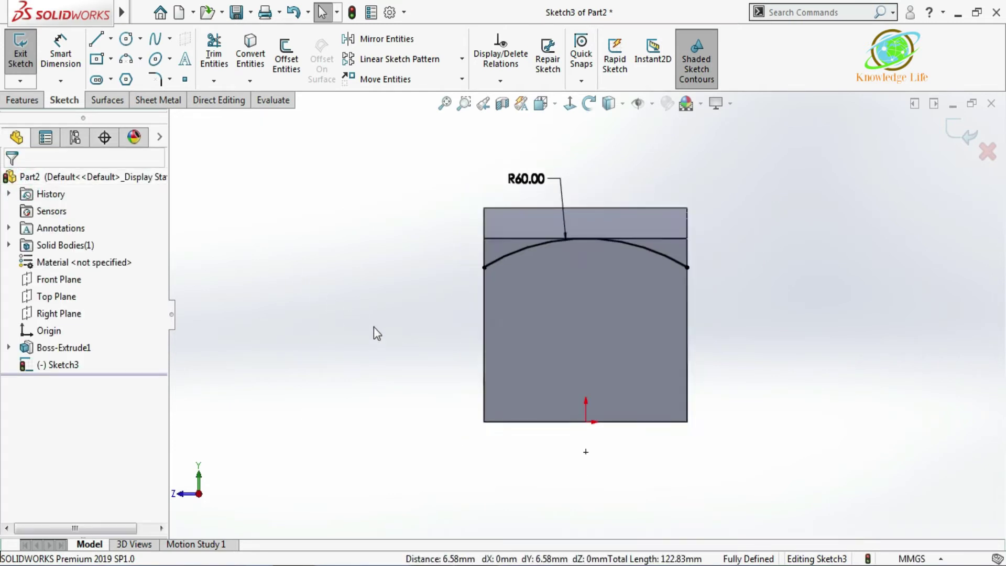
scroll(539, 244, "down", 2)
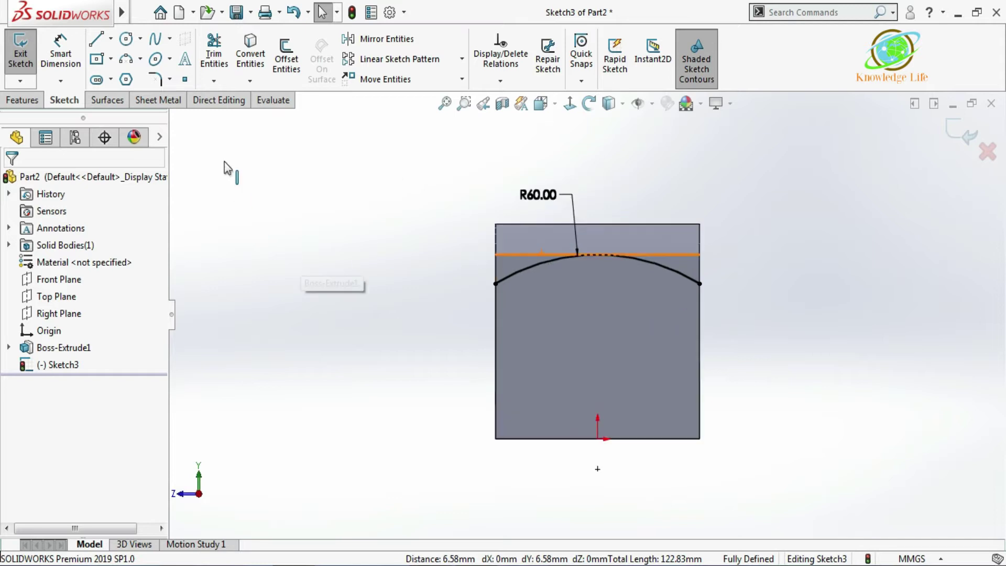
left_click(97, 44)
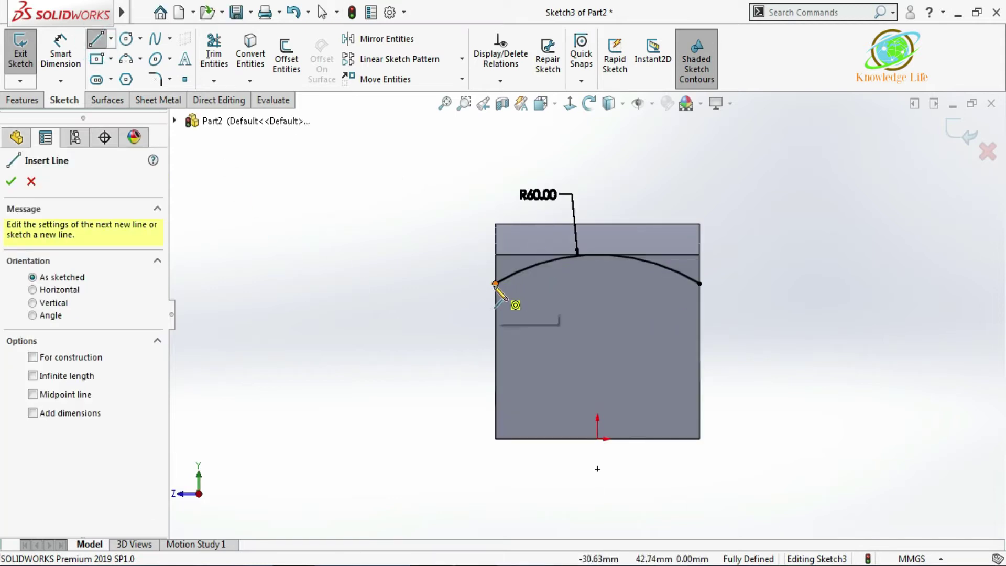
left_click(495, 284)
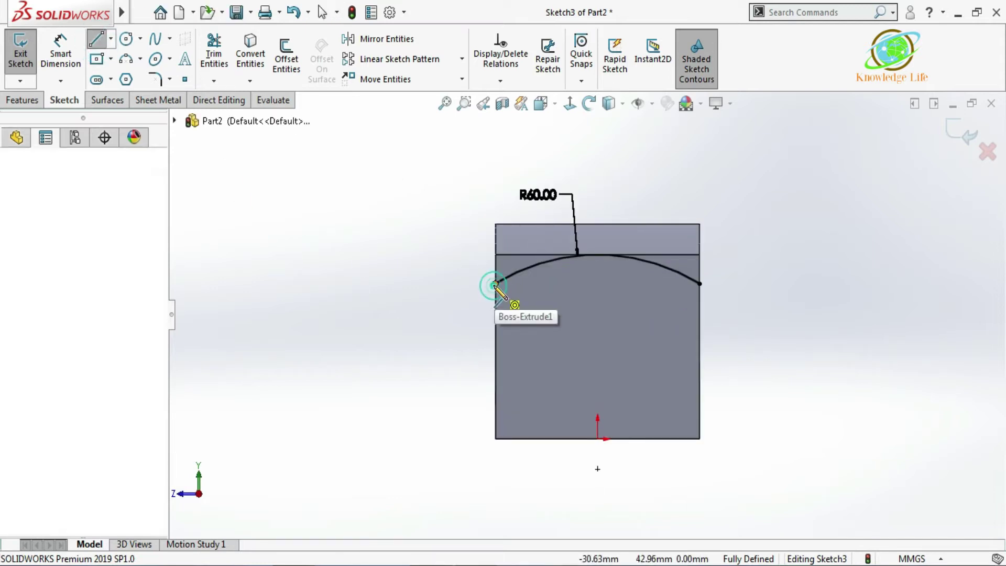
left_click(496, 202)
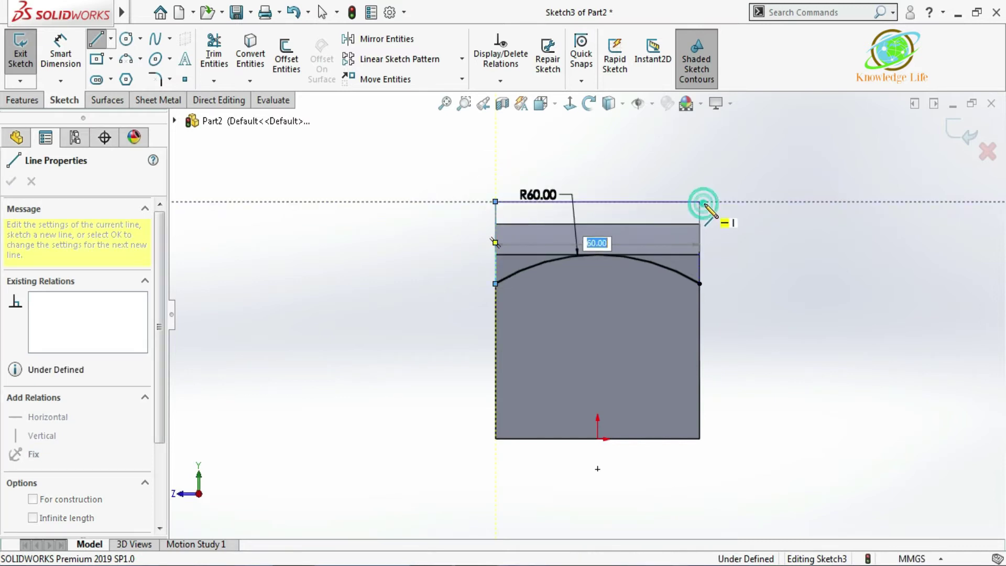
left_click(700, 202)
left_click(700, 284)
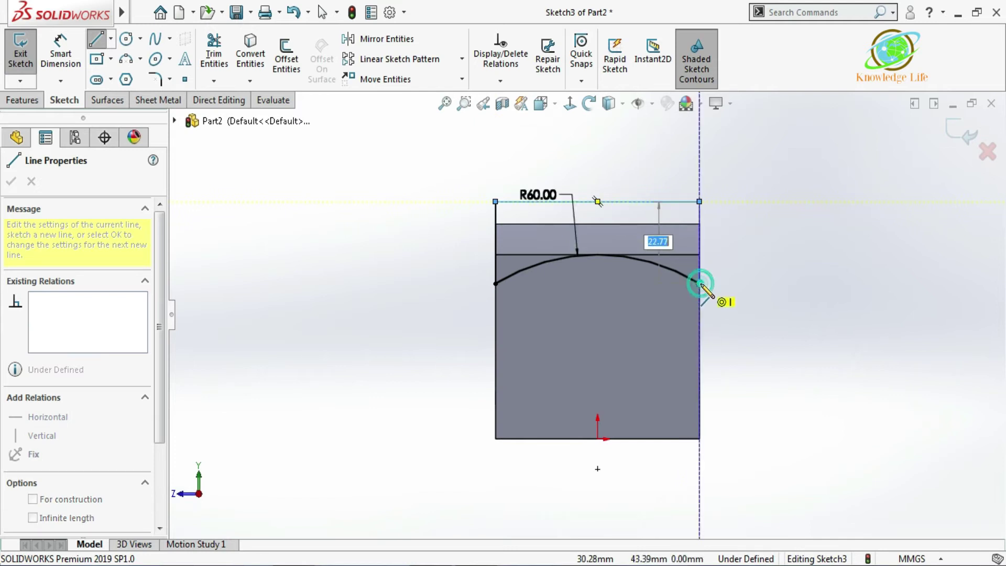
mouse_move(759, 168)
middle_mouse_down()
mouse_move(786, 166)
mouse_move(797, 184)
middle_mouse_up()
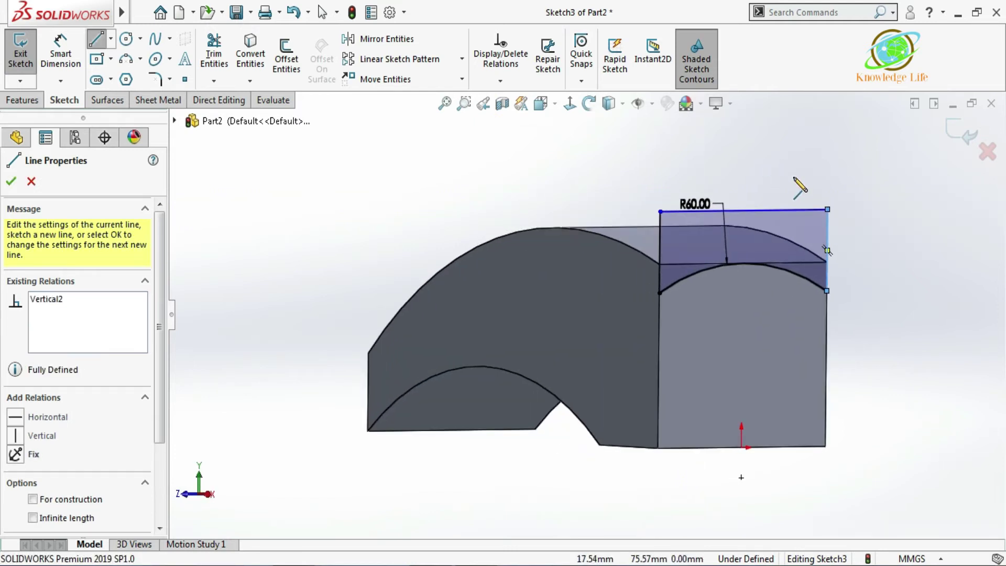
left_click(959, 134)
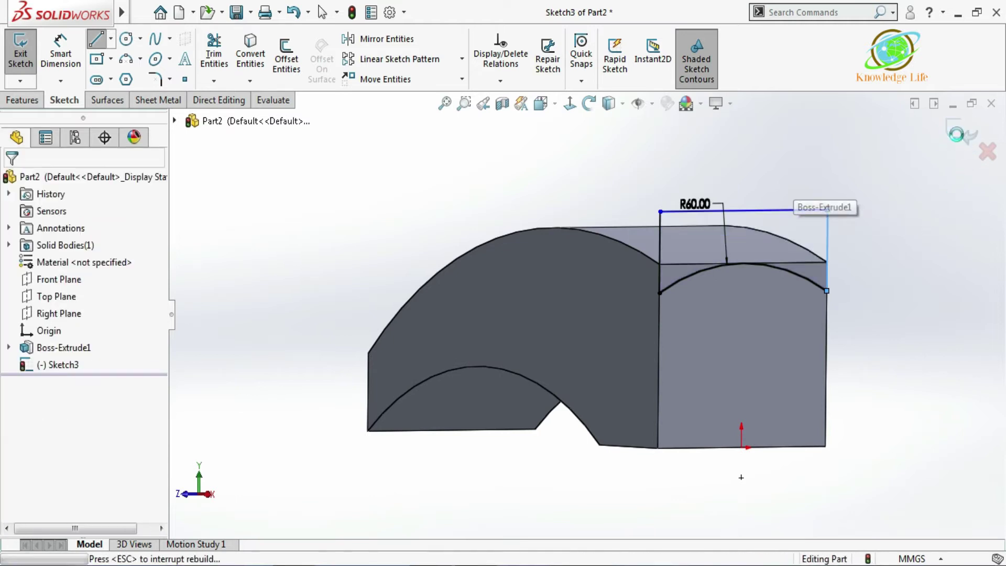
Start a new sketch on the Front Plane and view it face-on.
scroll(681, 321, "up", 5)
mouse_move(665, 318)
middle_mouse_down()
mouse_move(726, 325)
mouse_move(684, 359)
middle_mouse_up()
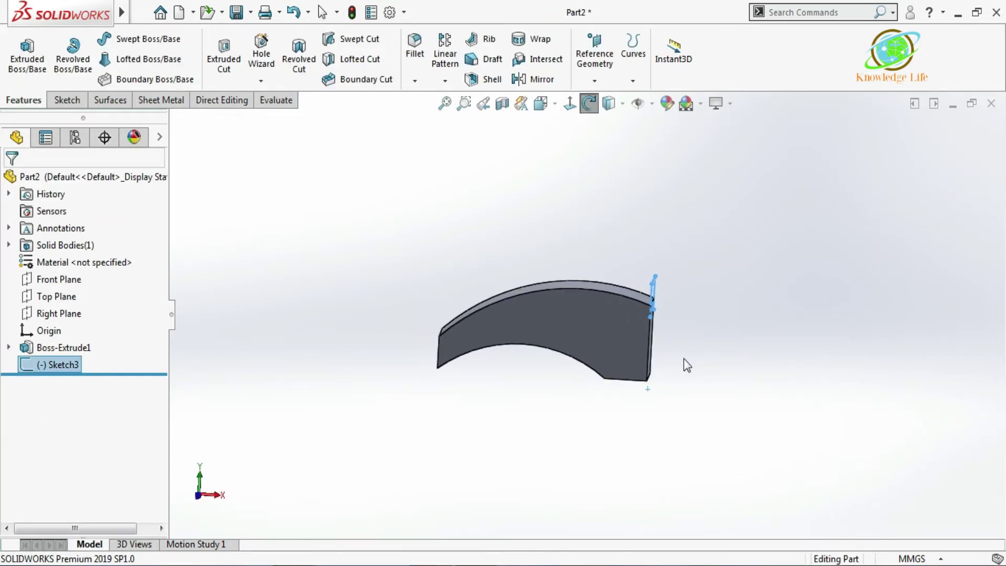
left_click(584, 325)
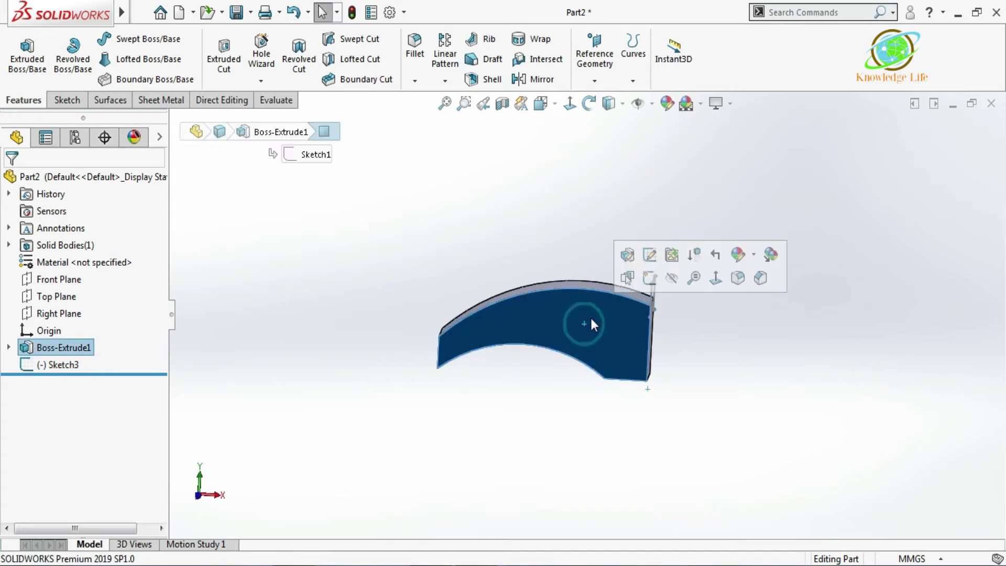
left_click(735, 352)
left_click(68, 280)
left_click(79, 259)
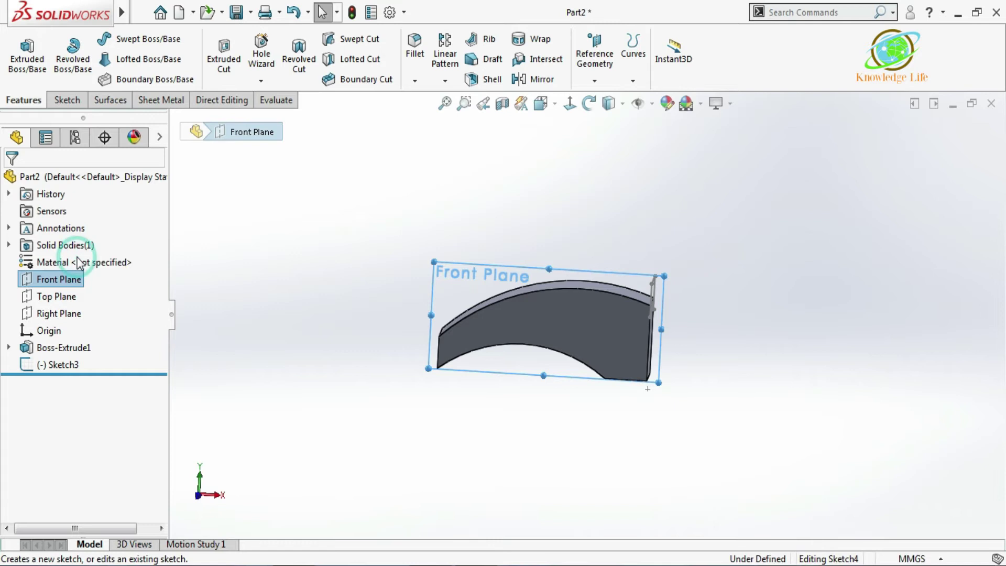
left_click(570, 106)
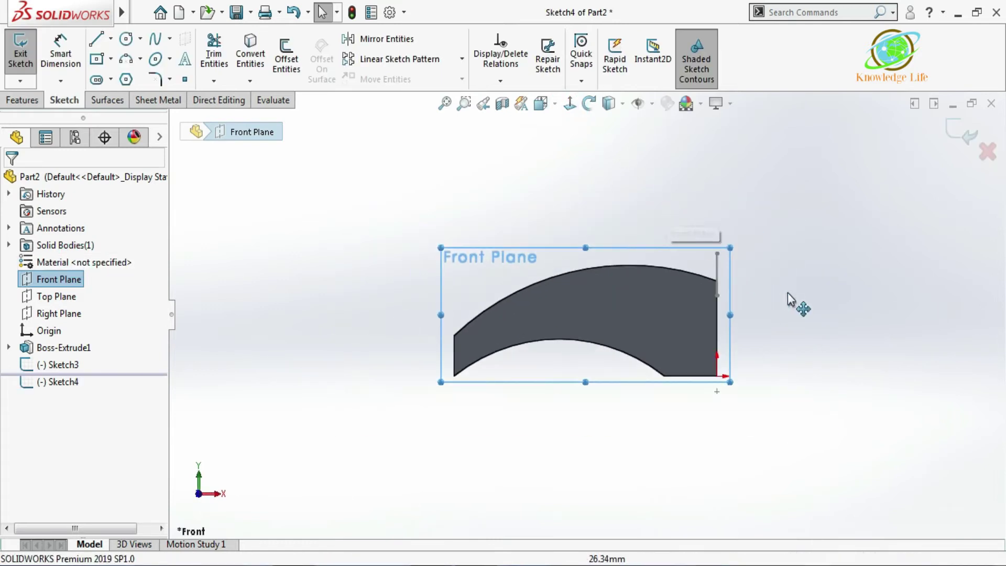
left_click(789, 316)
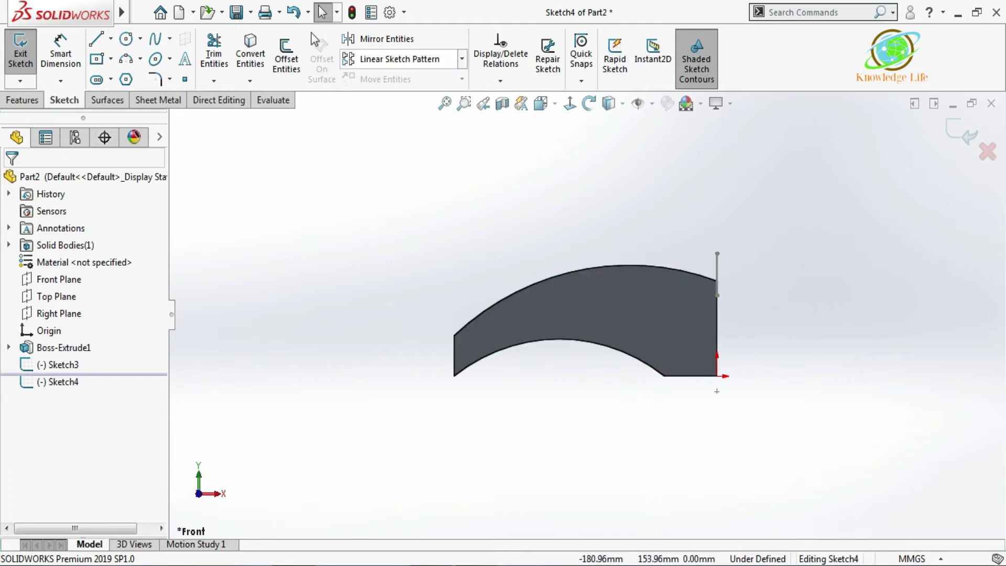
Convert the body's upper curved edge into a sketch arc on the Front Plane and exit the sketch.
left_click(591, 267)
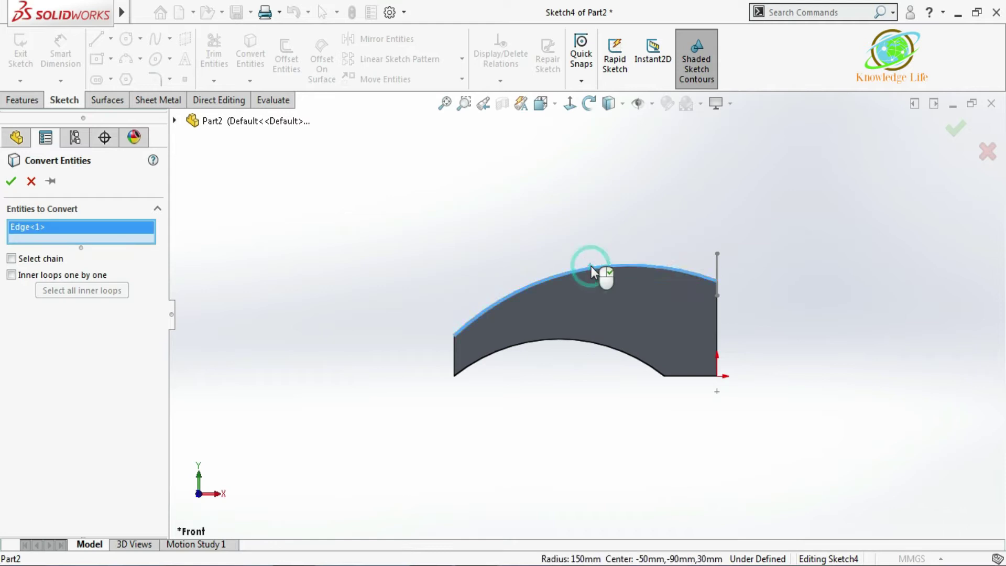
left_click(9, 186)
scroll(476, 335, "up", 2)
middle_click_drag(476, 334, 493, 367)
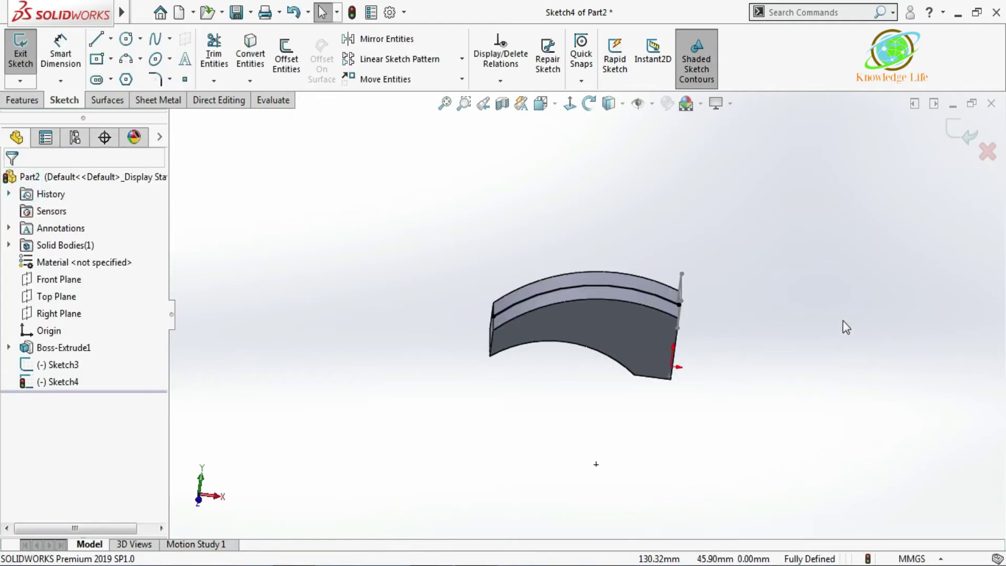
left_click(952, 135)
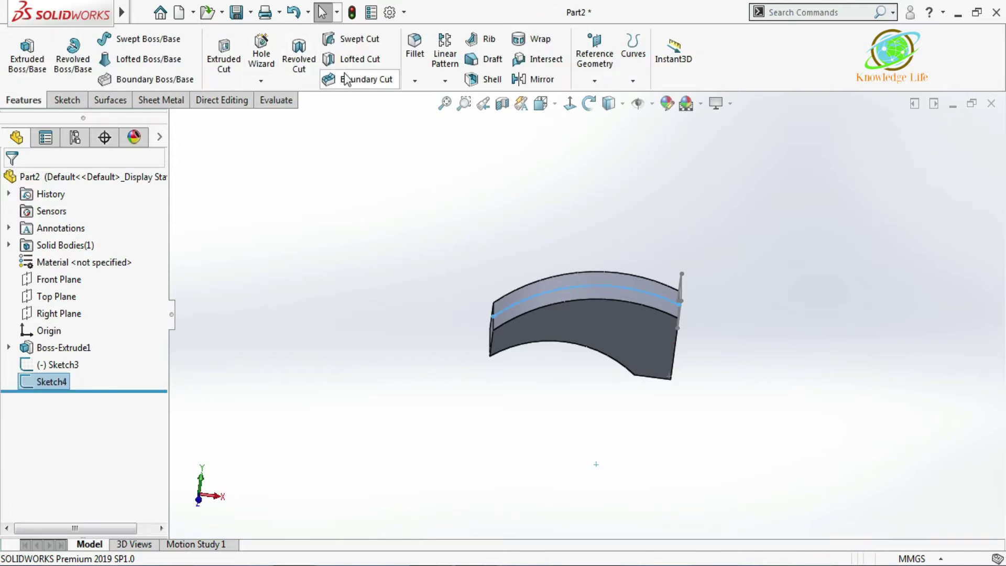
Set up a swept cut using the closed end-face sketch as profile and the converted arc sketch as path.
left_click(361, 40)
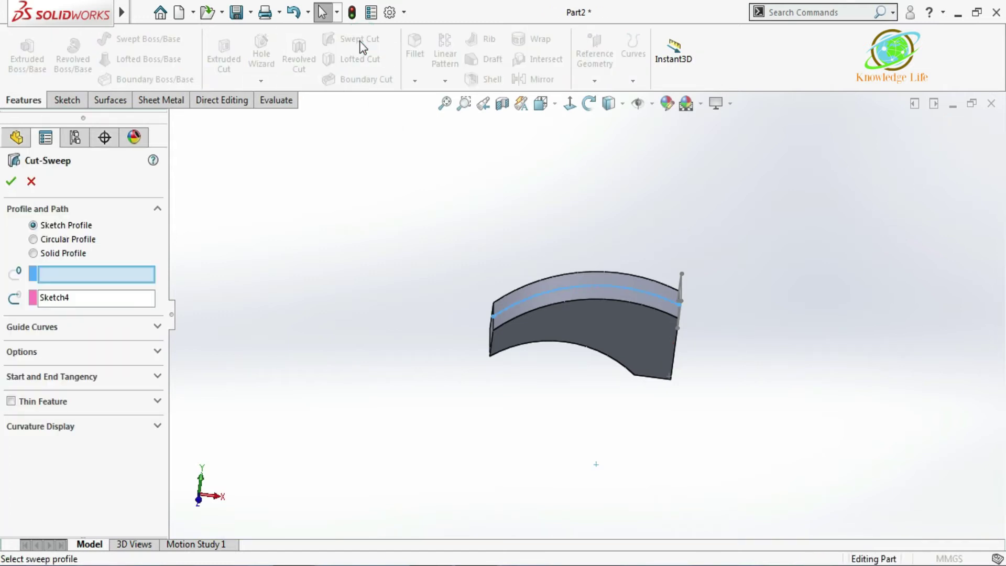
middle_click_drag(408, 242, 361, 200)
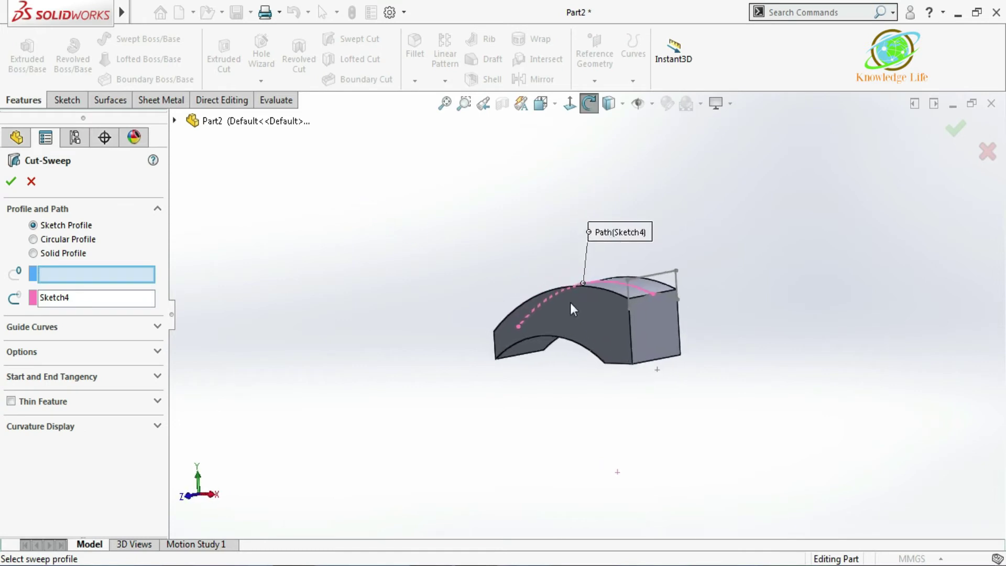
scroll(588, 308, "down", 4)
left_click(723, 244)
middle_click_drag(435, 414, 489, 417)
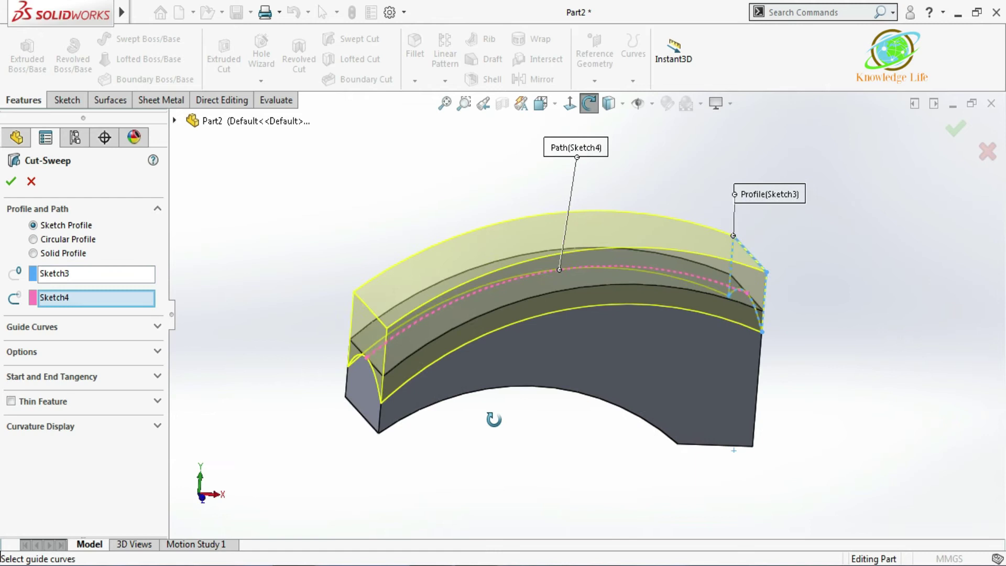
Set the swept cut's profile orientation to Keep Normal Constant.
scroll(294, 408, "down", 3)
left_click(75, 358)
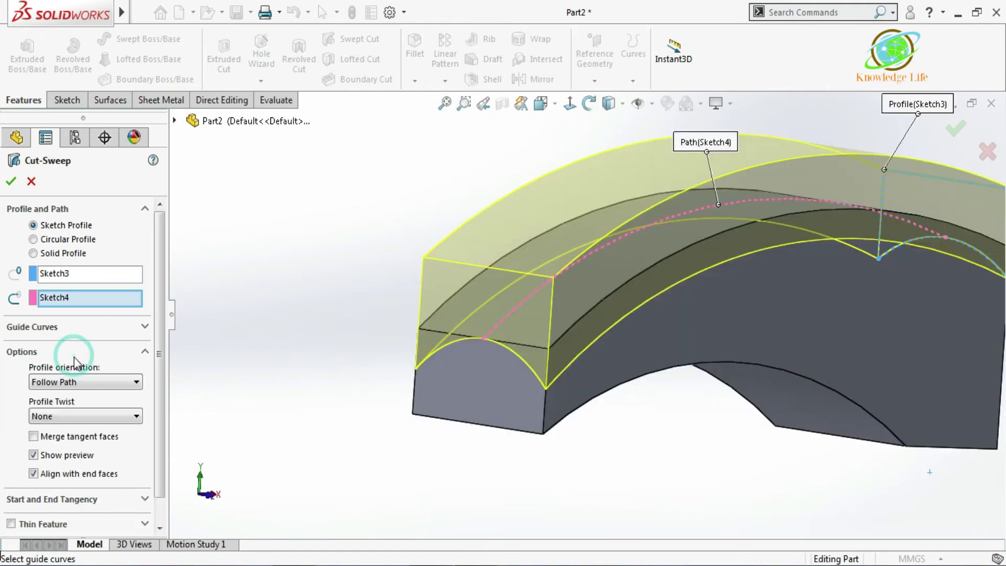
left_click(101, 383)
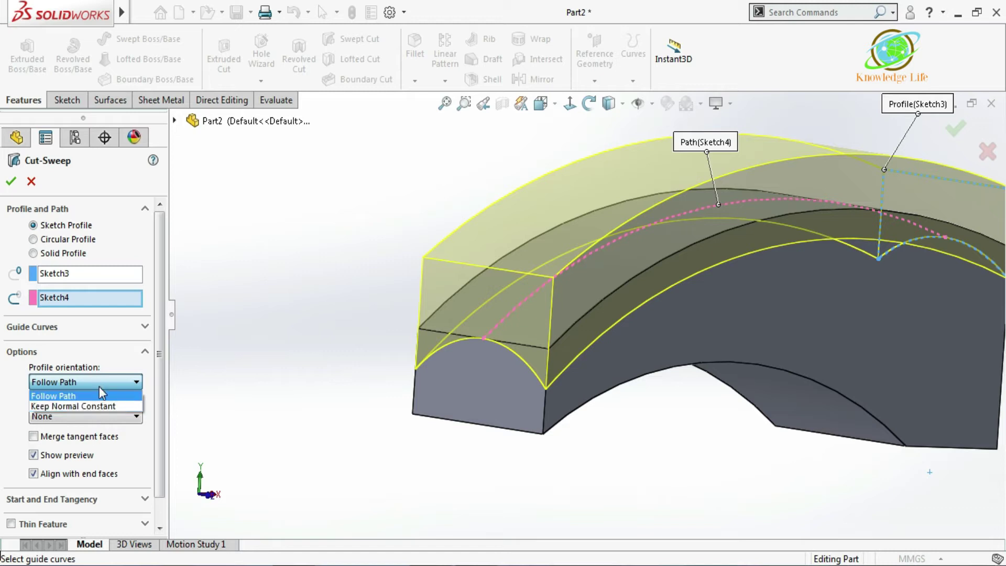
left_click(100, 406)
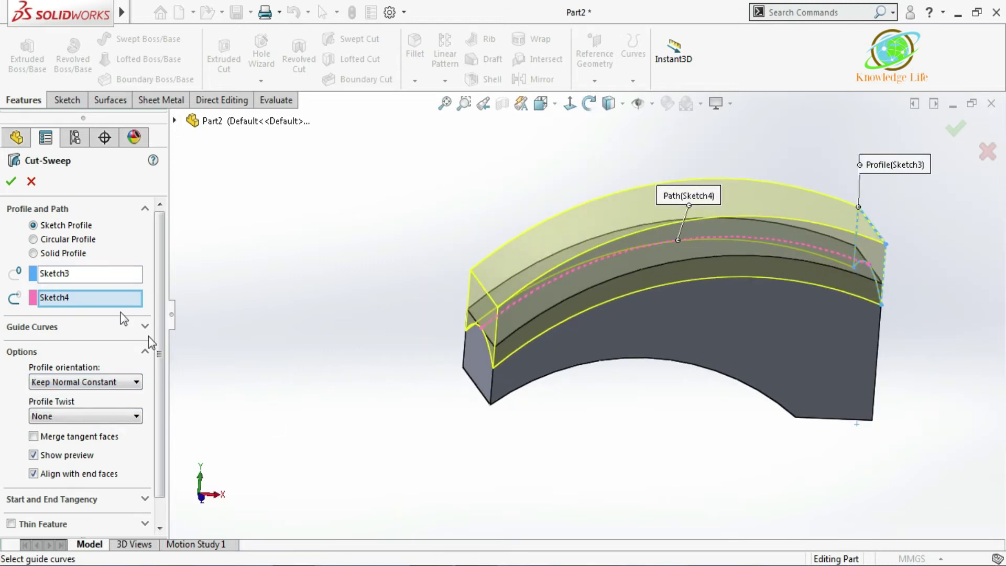
Complete the swept cut and start a new sketch on the Top Plane, viewed face-on.
left_click(11, 182)
middle_click_drag(535, 241, 611, 314)
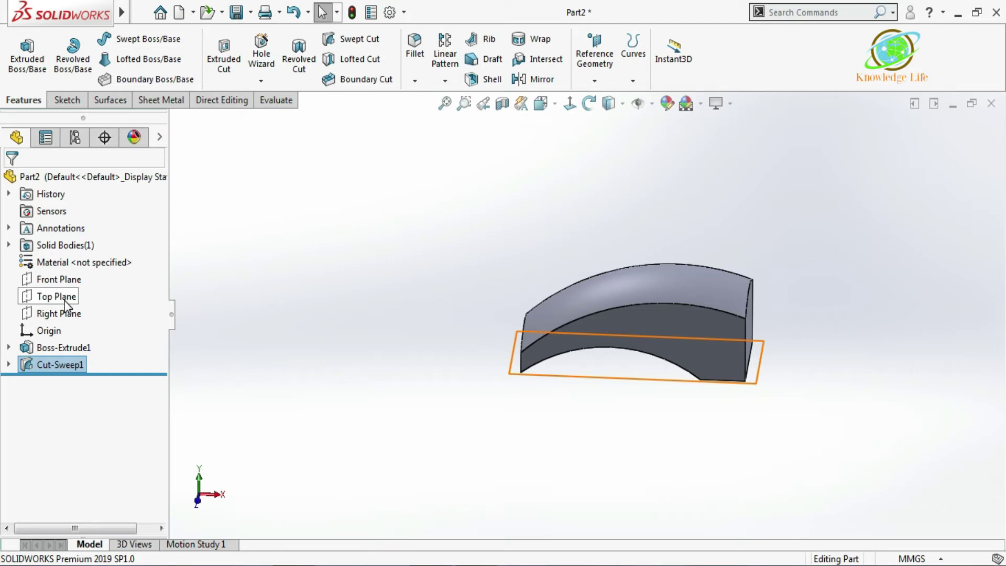
left_click(65, 301)
left_click(71, 277)
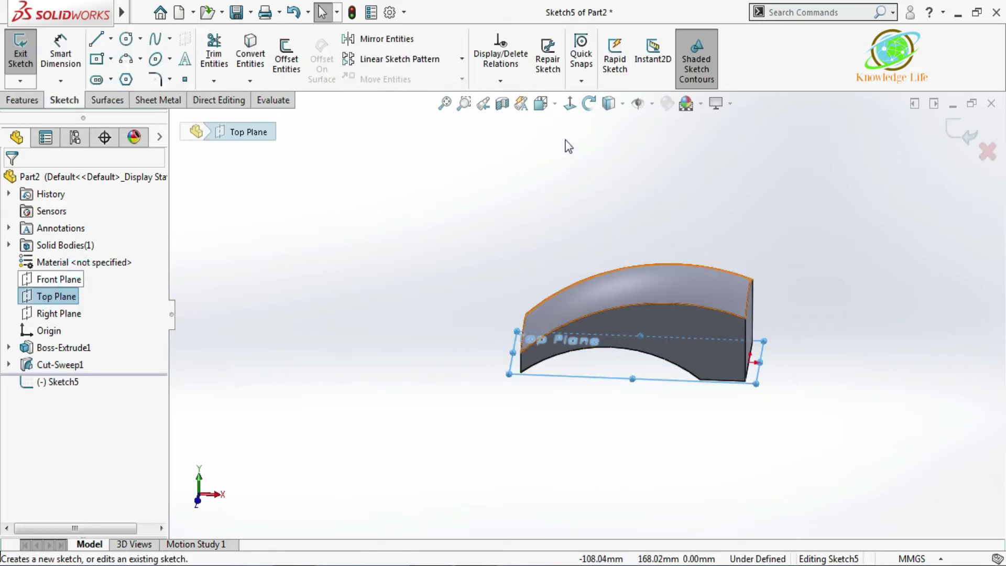
left_click(570, 110)
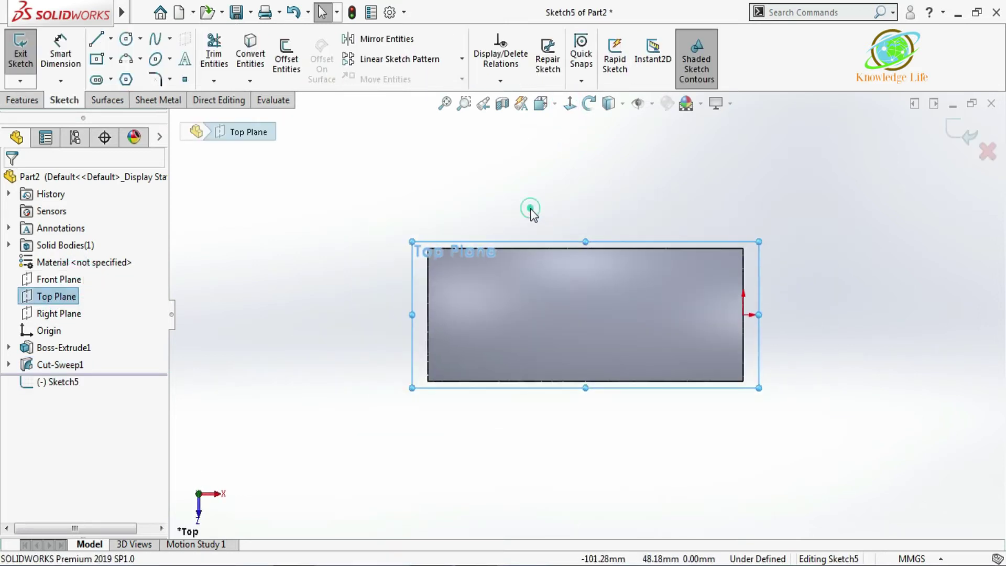
left_click(531, 209)
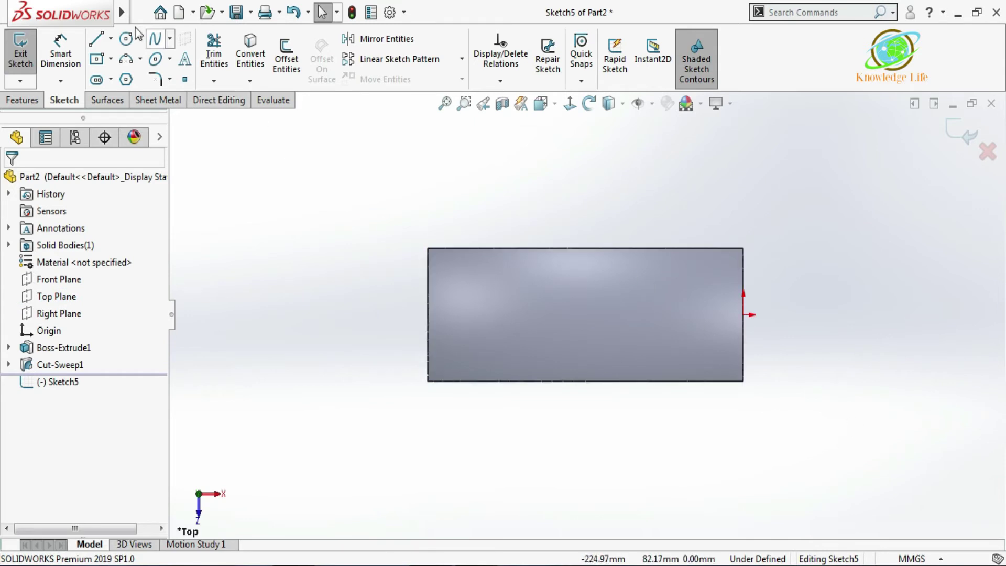
Sketch a closed triangular notch about 43 mm deep with a tip angle of about 44°, opening on the body's narrow end opposite the origin.
left_click(98, 41)
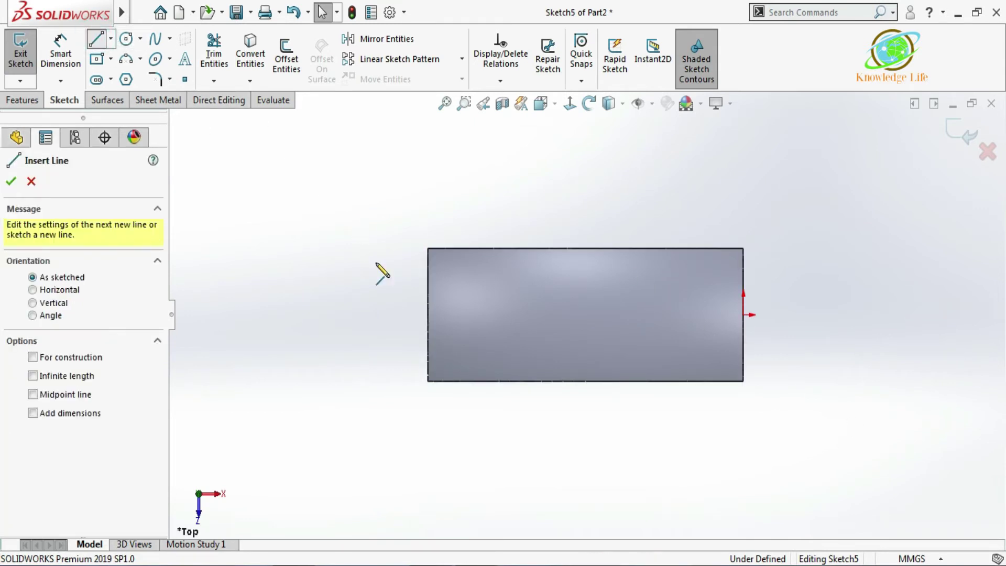
left_click(428, 278)
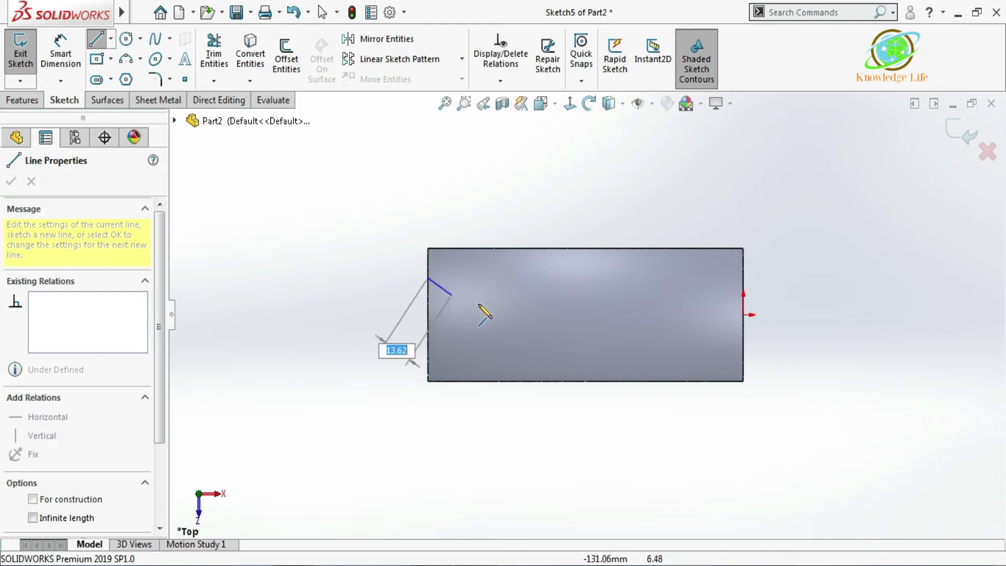
left_click(518, 315)
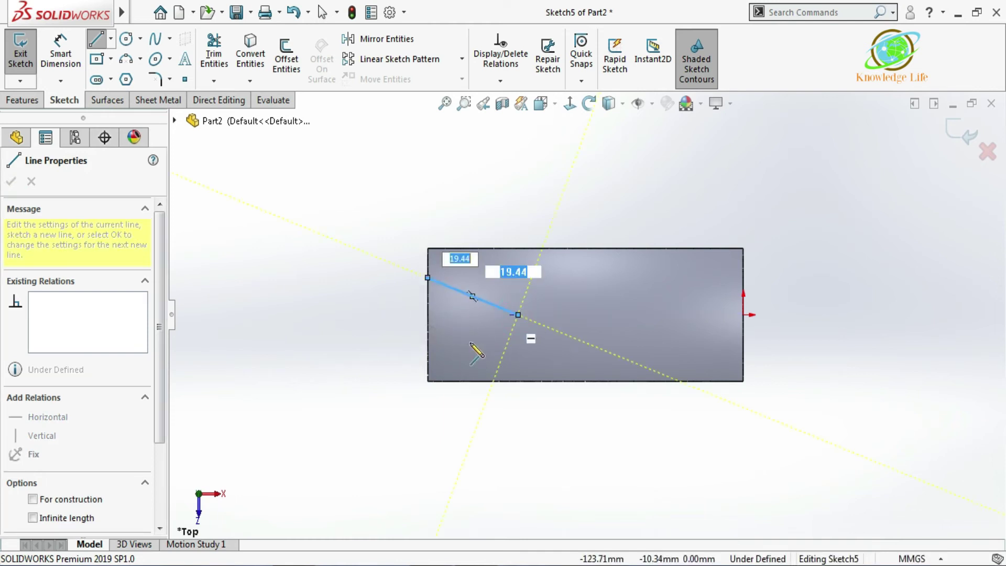
left_click(428, 354)
left_click(428, 278)
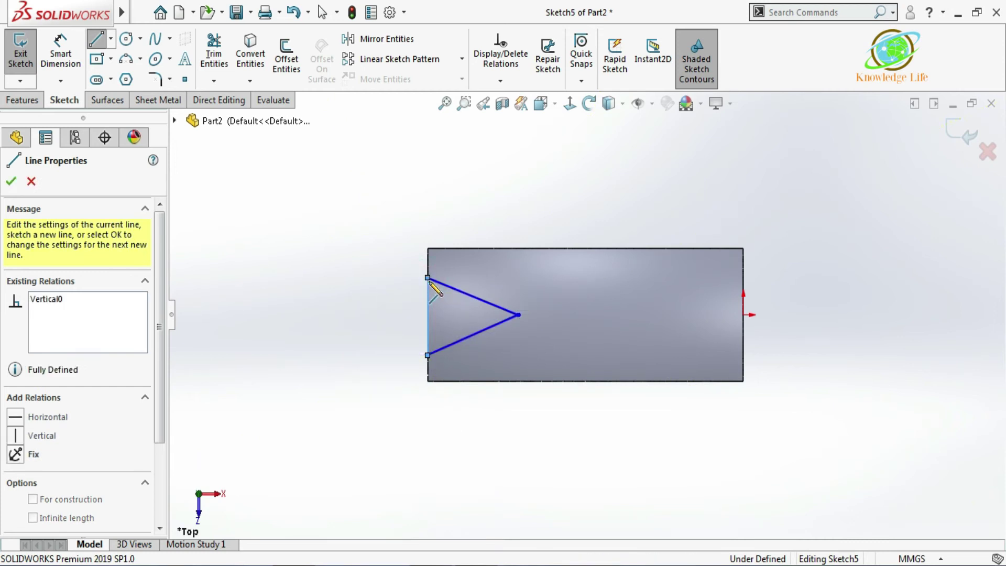
left_click(570, 104)
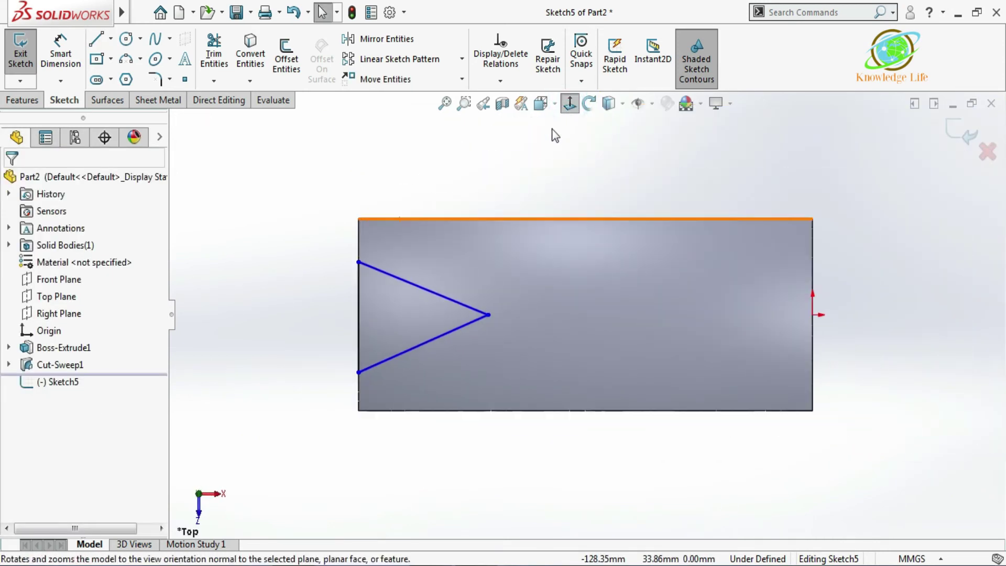
left_click(480, 144)
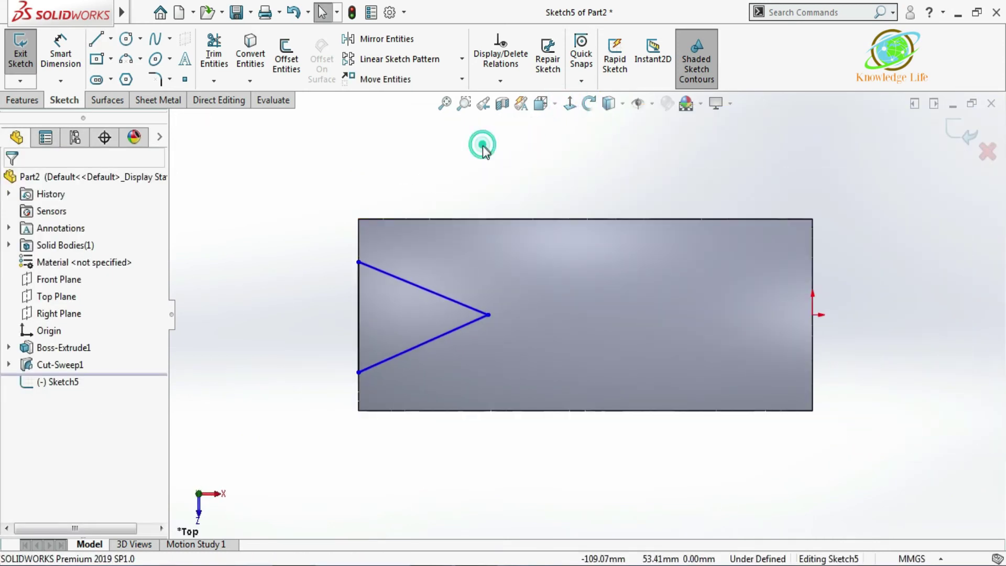
Add a Horizontal relation between the notch tip and the vertex at the origin.
left_click(487, 315)
left_click(813, 315, "ctrl")
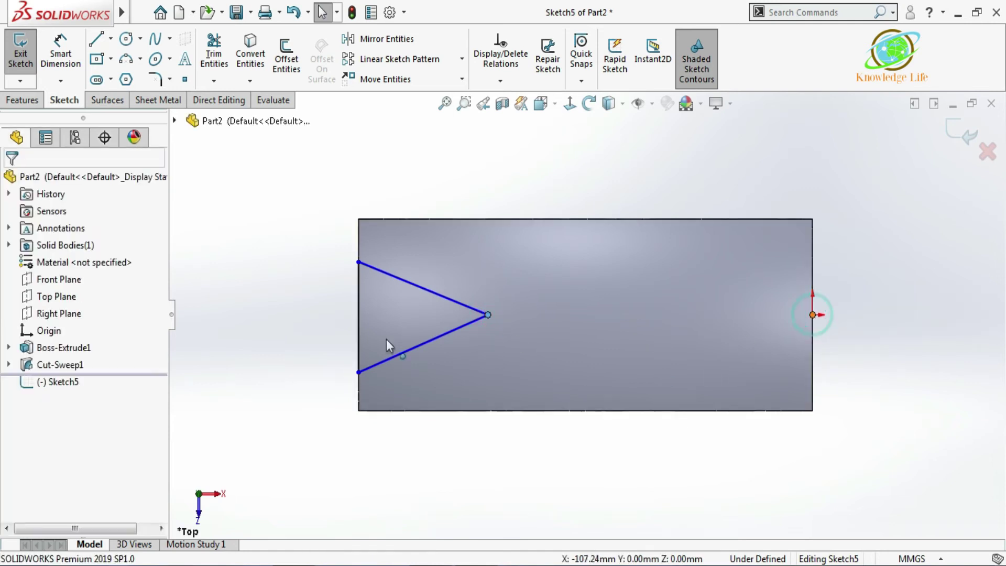
left_click(16, 432)
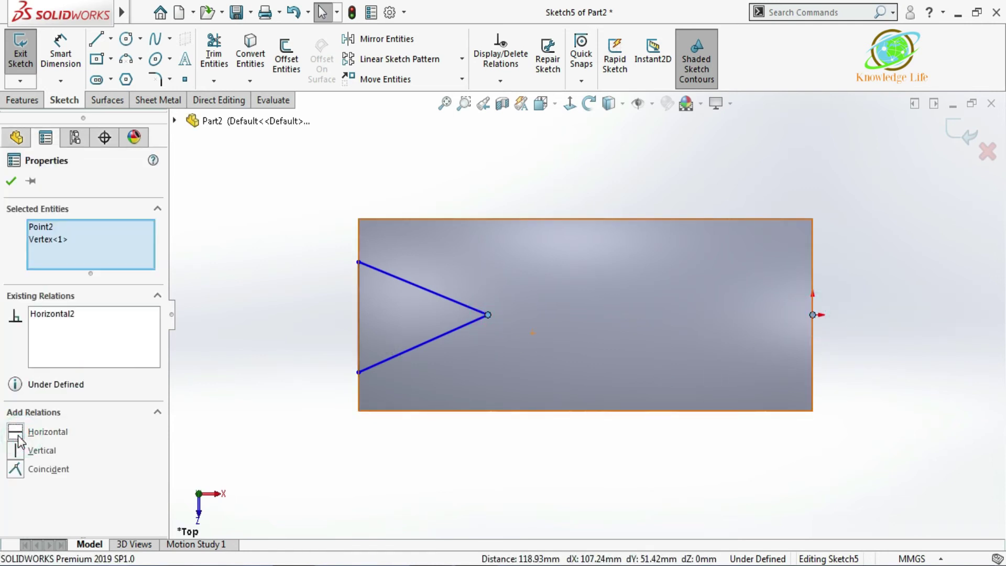
left_click(12, 182)
left_click(191, 231)
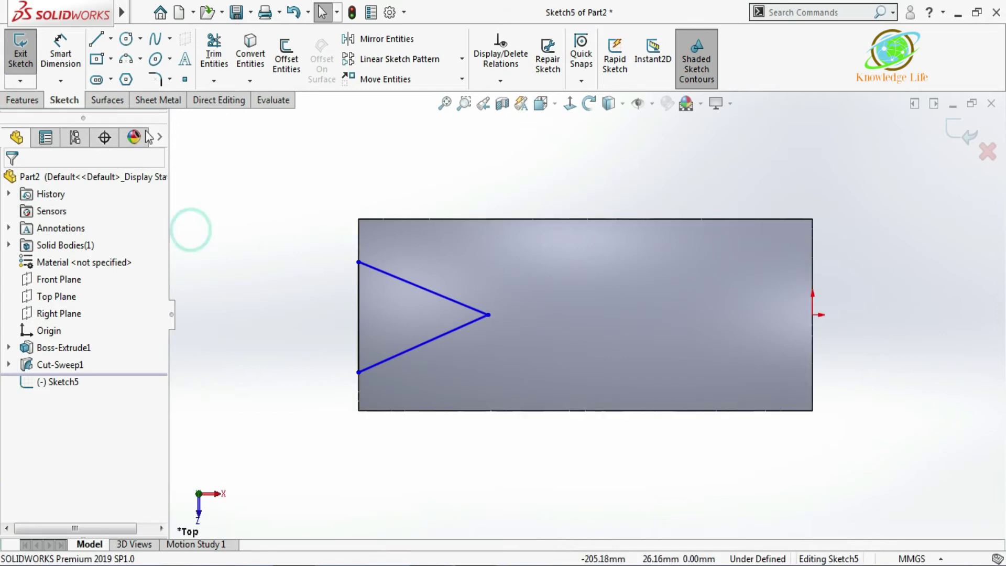
Dimension the angle between the notch's two sloped lines as 30°.
left_click(62, 48)
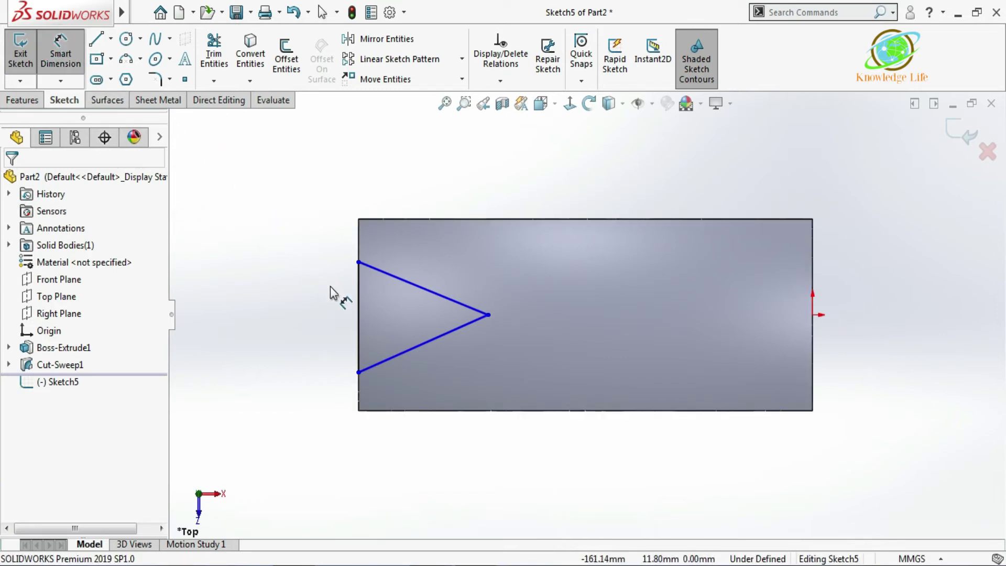
left_click(404, 354)
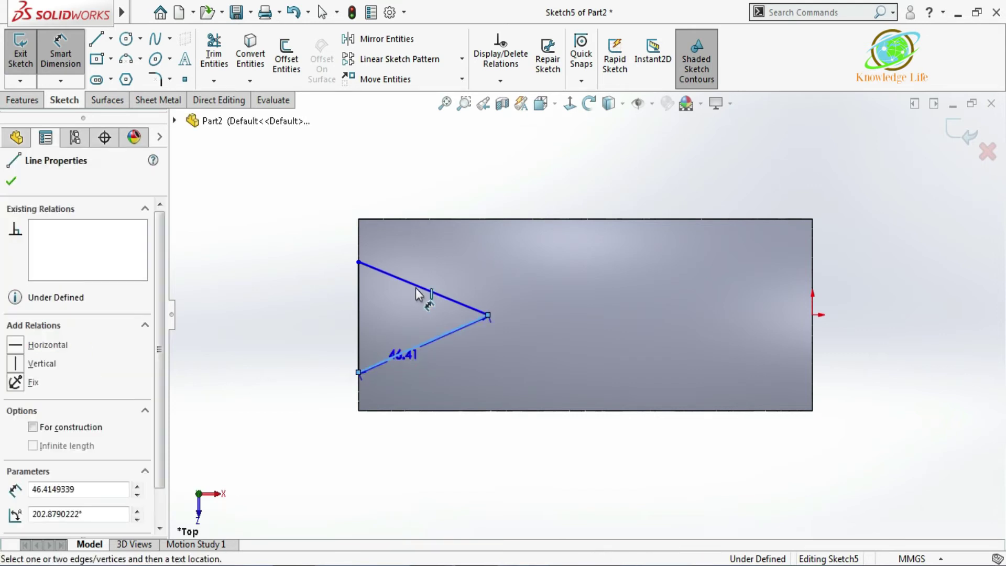
left_click(416, 286)
left_click(394, 319)
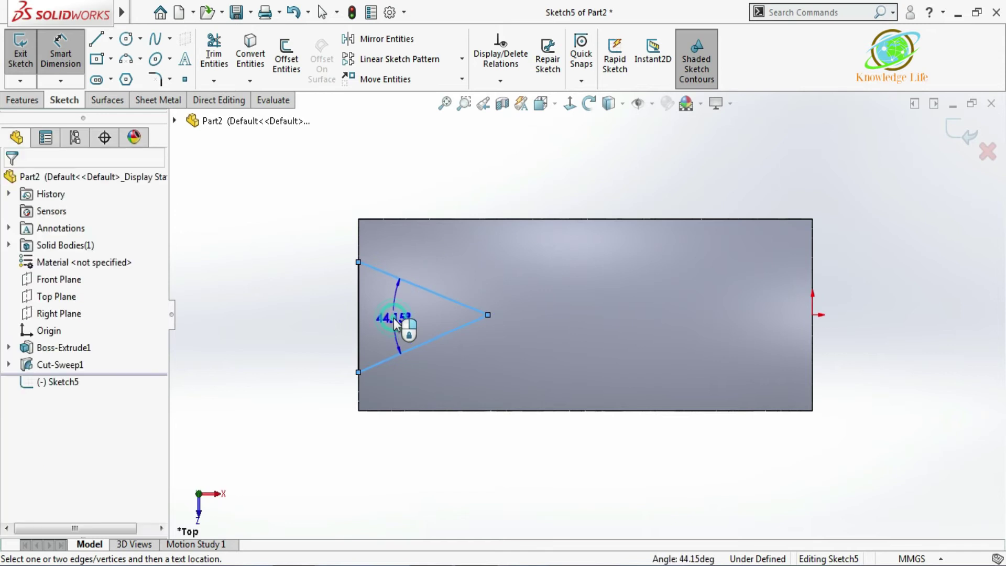
type("30")
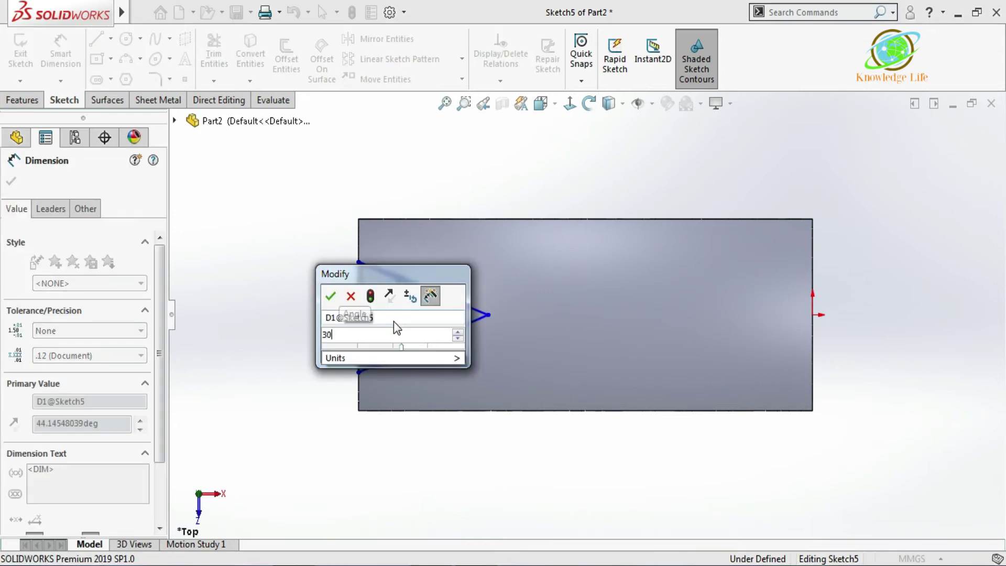
key("Return")
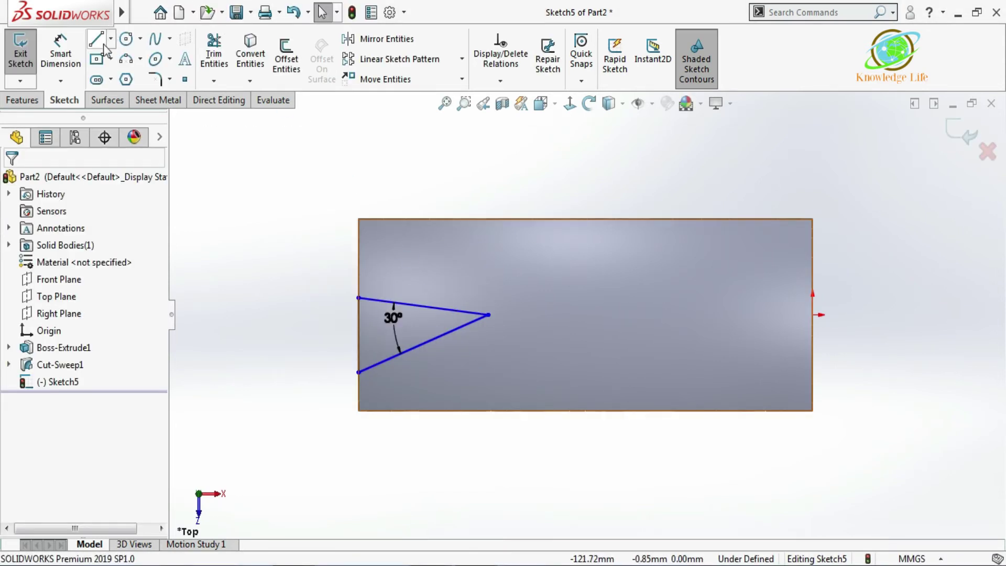
Draw a horizontal centerline from the notch tip to the body's end edge.
left_click(111, 38)
left_click(129, 78)
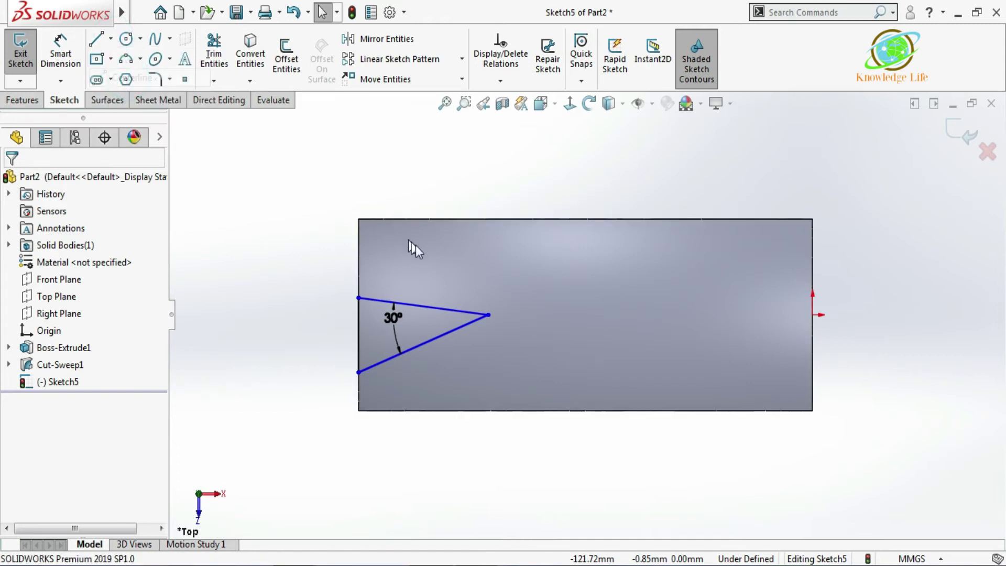
left_click(489, 315)
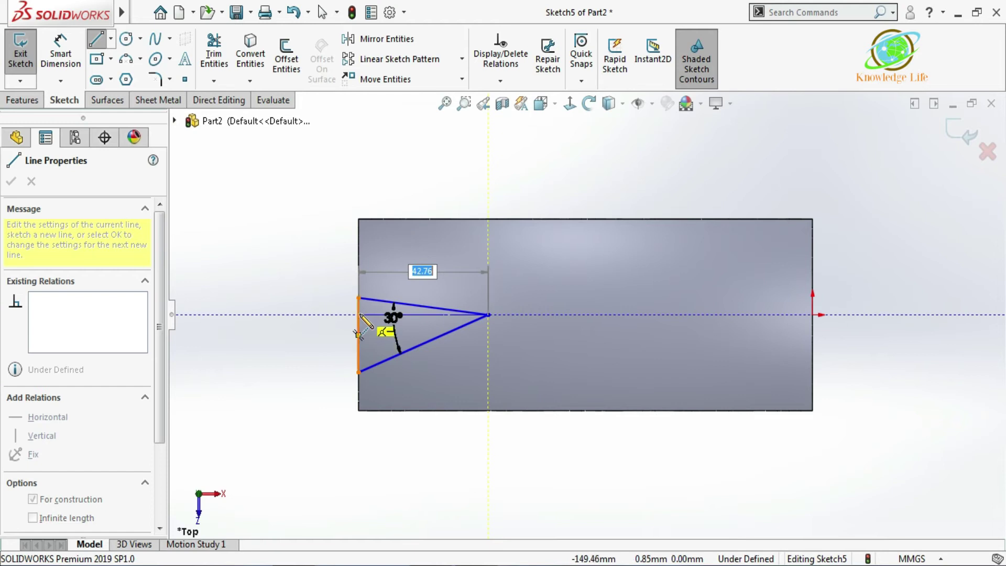
left_click(359, 314)
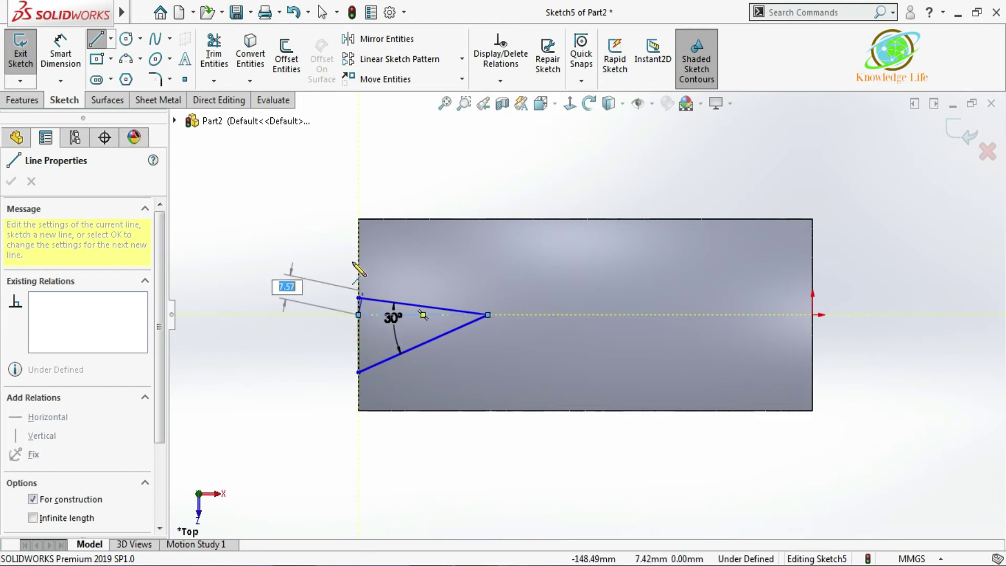
key("Escape")
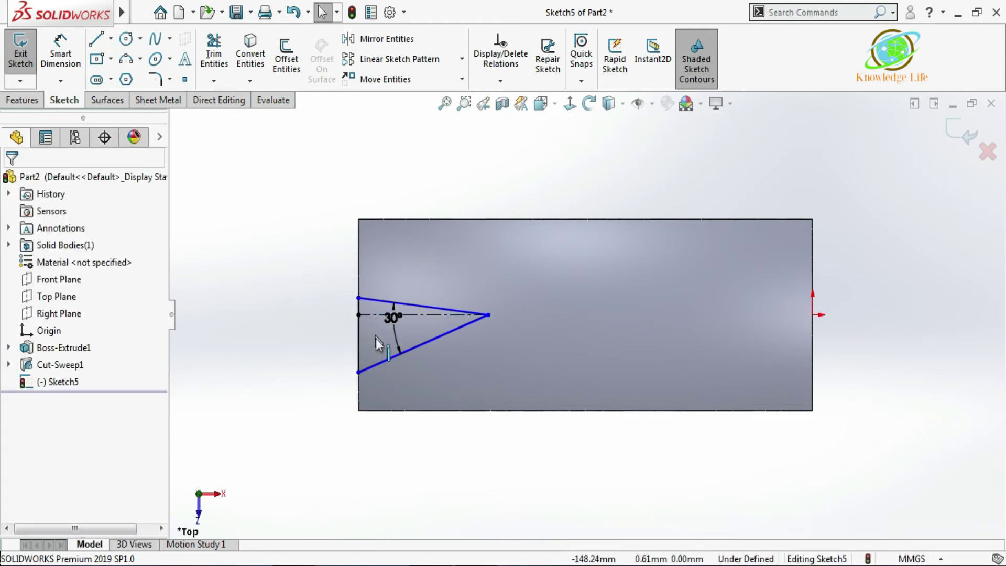
Make the notch's two sloped lines symmetric about the centerline.
scroll(391, 352, "down", 3)
left_click(418, 381)
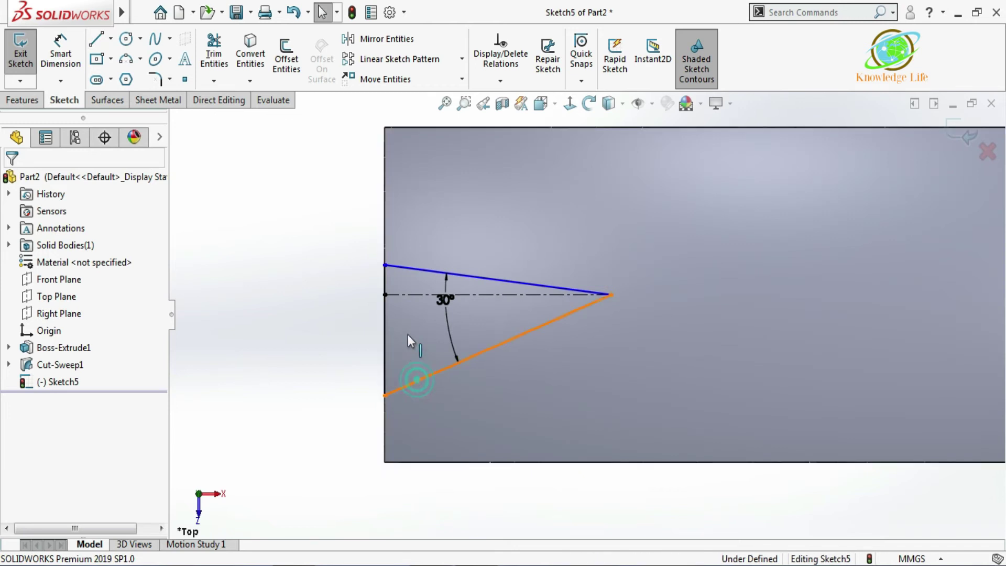
left_click(408, 294)
left_click(408, 266, "ctrl")
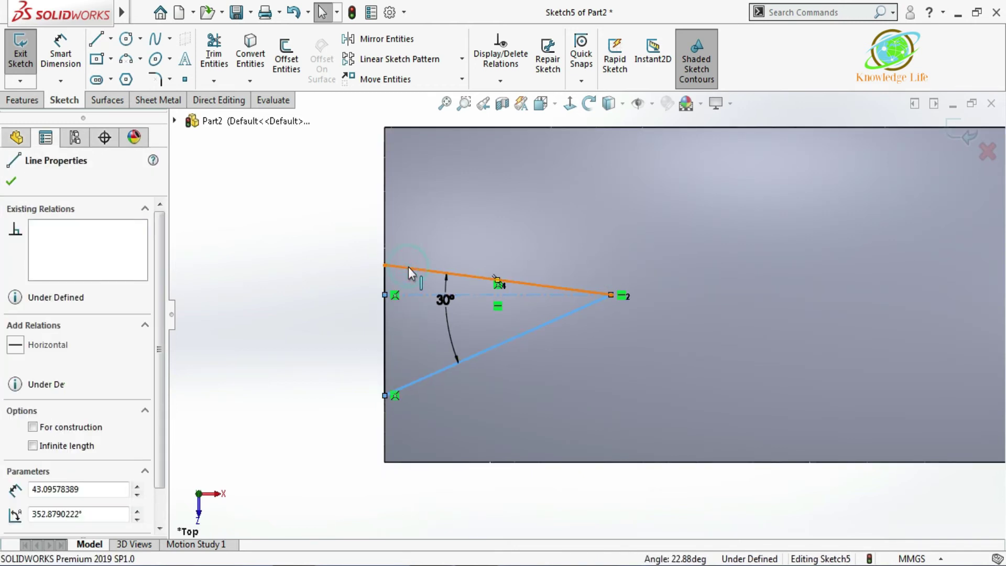
left_click(16, 525)
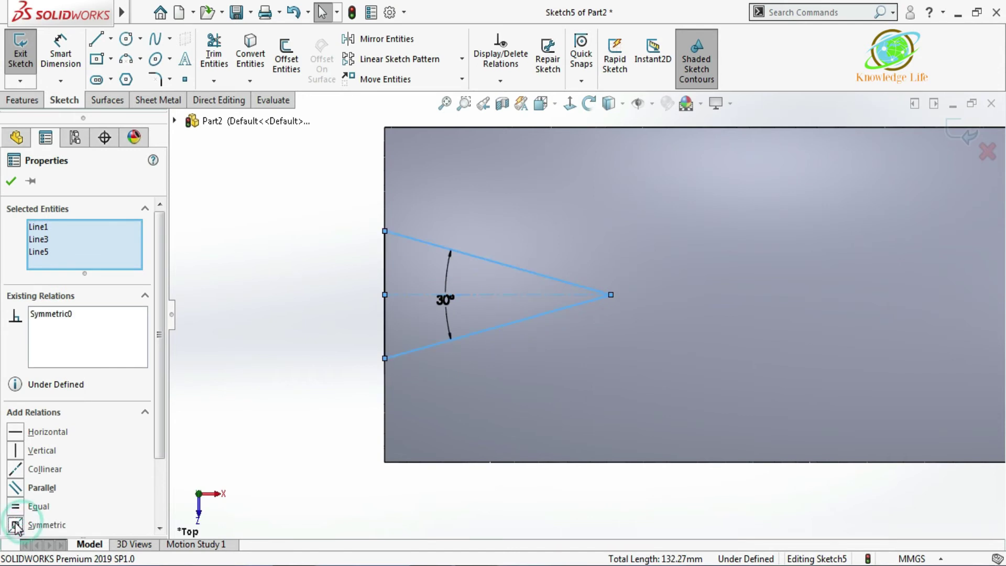
left_click(11, 181)
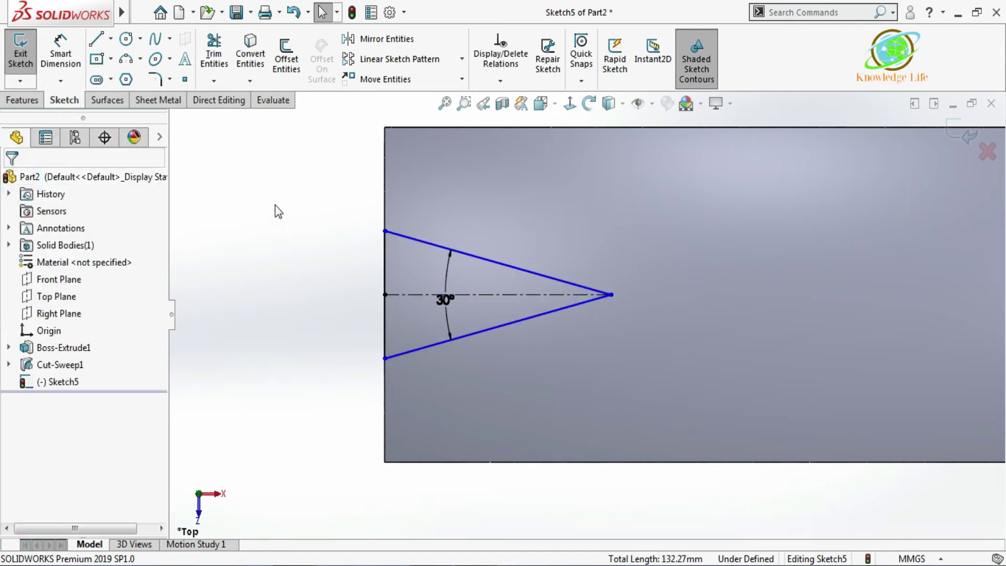
Dimension the notch's horizontal depth from its open end to its tip as 80 mm.
key("z")
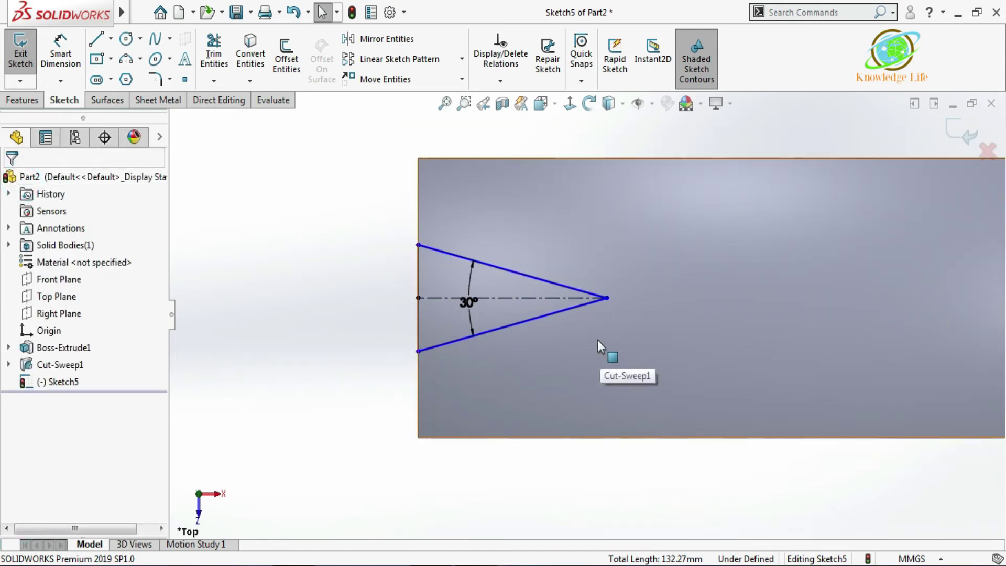
left_click(60, 41)
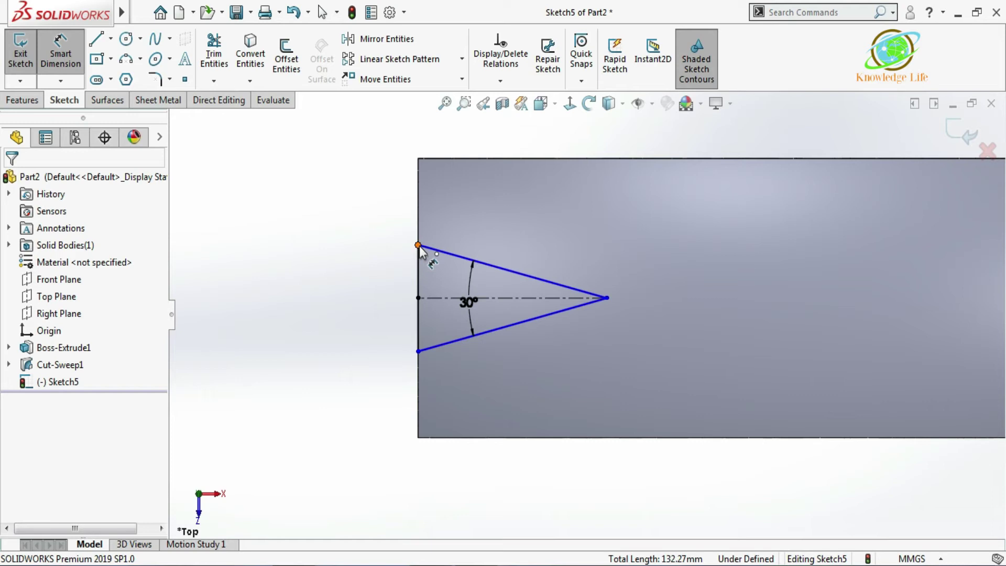
left_click(461, 273)
left_click(606, 298)
left_click(606, 299)
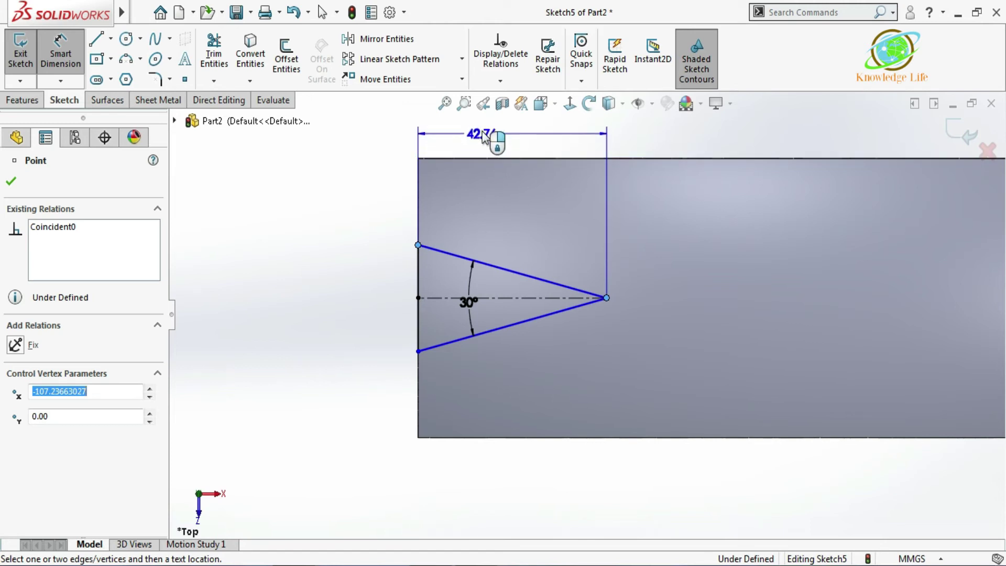
left_click(482, 134)
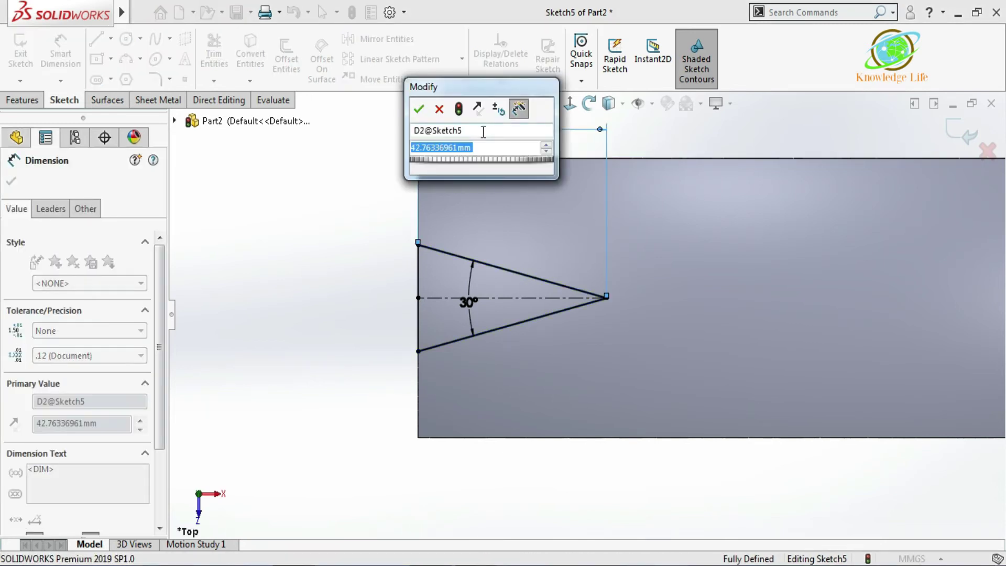
type("80")
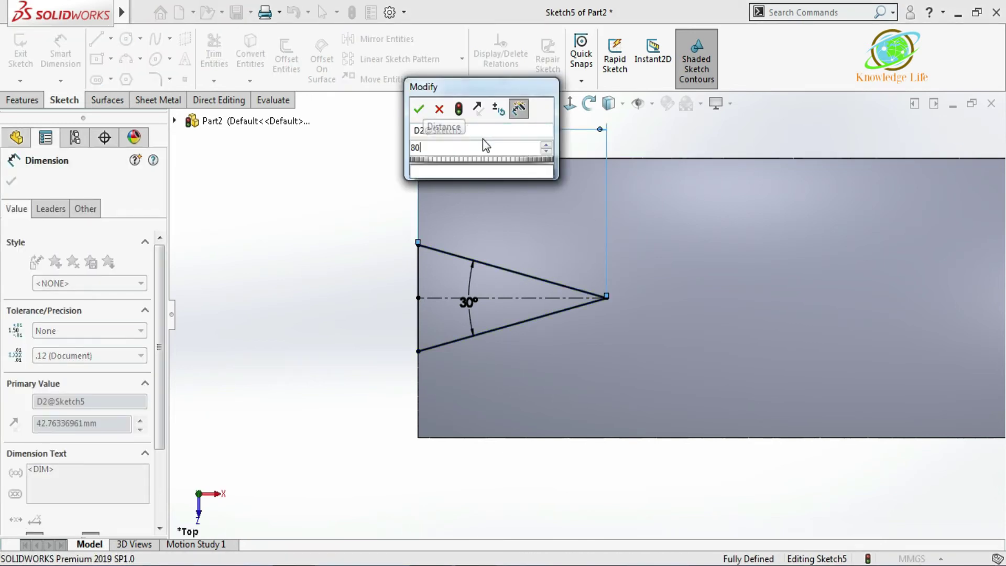
key("Return")
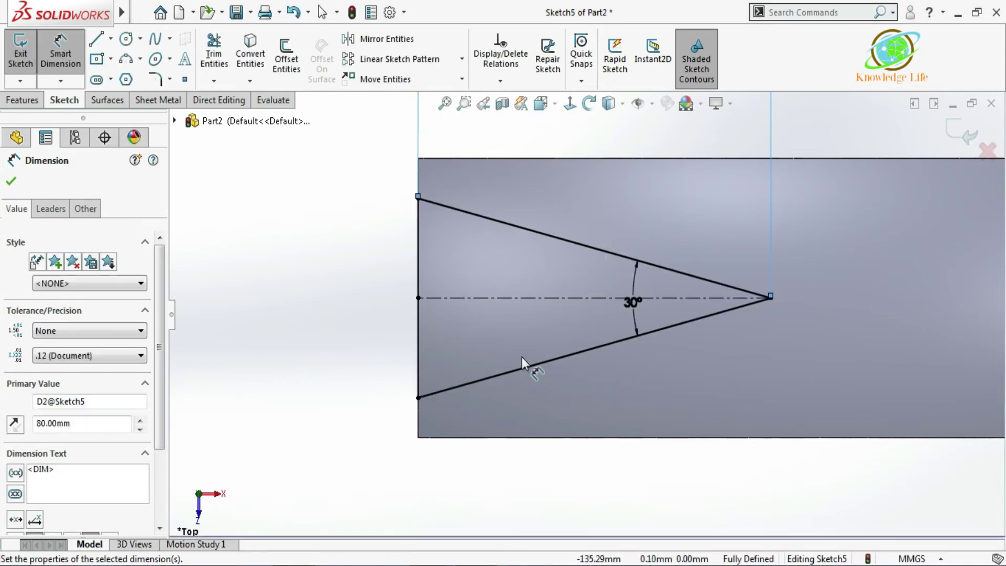
Exit the notch sketch and remove its triangular area with an Extruded Cut set to Through All - Both.
scroll(542, 411, "up", 3)
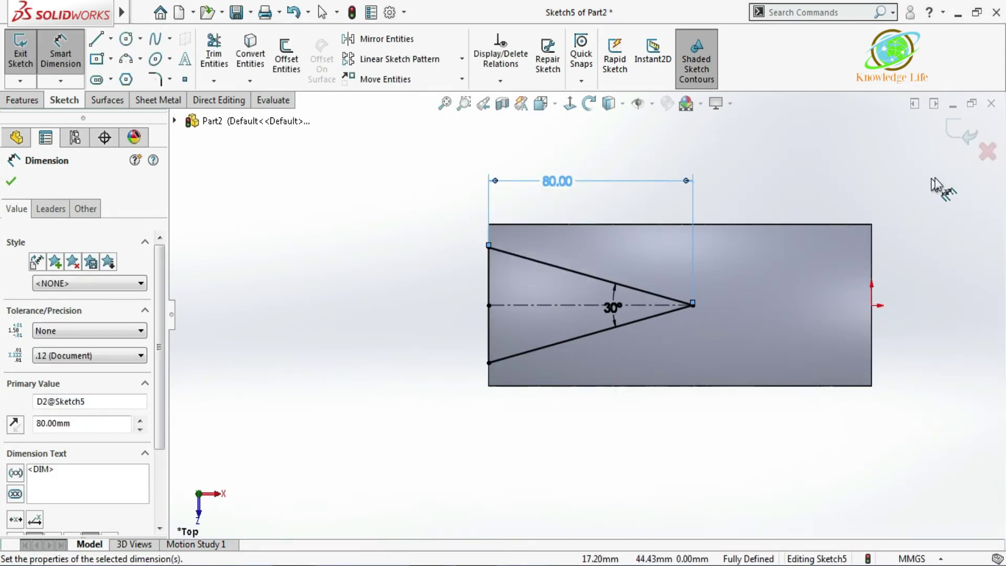
left_click(960, 135)
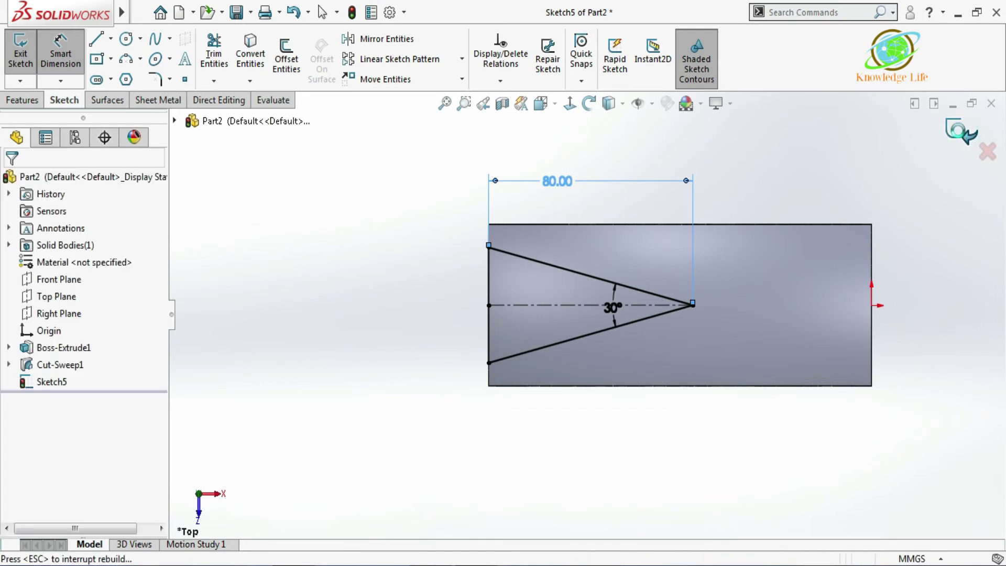
left_click(233, 55)
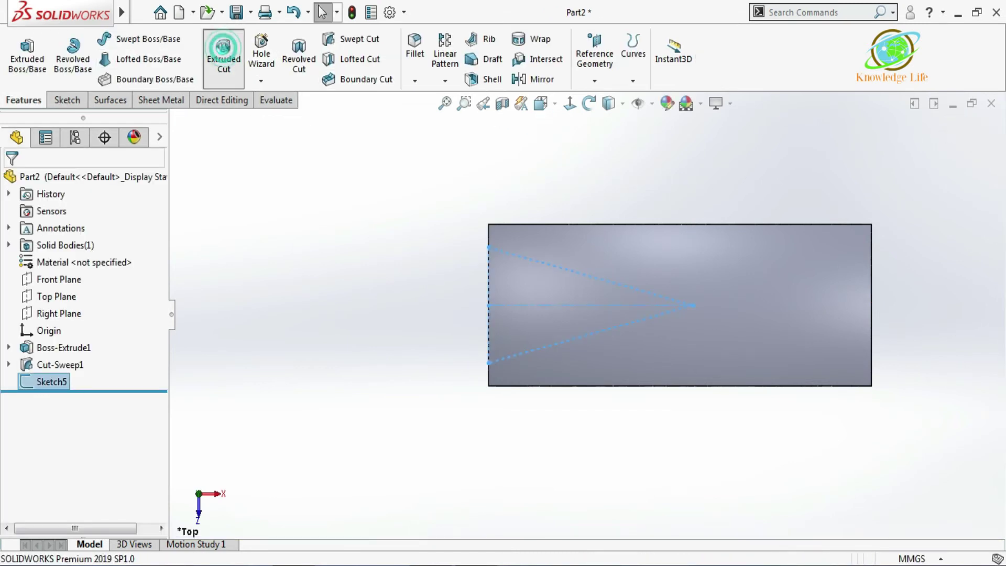
middle_click_drag(576, 320, 481, 275)
middle_click_drag(365, 330, 406, 312)
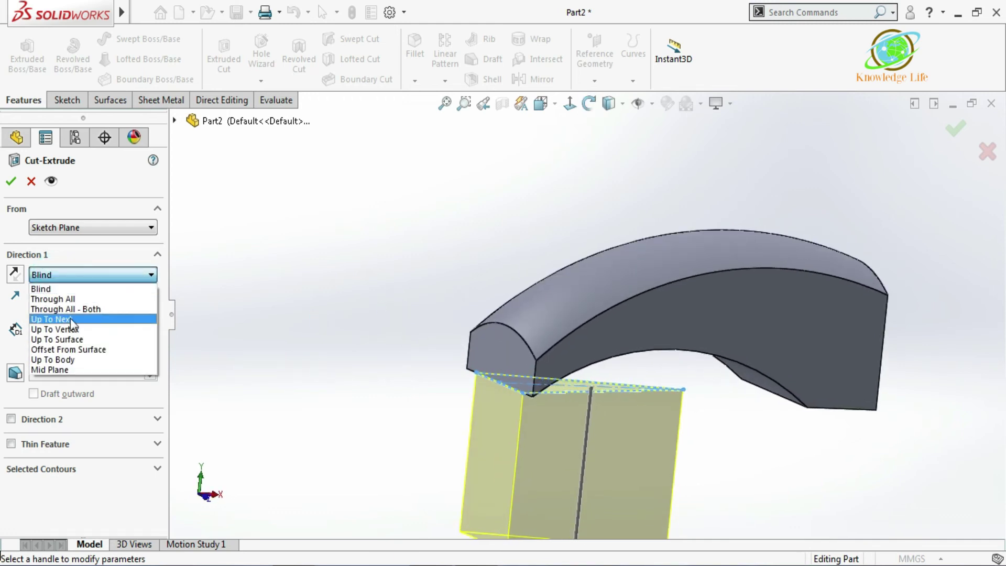
left_click(76, 309)
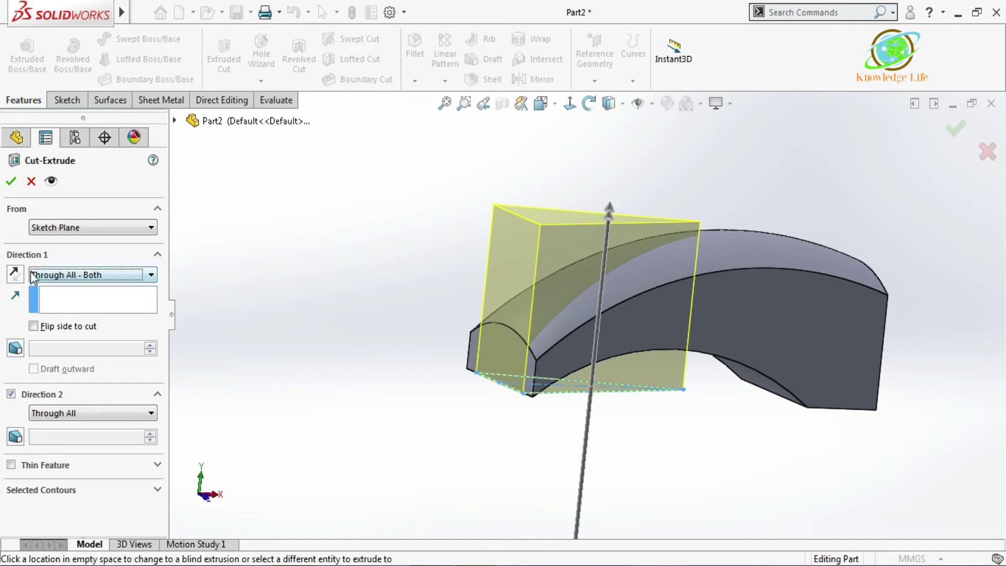
left_click(11, 182)
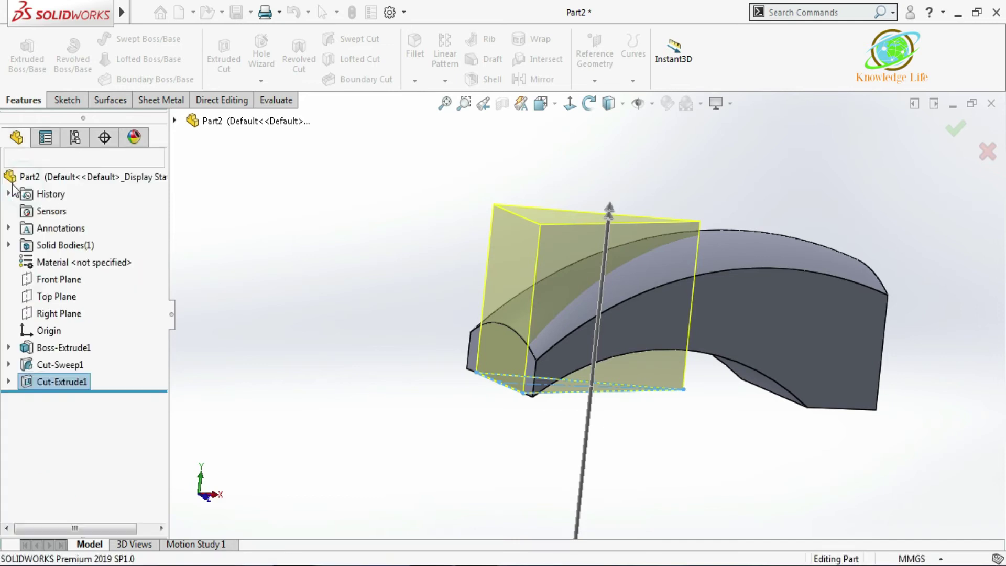
Start a sketch on the head's flat end face and draw a circle about 30 mm in diameter, centered directly above the origin.
middle_click_drag(557, 254, 657, 341)
left_click(656, 341)
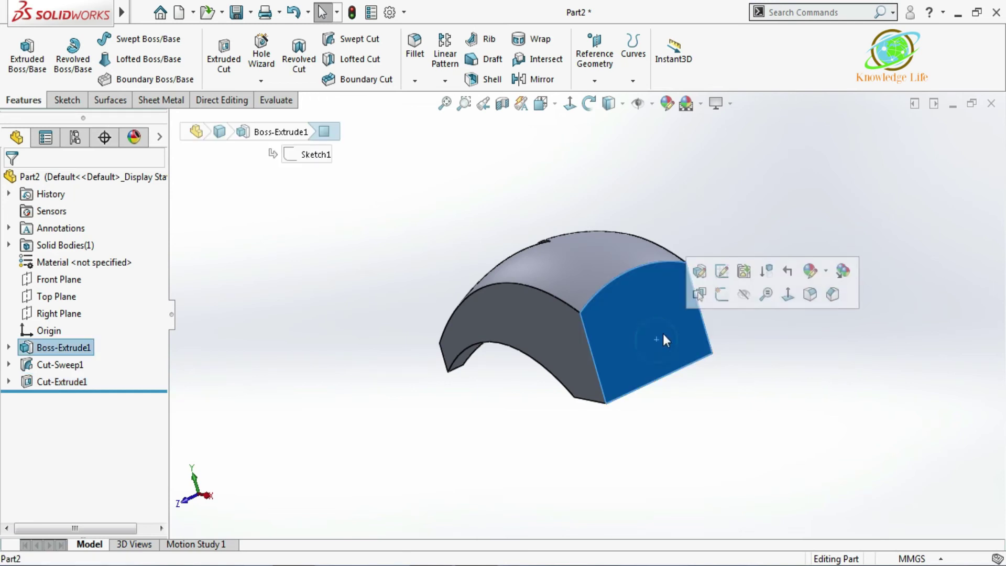
left_click(721, 294)
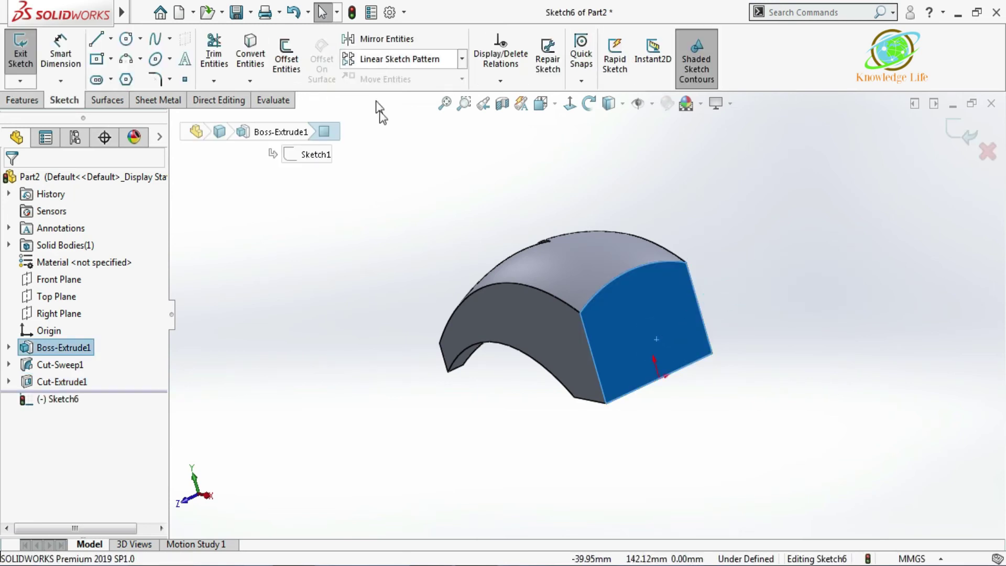
left_click(571, 101)
left_click(729, 196)
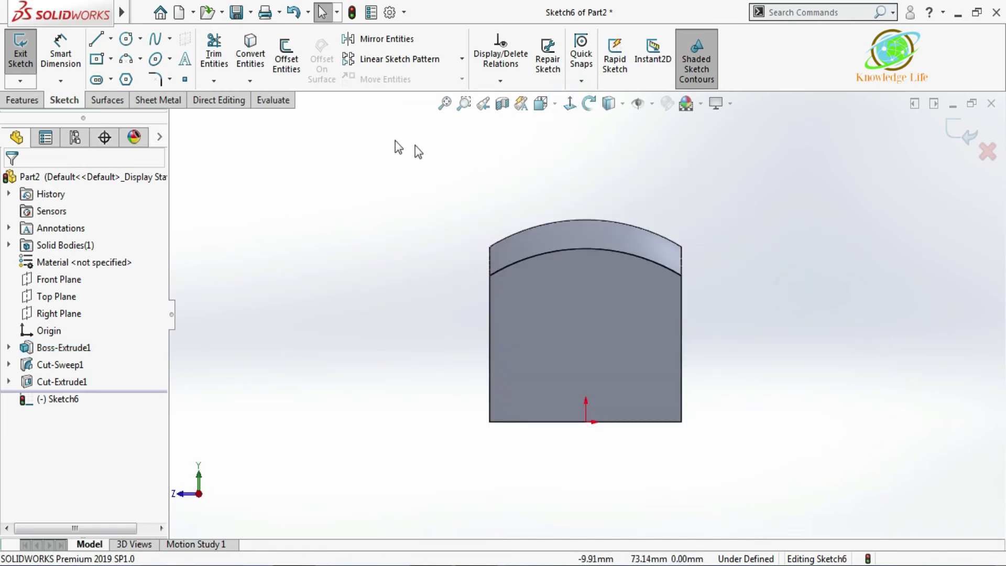
left_click(126, 39)
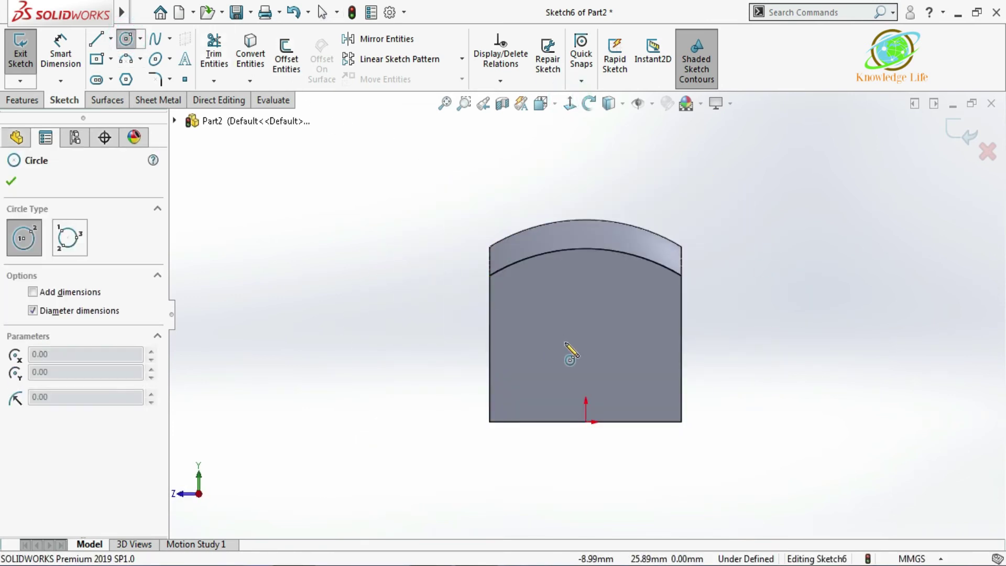
left_click(582, 347)
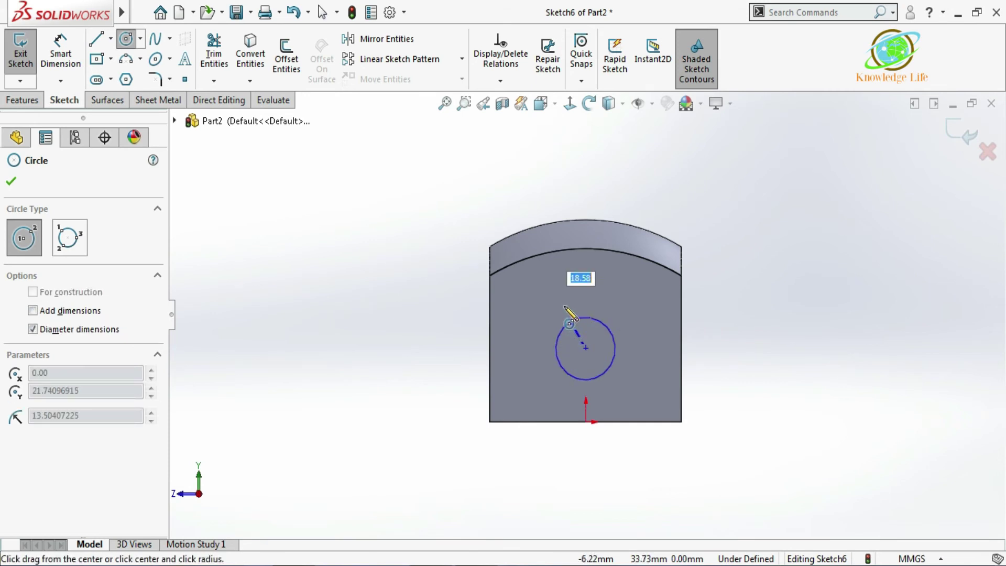
left_click(564, 304)
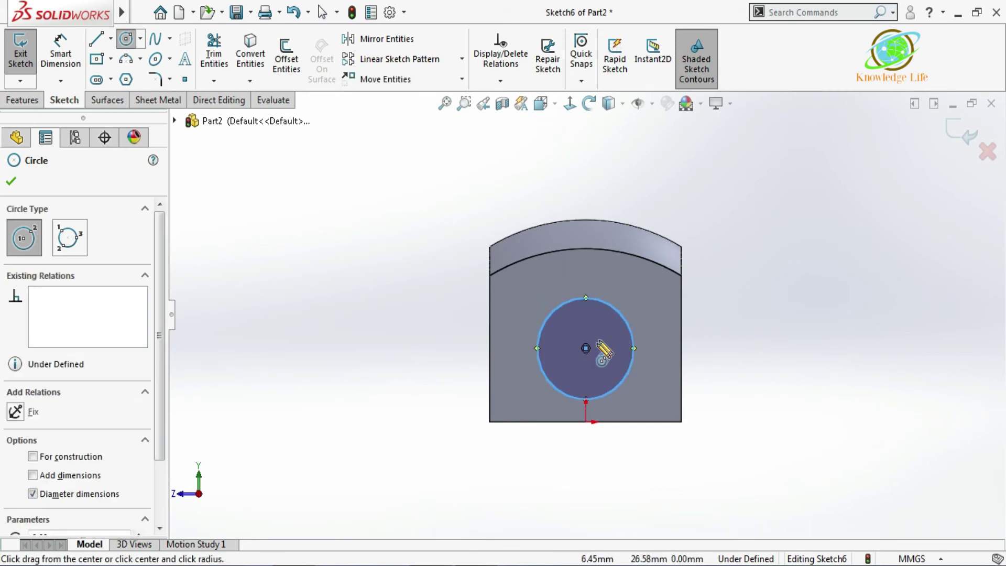
Draw a smaller concentric circle about 14.5 mm in diameter inside the first circle.
left_click(586, 348)
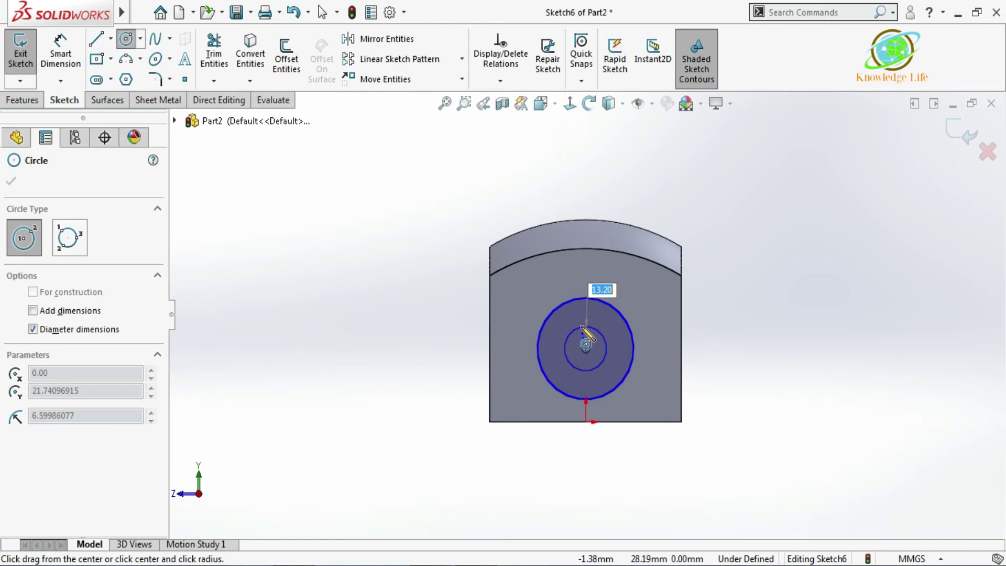
left_click(583, 325)
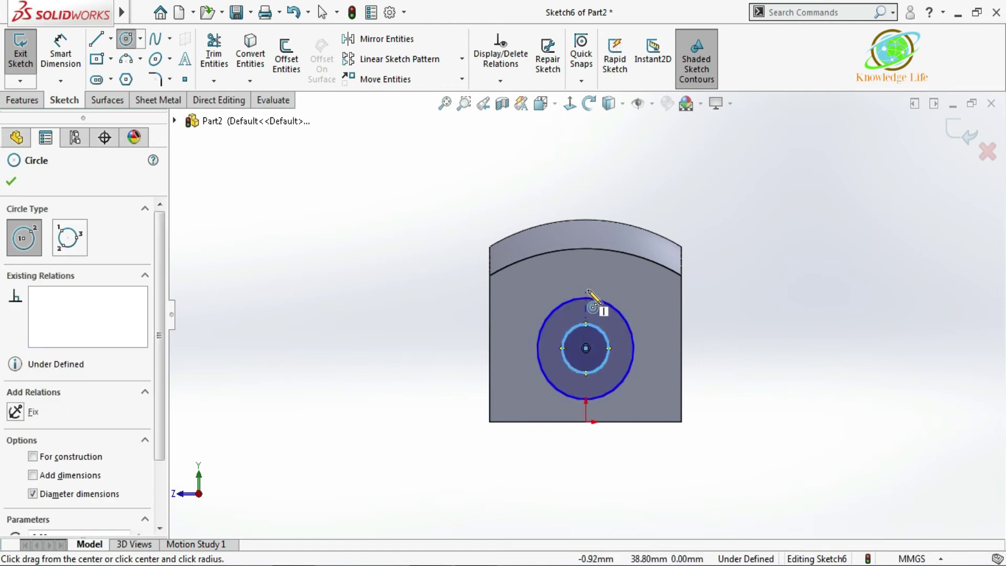
key("Escape")
key("Escape")
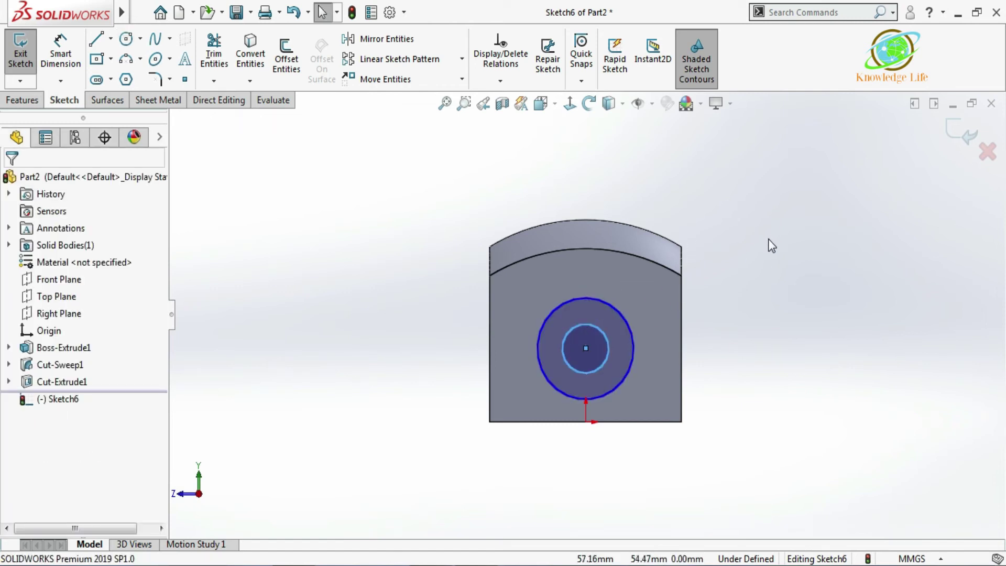
Dimension the outer circle's diameter as 50 mm.
left_click(62, 52)
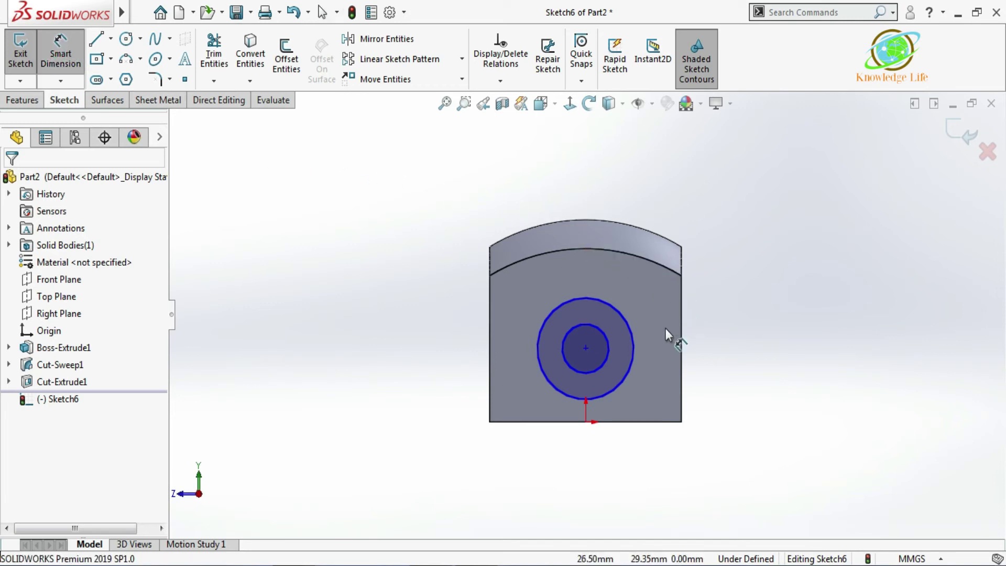
left_click(632, 329)
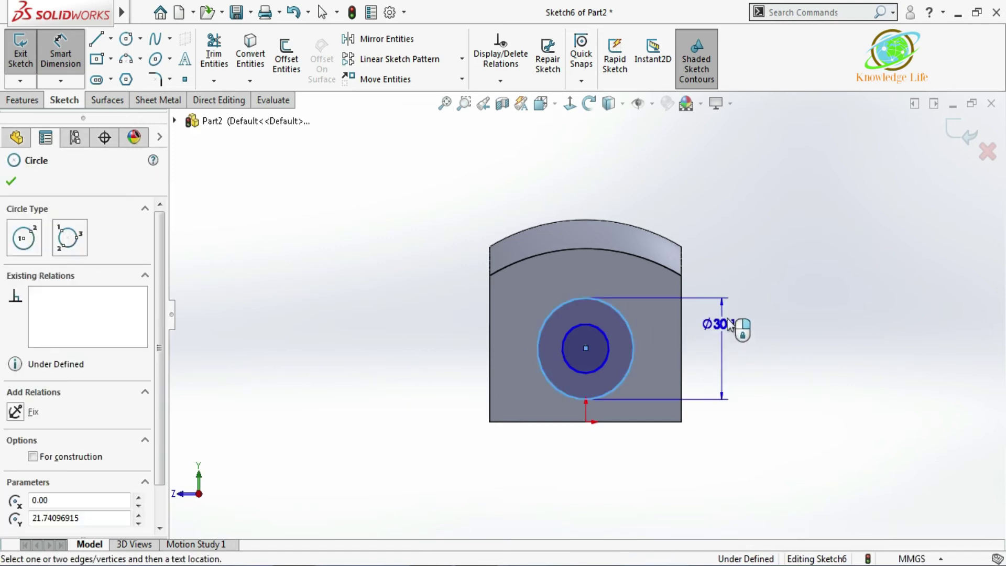
left_click(740, 342)
type("50")
key("Return")
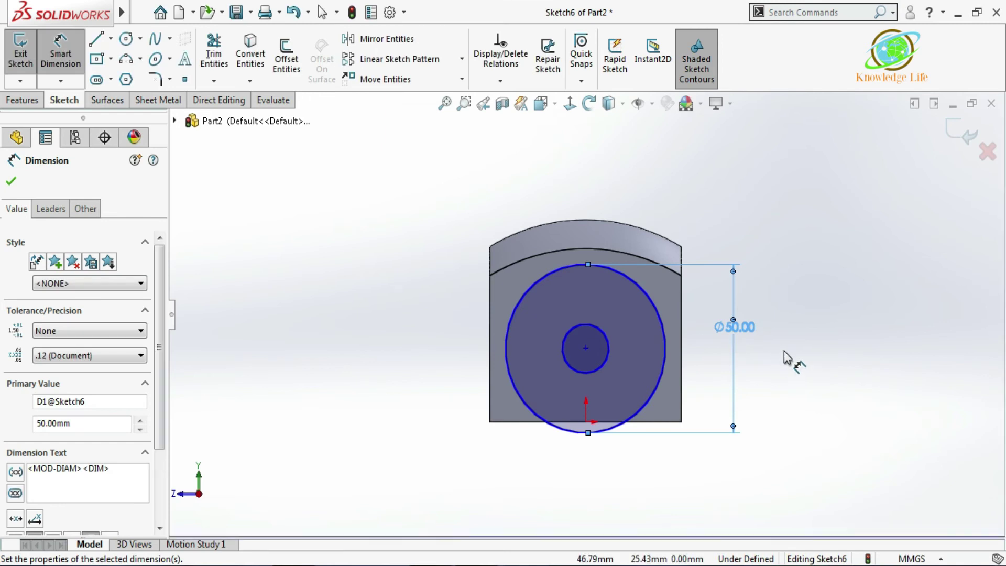
left_click(785, 354)
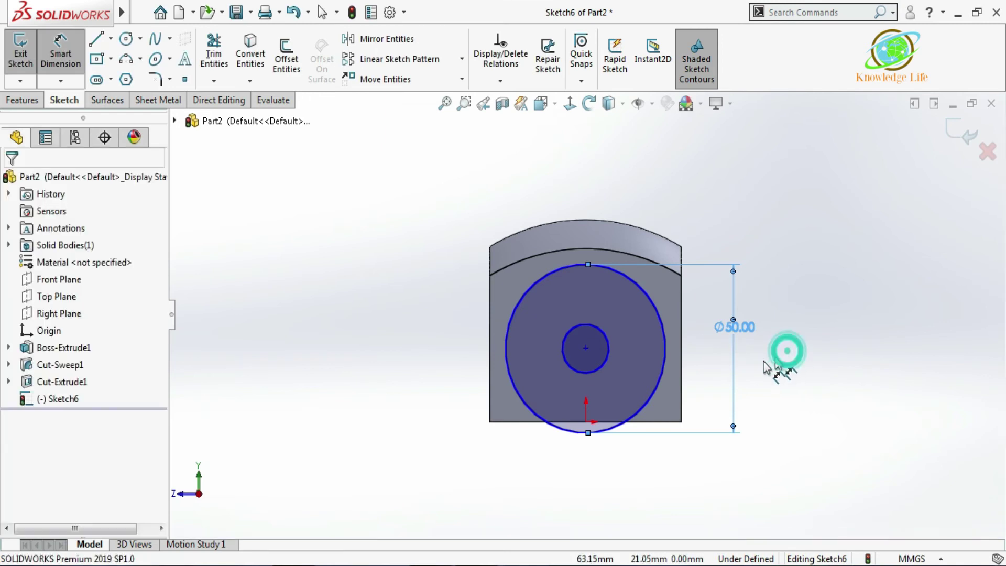
Dimension the inner circle's diameter as 30 mm.
left_click(606, 345)
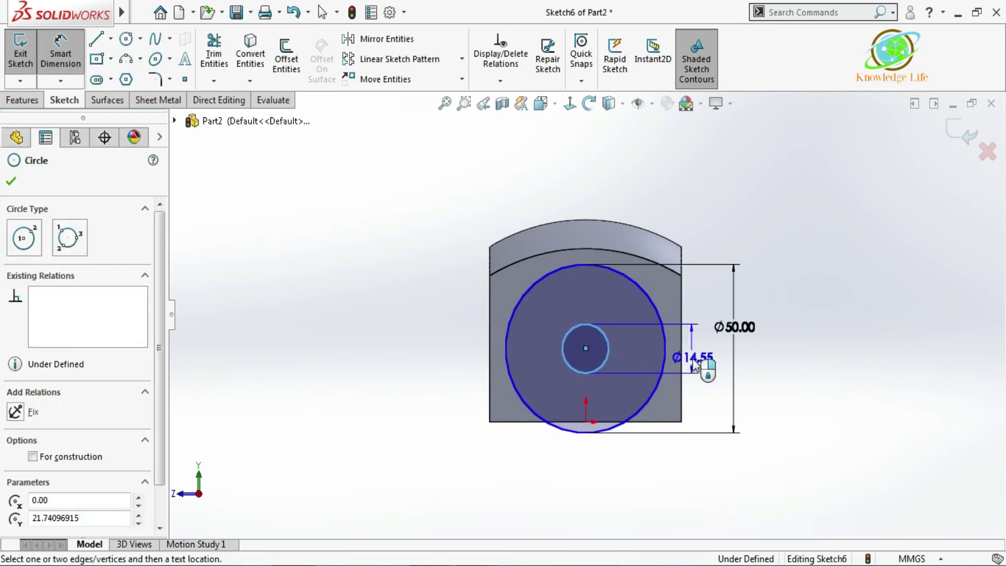
left_click(690, 359)
type("30")
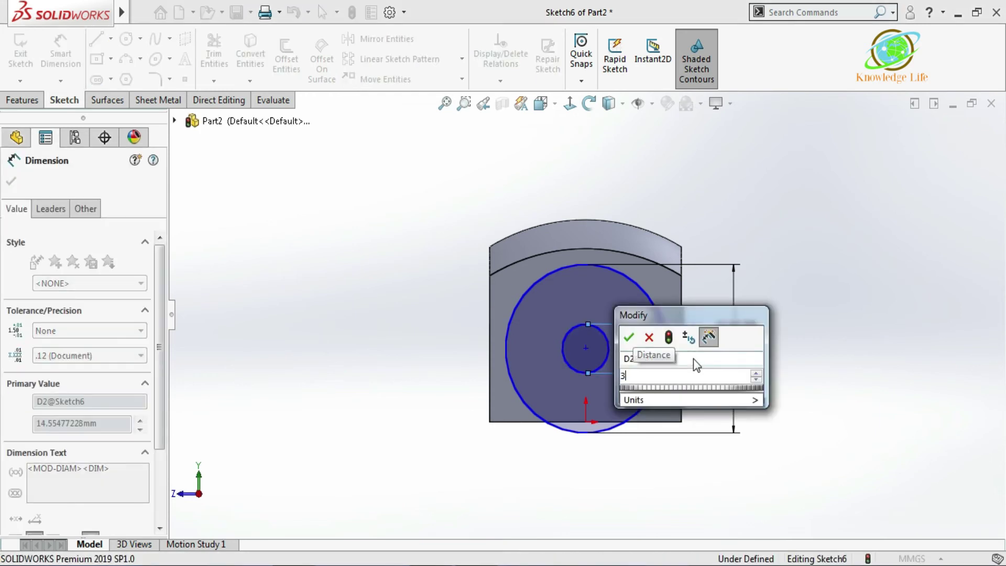
key("Return")
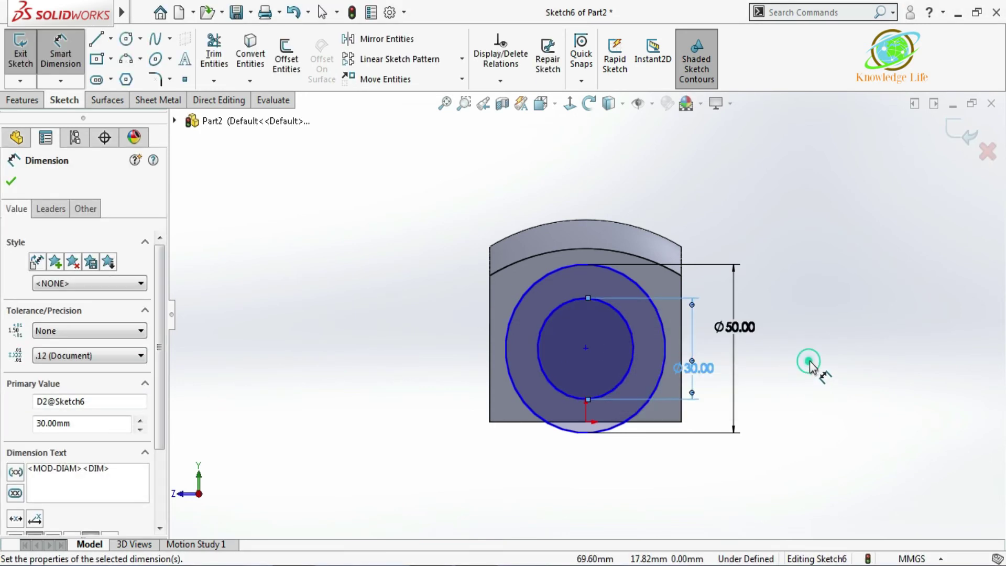
key("Escape")
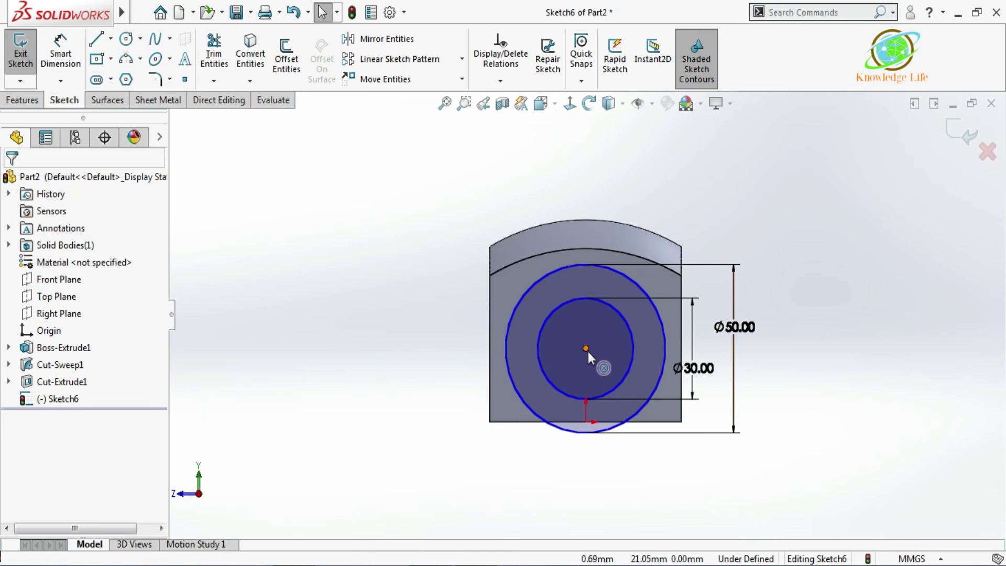
Add a Vertical relation between the circles' shared center point and the origin.
left_click(585, 348)
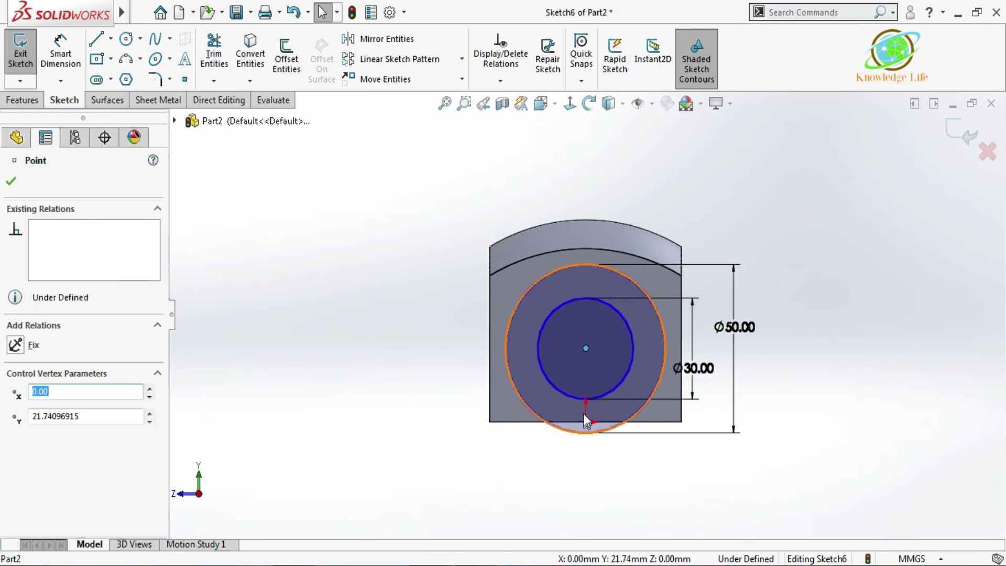
left_click(586, 426, "ctrl")
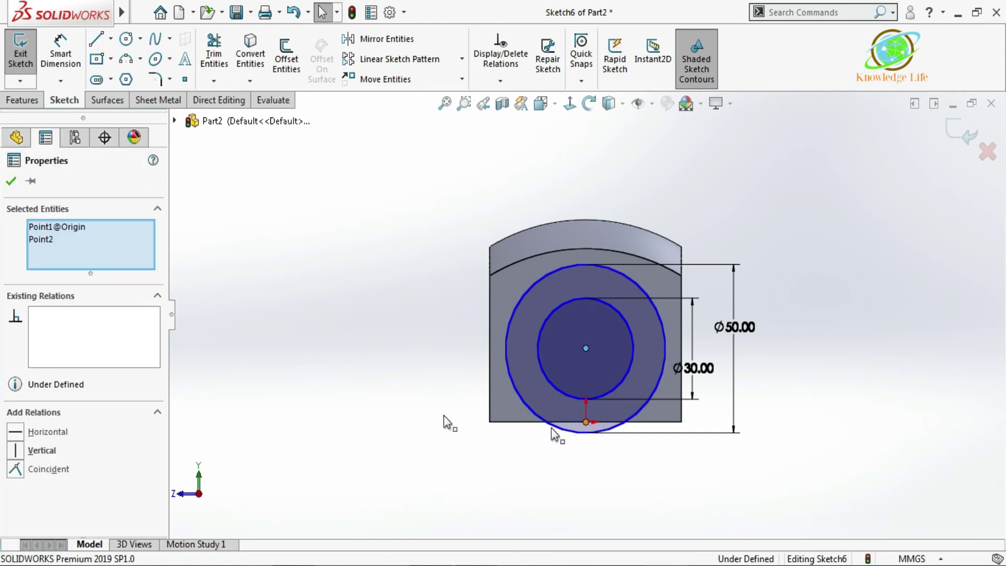
left_click(18, 452)
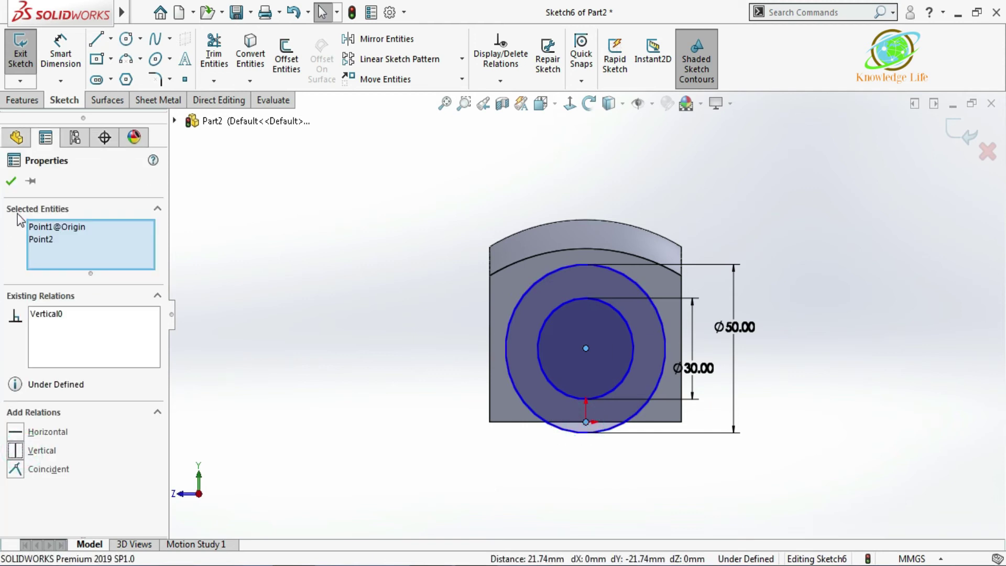
left_click(11, 182)
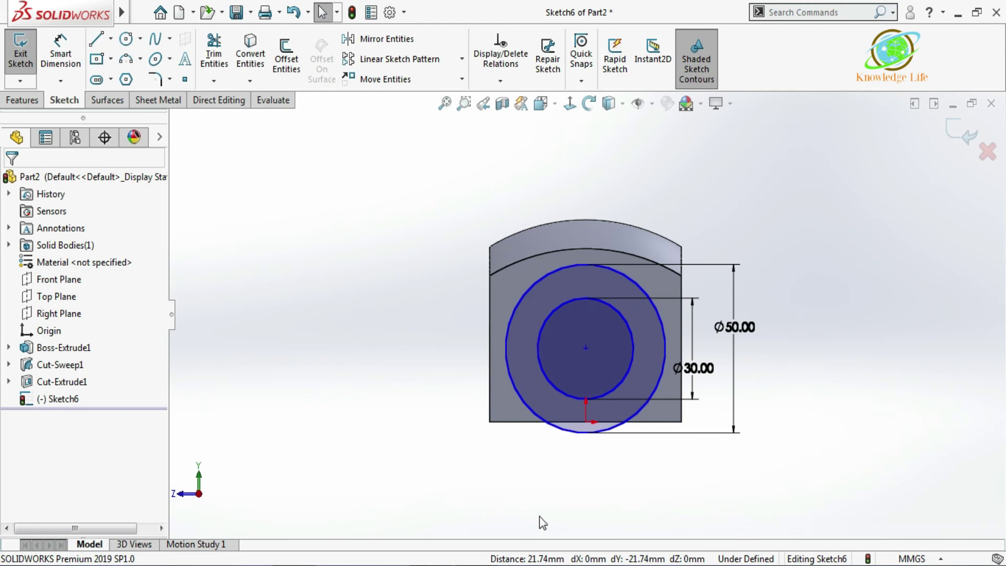
Make the outer circle tangent to the end face's lower edge and exit the sketch.
left_click(578, 439)
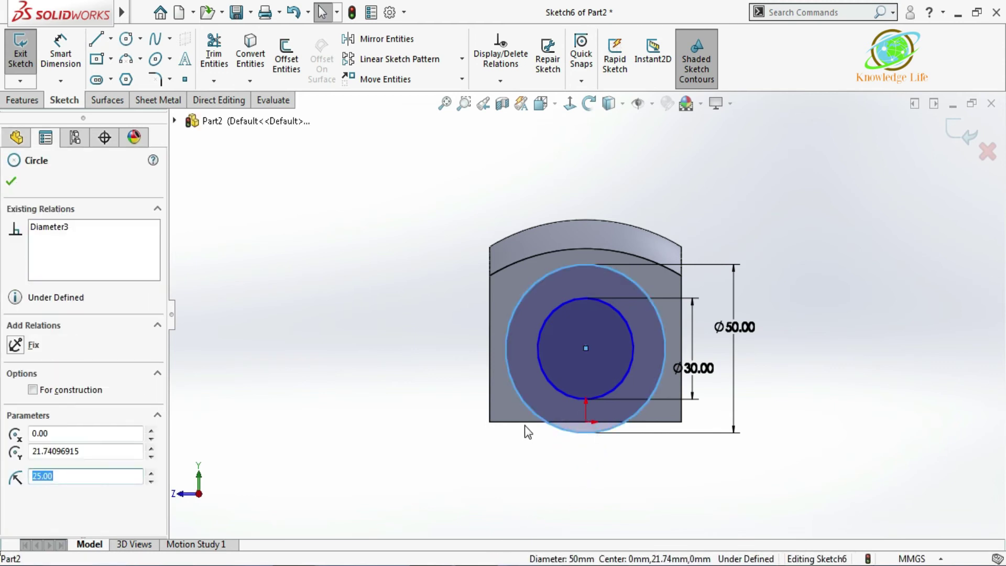
left_click(525, 421, "ctrl")
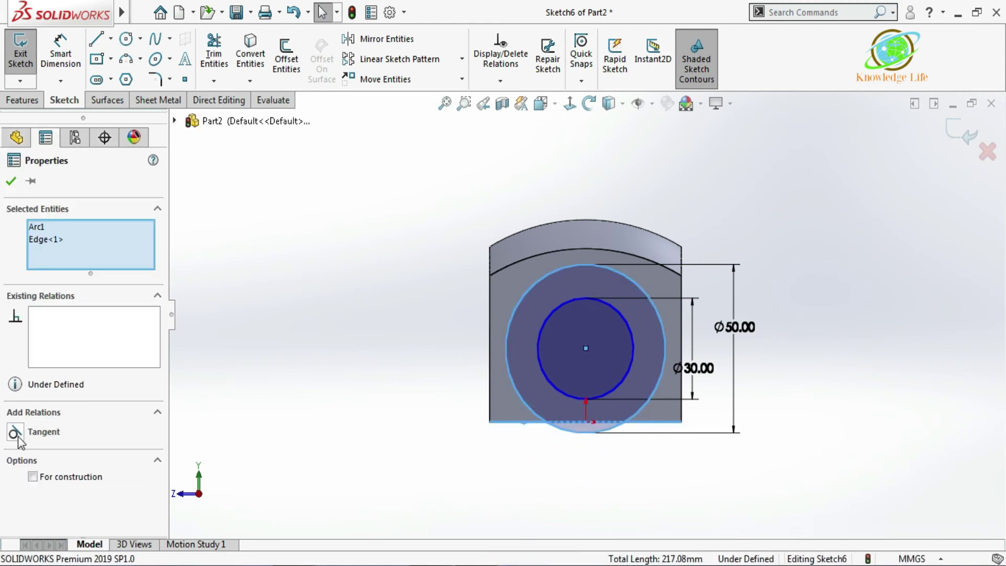
left_click(15, 432)
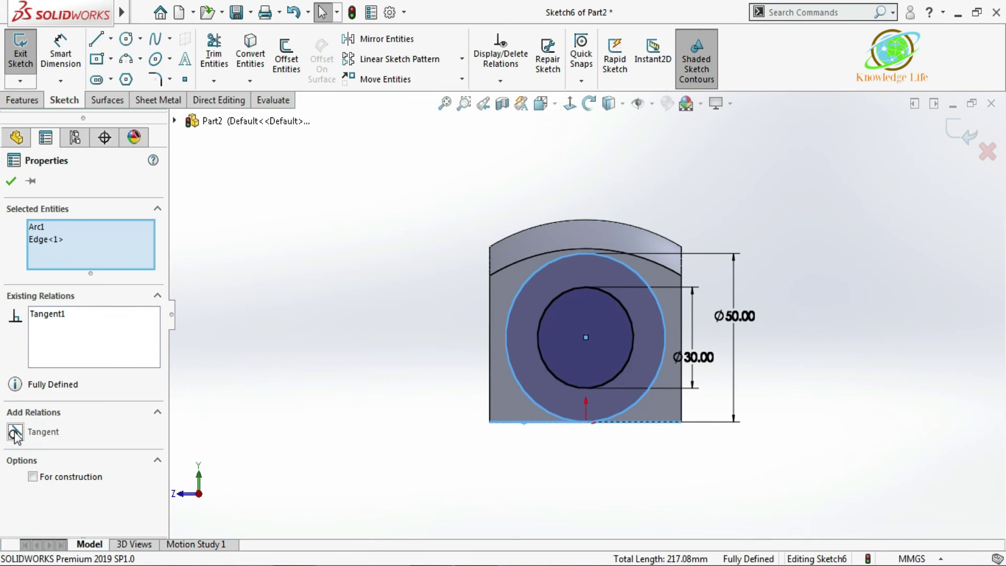
left_click(12, 182)
mouse_move(316, 255)
middle_mouse_down()
mouse_move(348, 272)
mouse_move(379, 314)
mouse_move(626, 409)
middle_mouse_up()
middle_click_drag(847, 341, 816, 381)
middle_click_drag(721, 378, 662, 403)
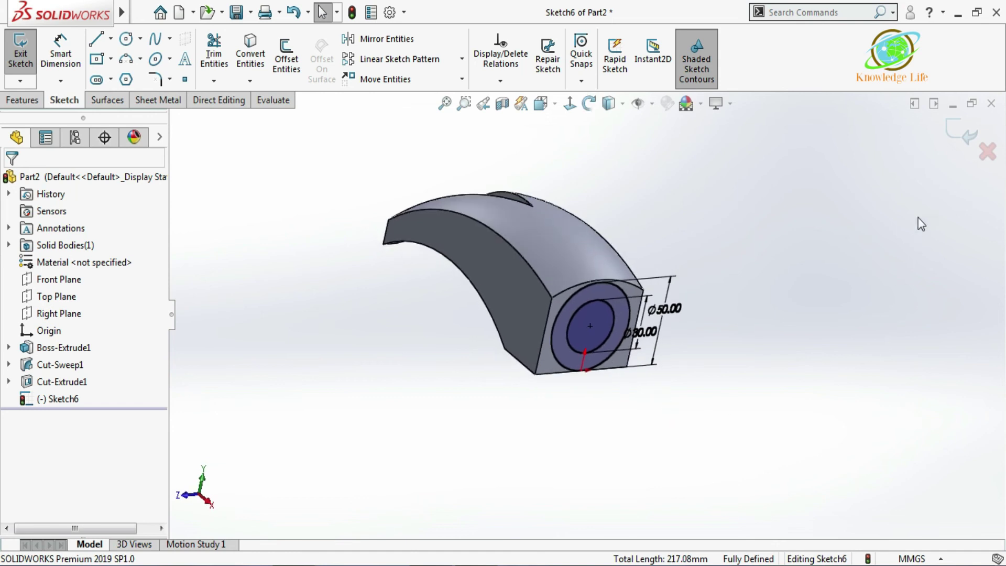
left_click(962, 137)
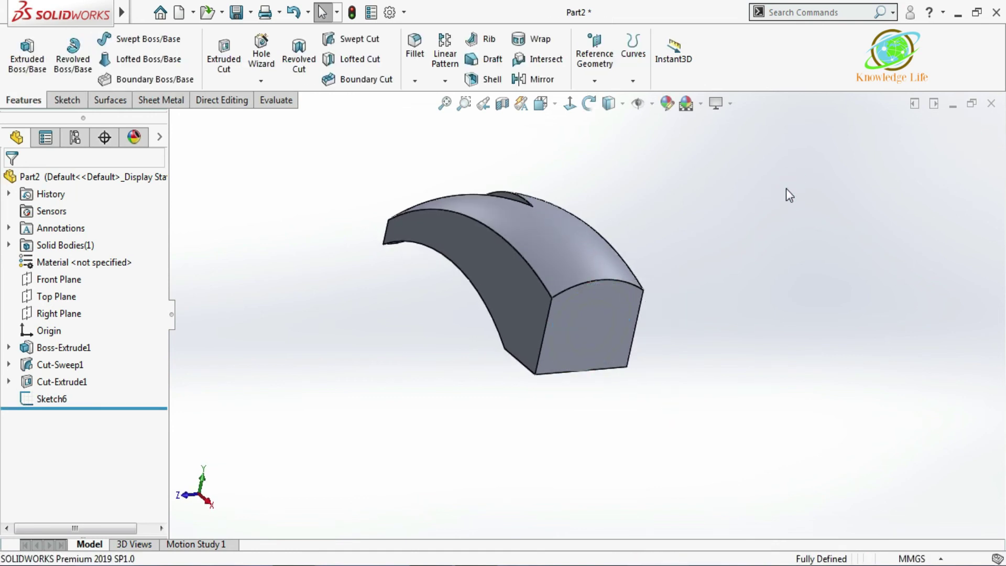
Start a boss extrusion from the concentric-circle sketch, replacing the whole-sketch contour with only the inner circle's region.
mouse_move(782, 266)
middle_mouse_down()
mouse_move(784, 207)
mouse_move(813, 254)
mouse_move(793, 276)
mouse_move(775, 265)
middle_mouse_up()
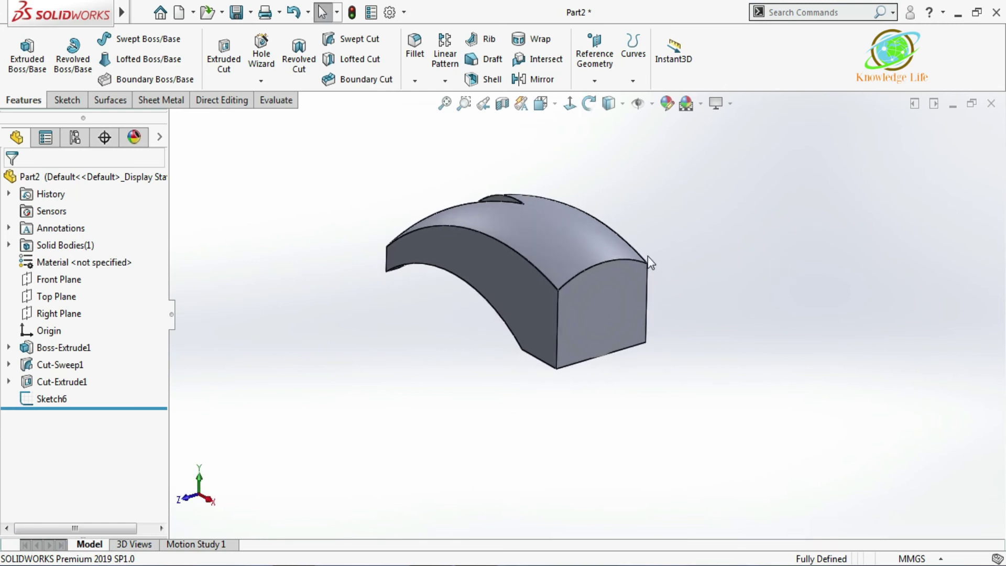
scroll(680, 240, "down", 2)
middle_click_drag(680, 240, 696, 184)
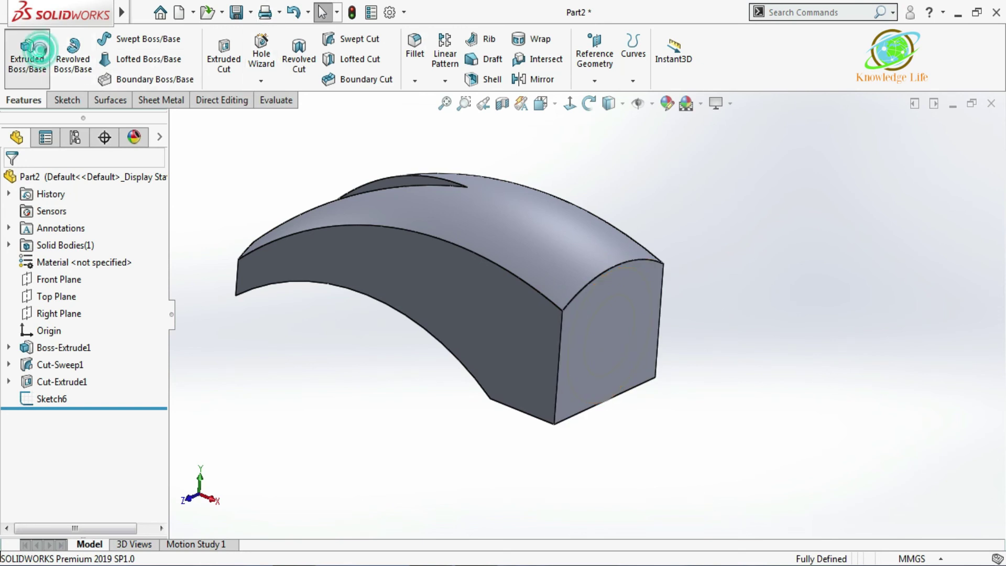
left_click(27, 53)
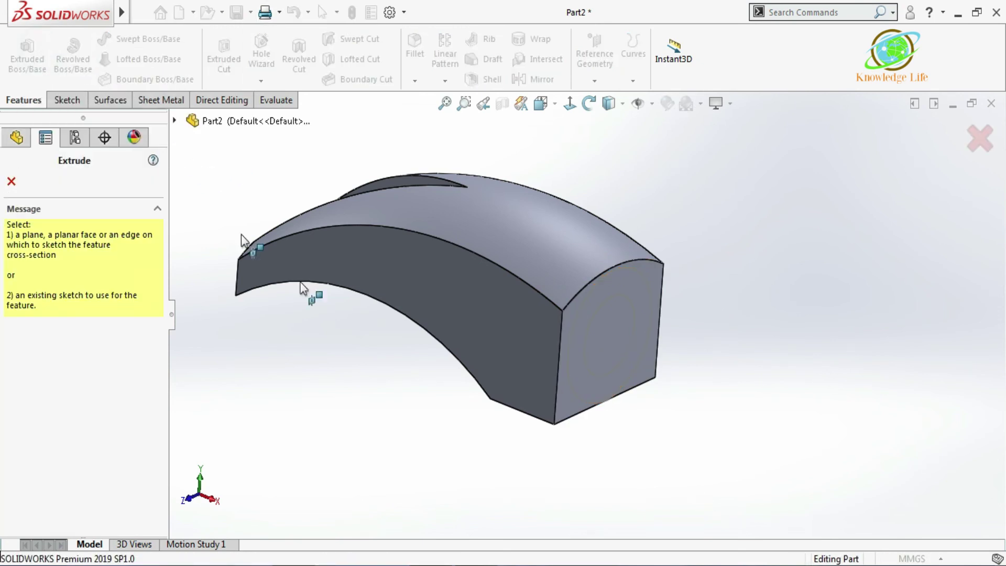
left_click(174, 120)
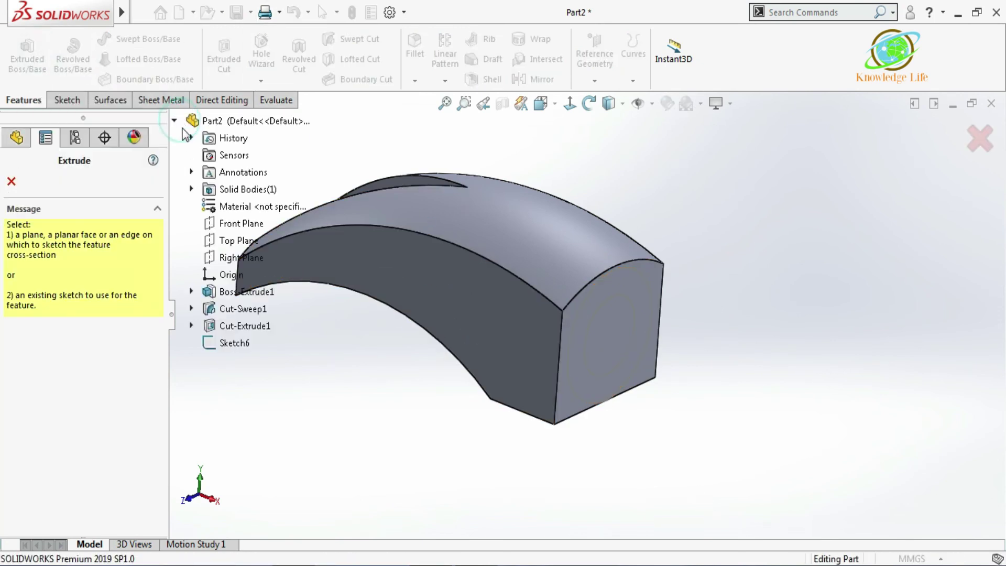
left_click(231, 348)
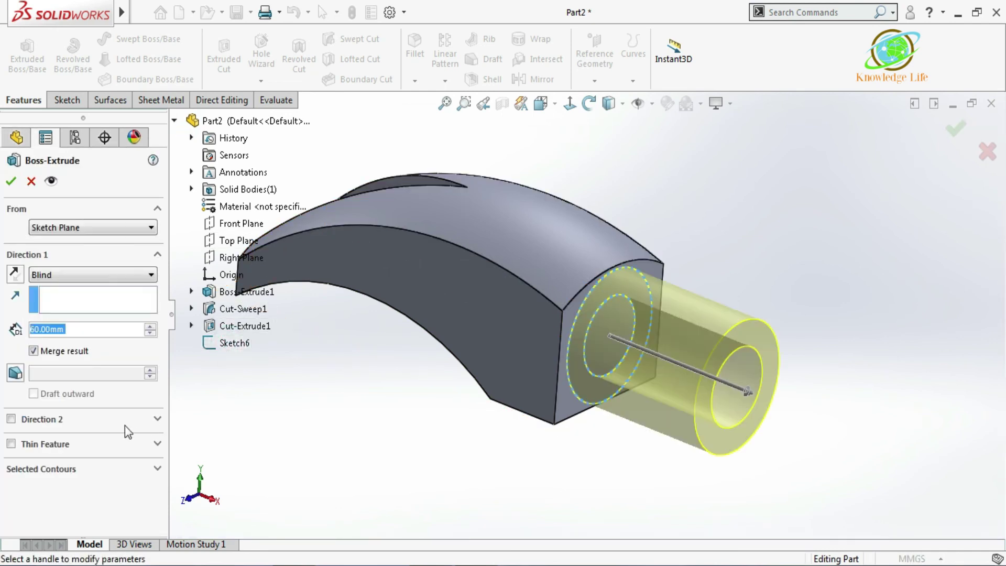
left_click(101, 471)
right_click(102, 489)
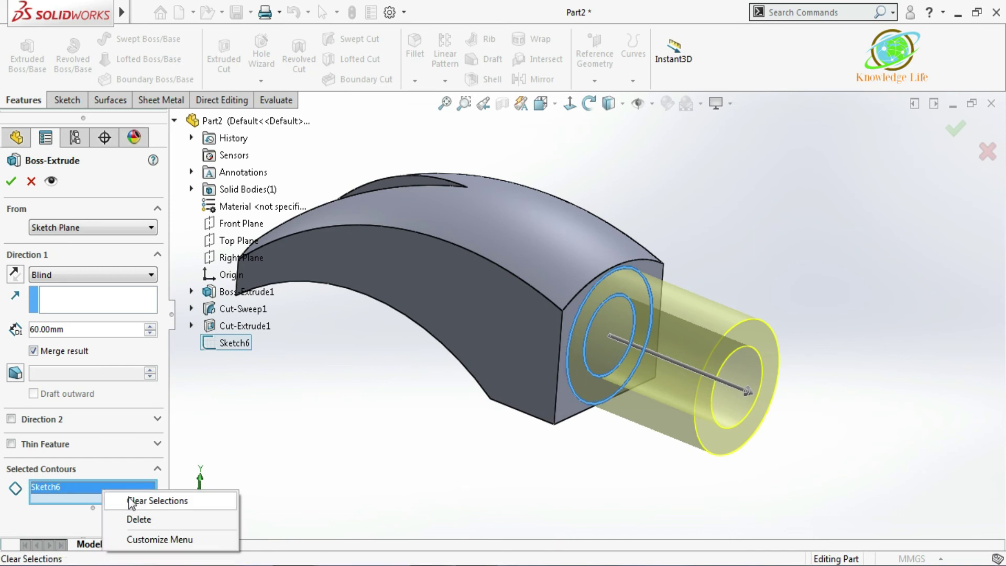
left_click(138, 519)
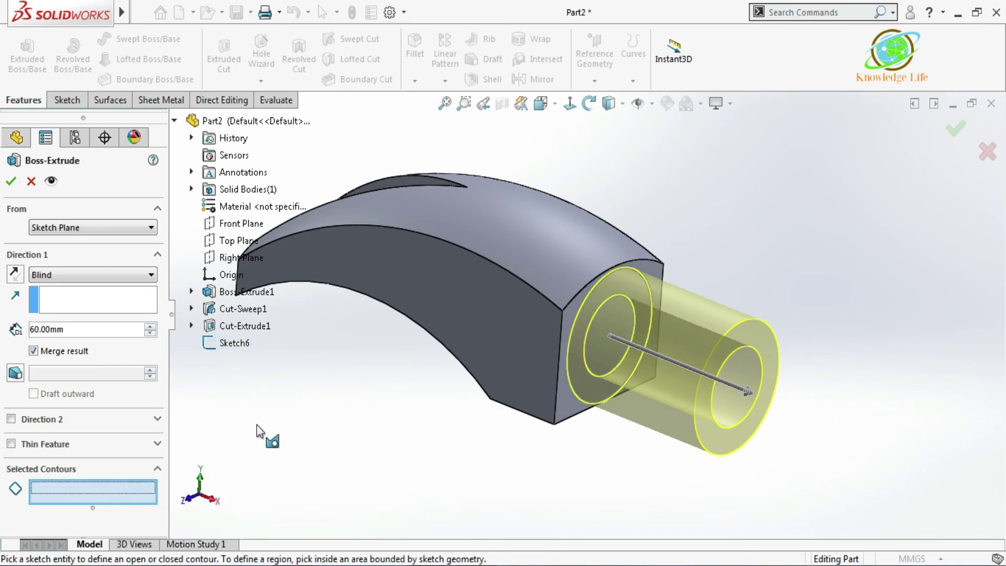
left_click(616, 324)
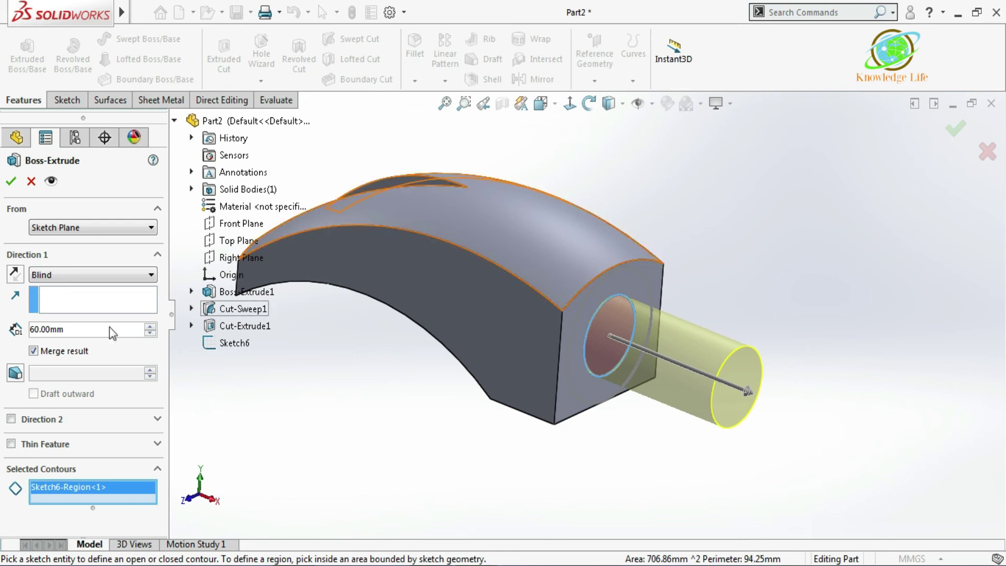
Set the inner circle's blind extrusion depth to 20 mm and create the neck.
left_click(74, 329)
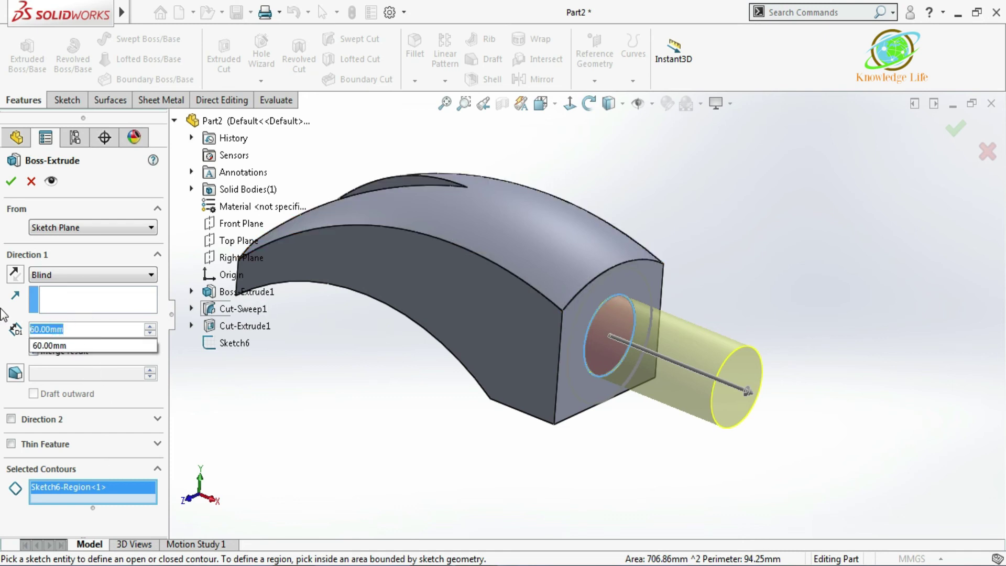
key("Return")
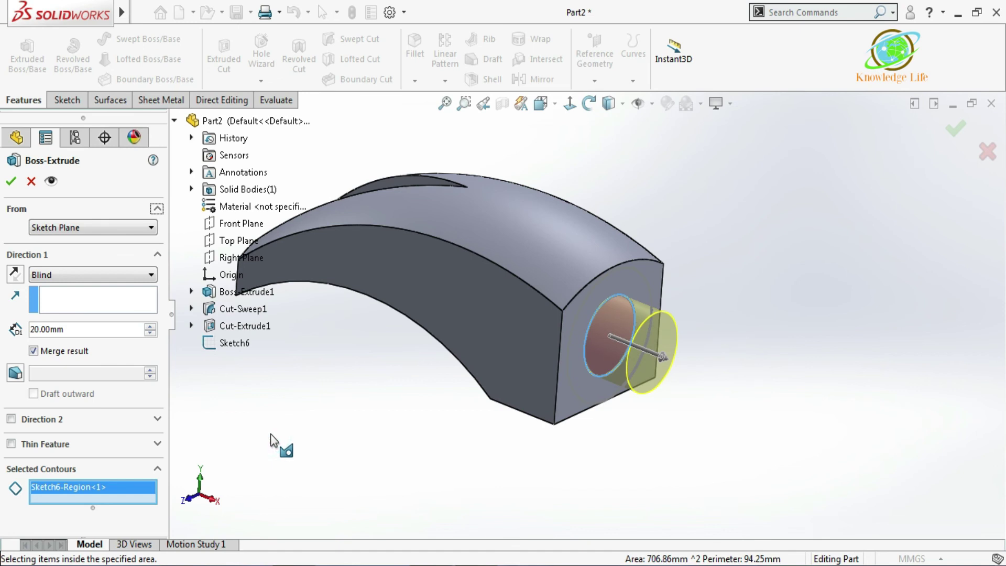
left_click(11, 181)
left_click(290, 375)
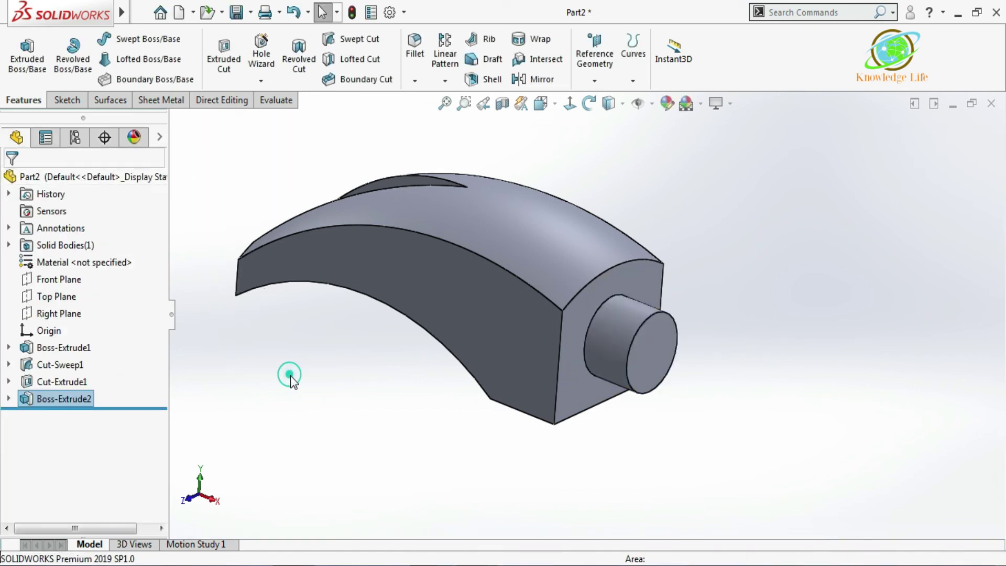
Extrude the same sketch's outer circle contour 20 mm outward, starting from the neck's end face, as the striking head.
left_click(28, 50)
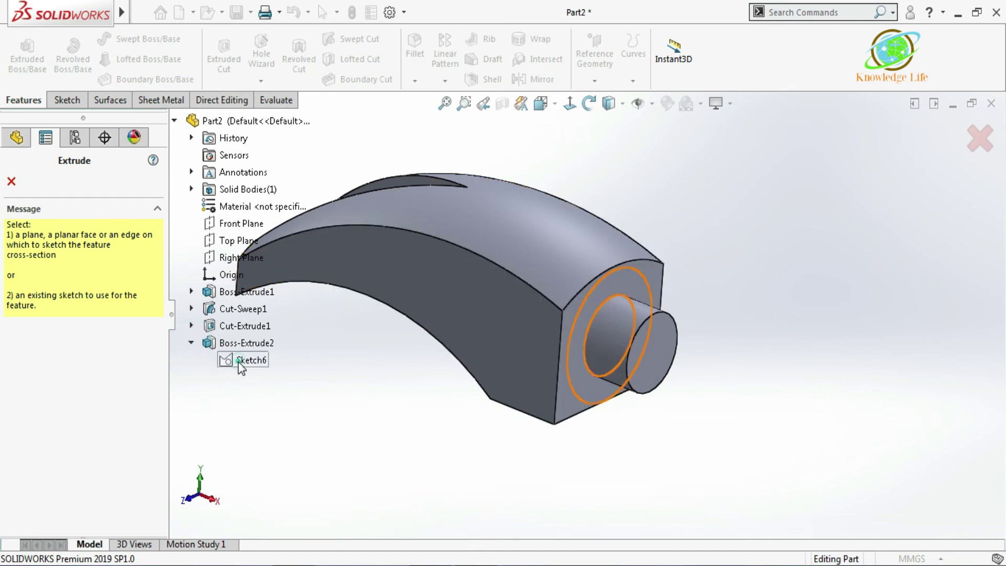
left_click(239, 362)
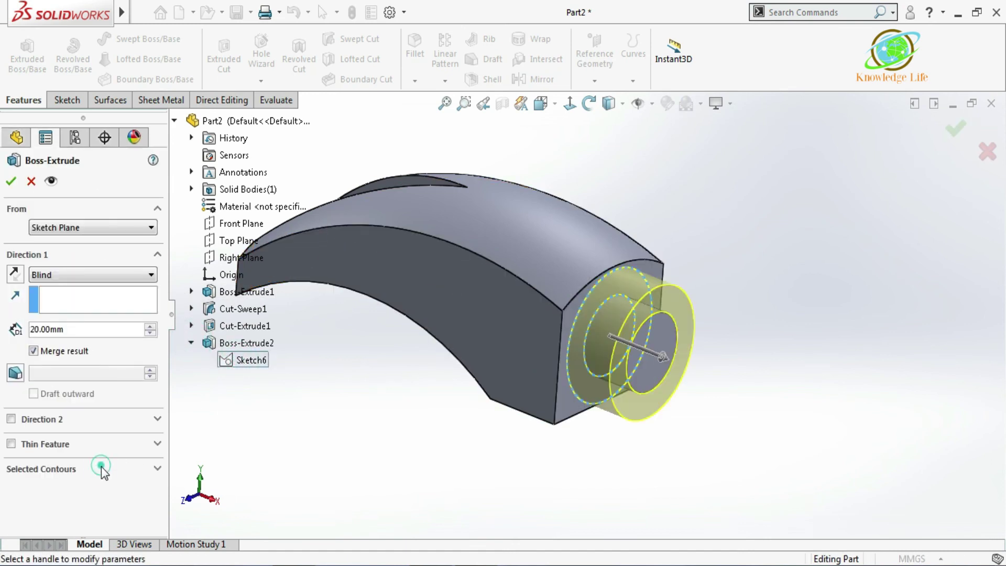
left_click(102, 467)
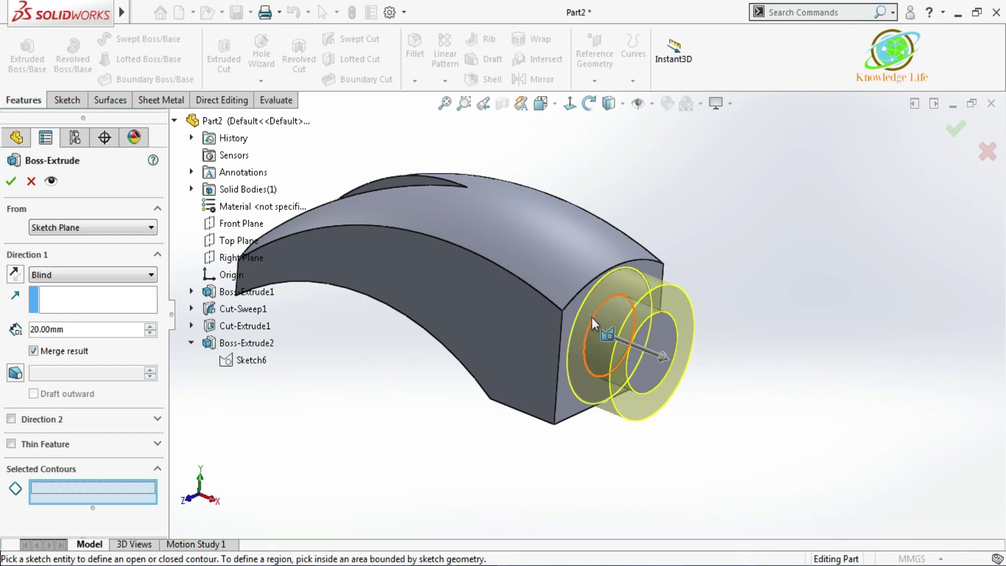
left_click(627, 268)
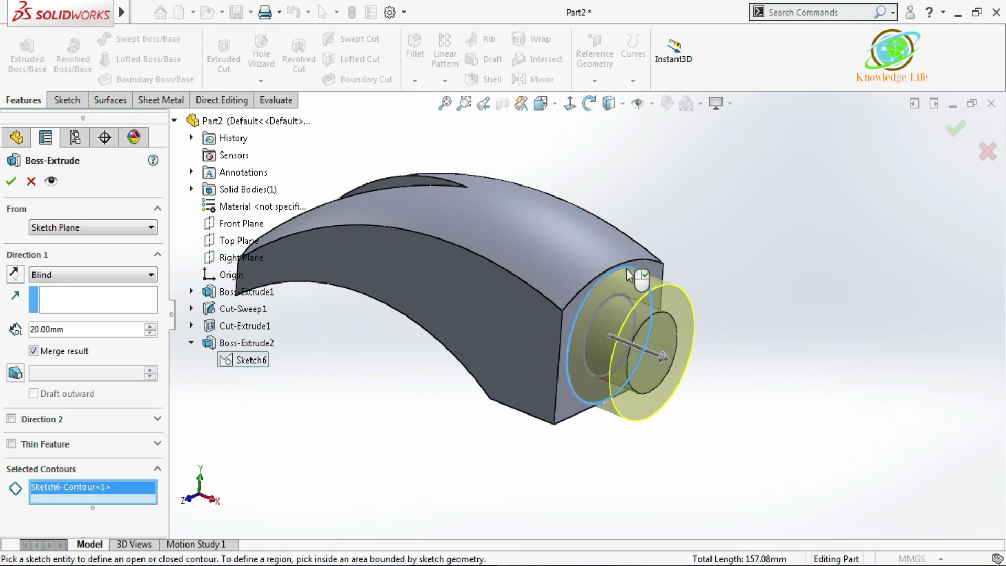
left_click(51, 228)
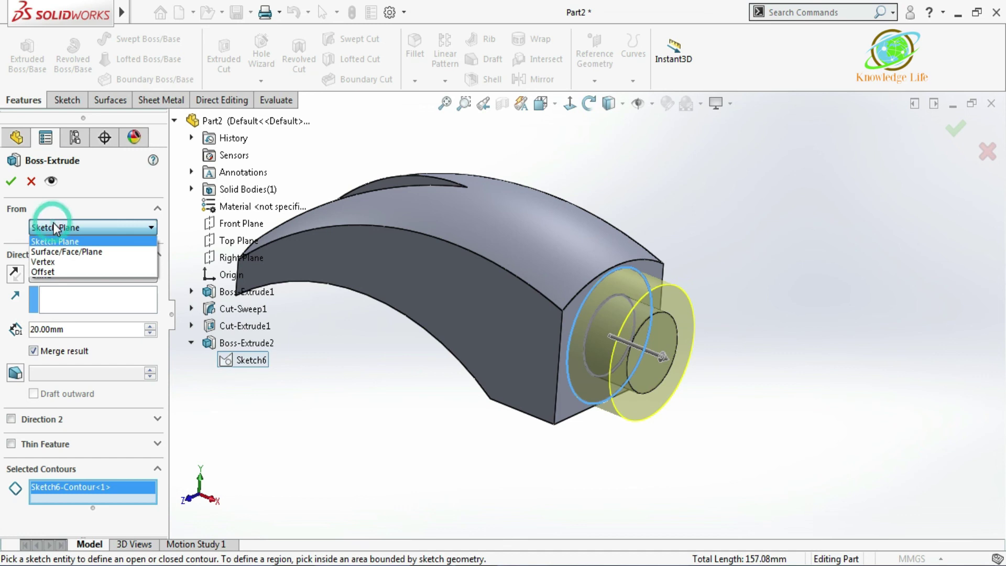
left_click(76, 252)
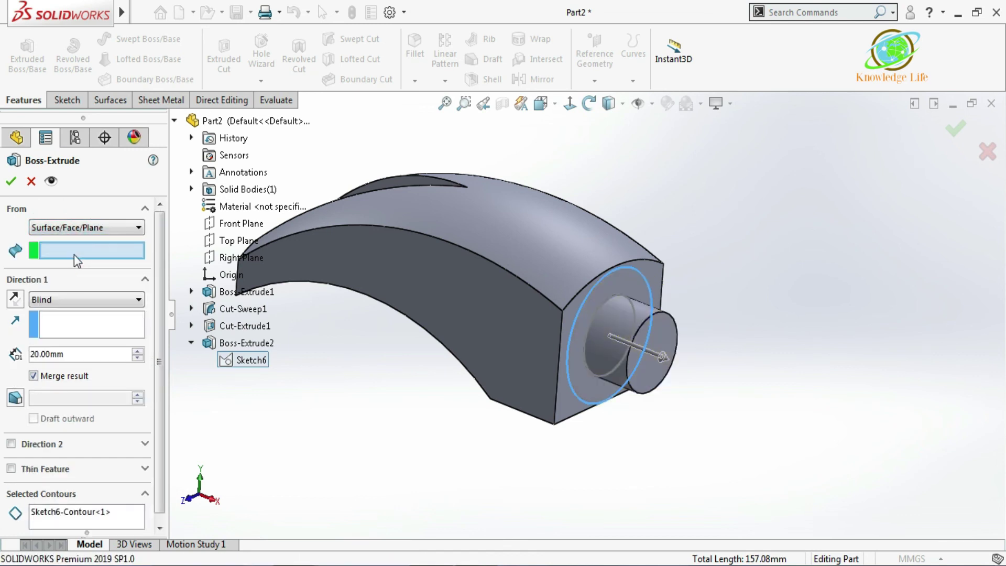
left_click(668, 336)
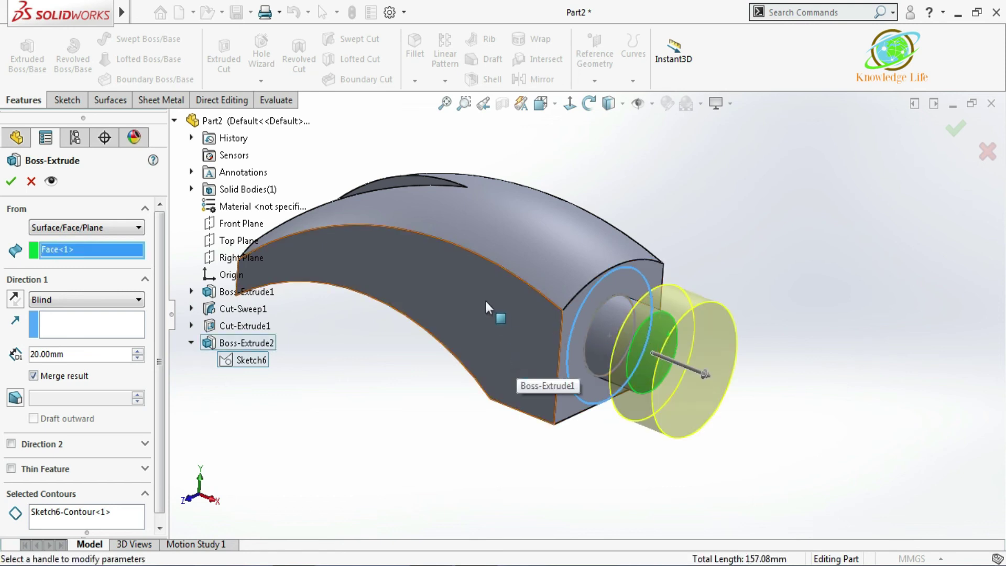
left_click(14, 181)
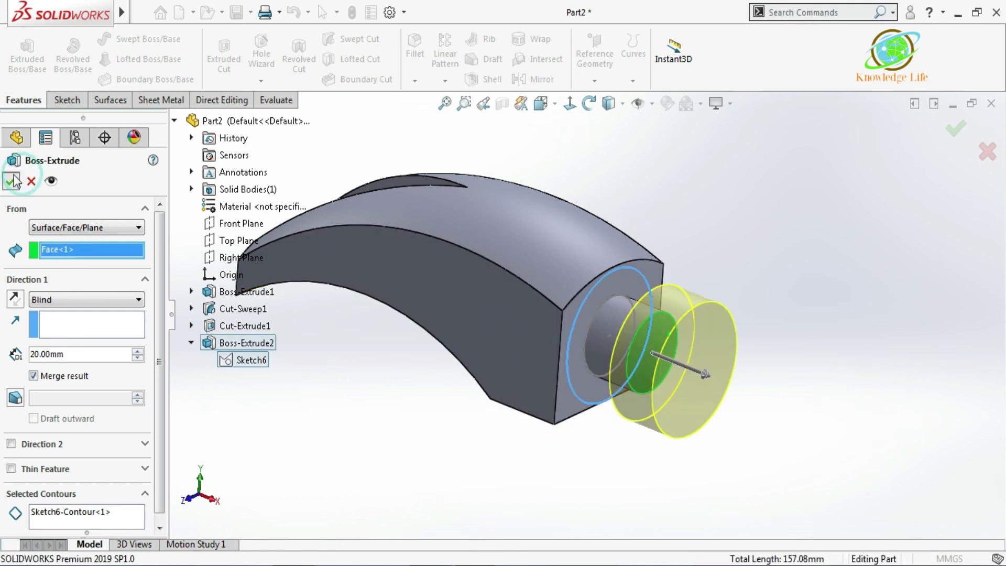
Add a 5 mm constant size fillet to the outer circular edge of the striking face.
scroll(468, 419, "up", 3)
middle_click_drag(467, 419, 506, 455)
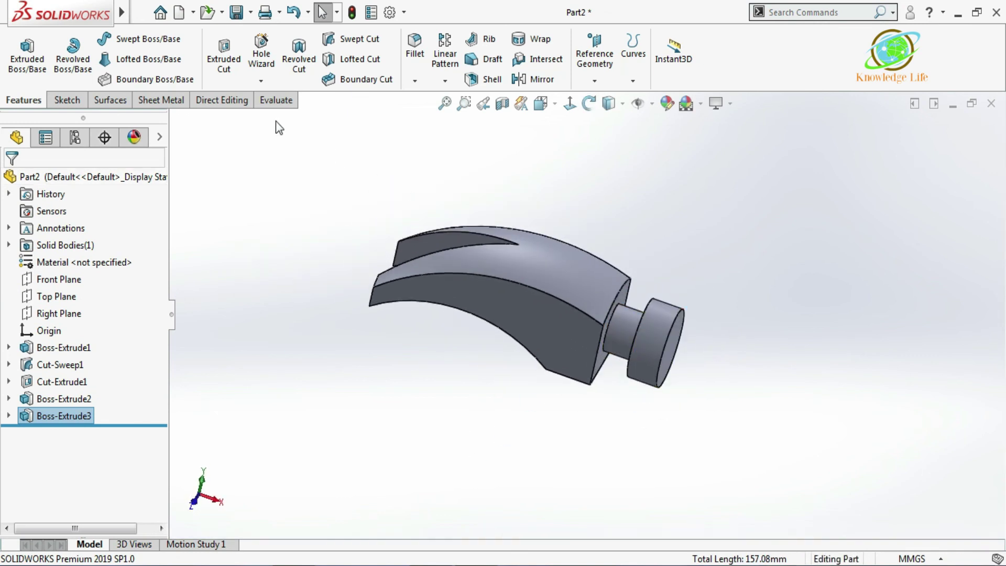
left_click(415, 49)
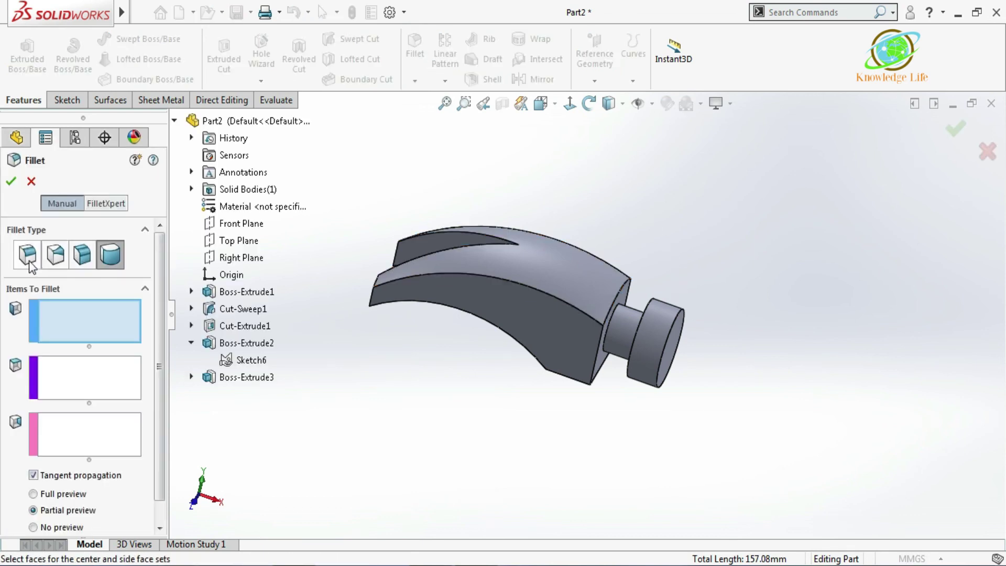
left_click(27, 254)
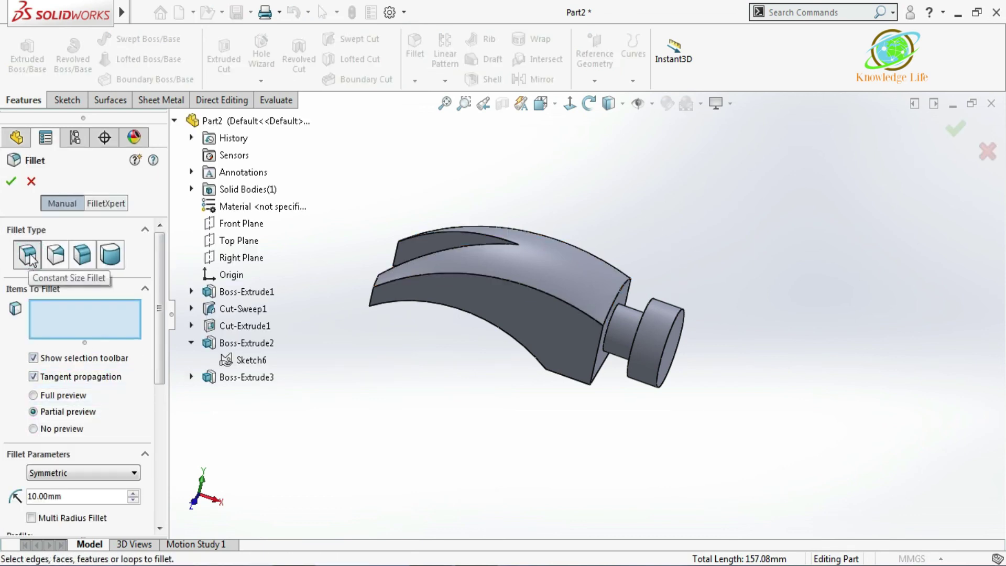
left_click(682, 308)
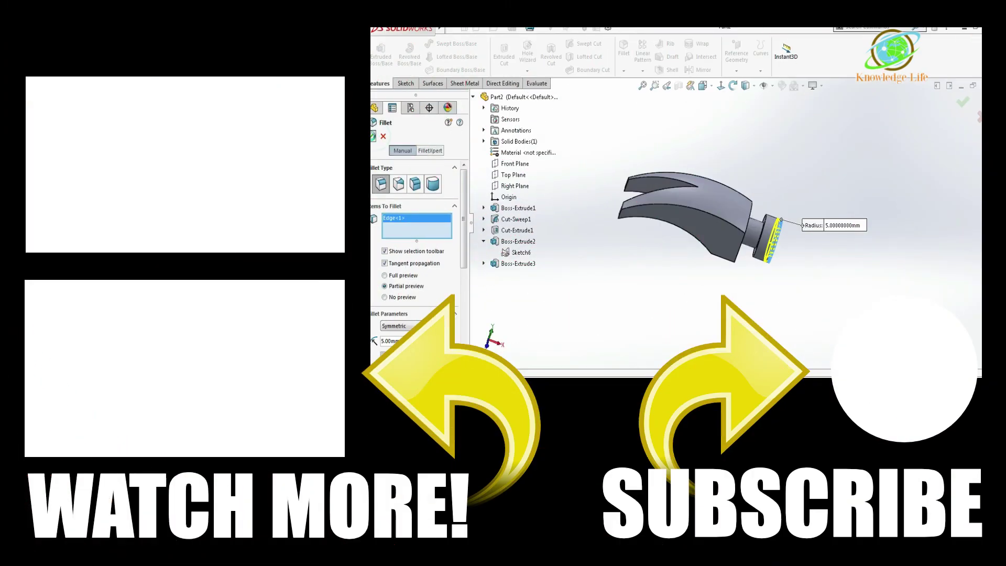
left_click(372, 139)
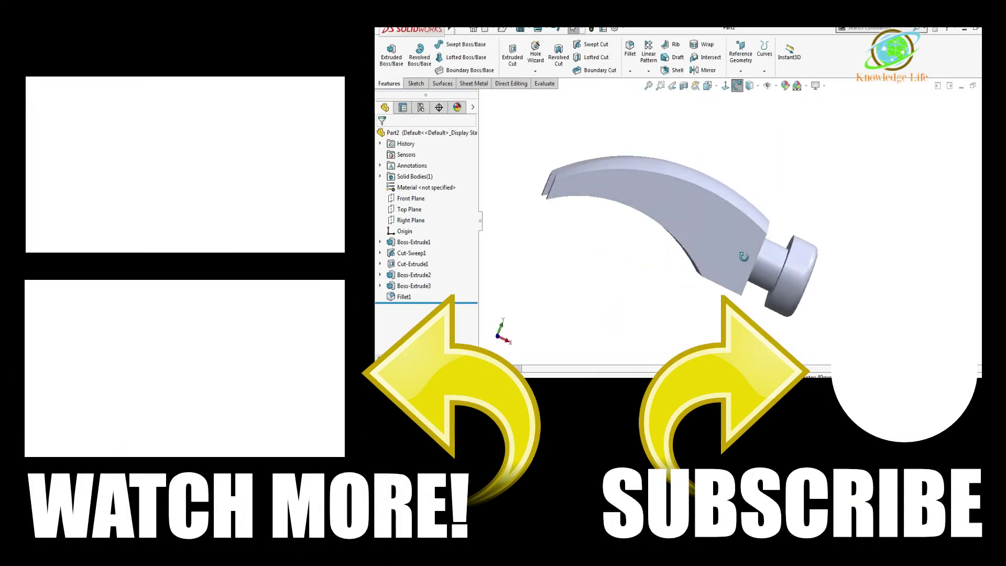